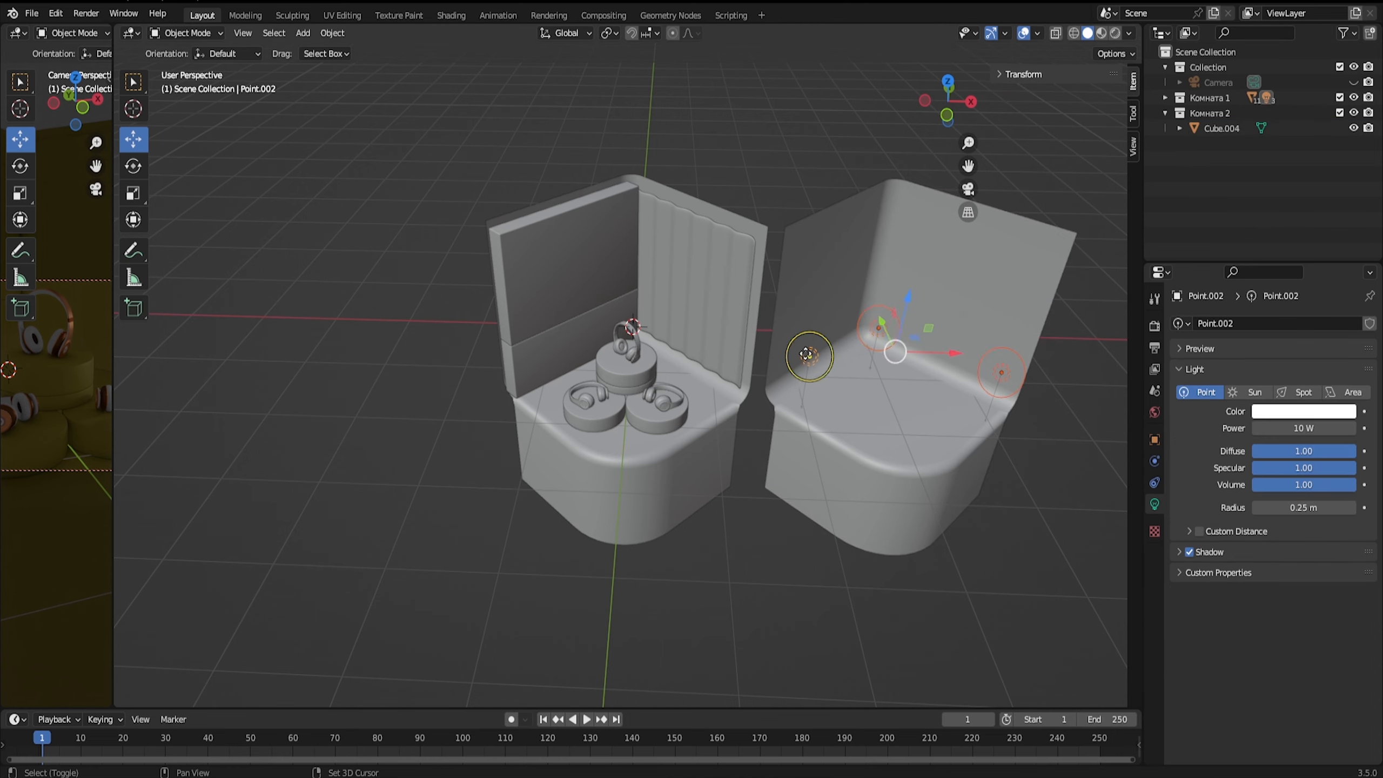
Duplicate the upright headphones from the first room and move the copy into the second room.
key(KP_7)
click(628, 368)
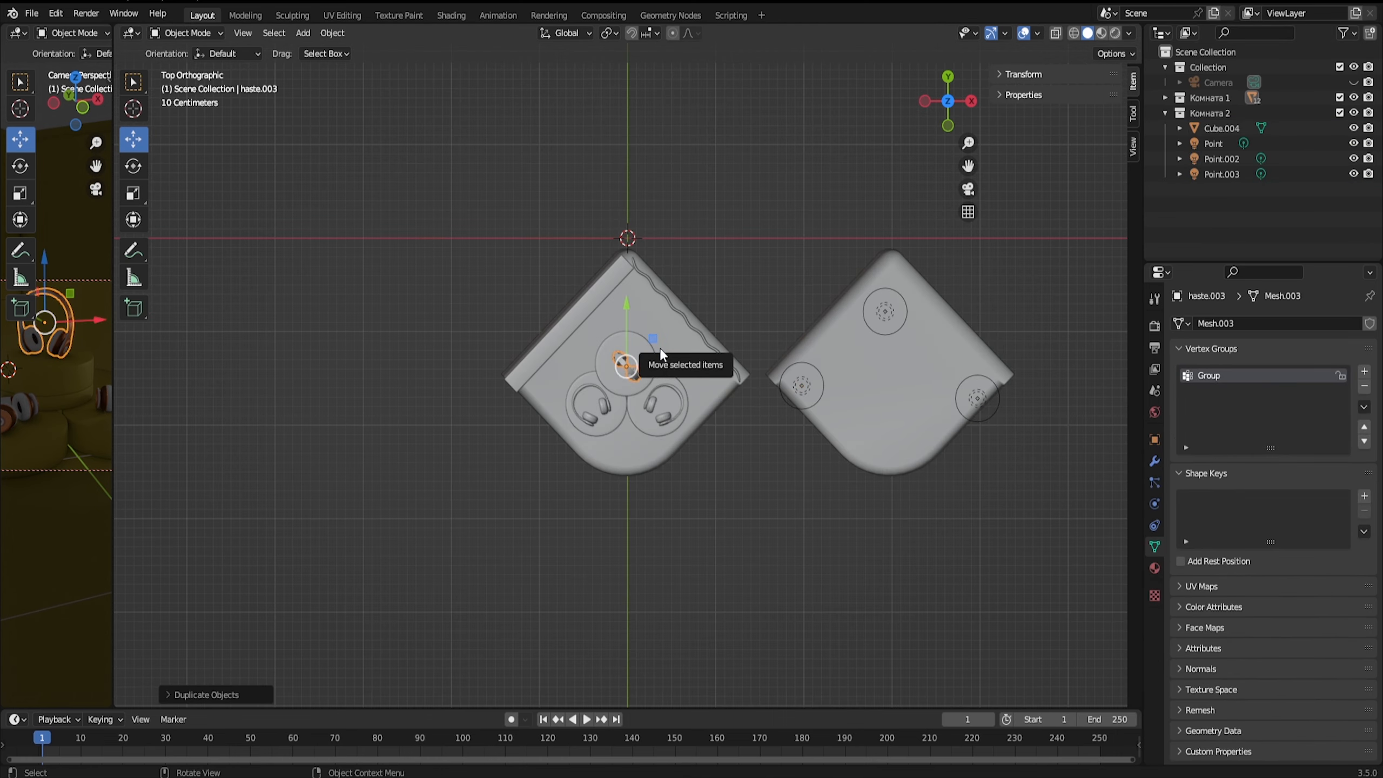
drag(663, 354, 921, 351)
middle_drag(1048, 288, 1057, 191)
Unhide the camera, shift it along X to frame the headphones in the second room, and hide it again.
click(1166, 113)
click(1165, 98)
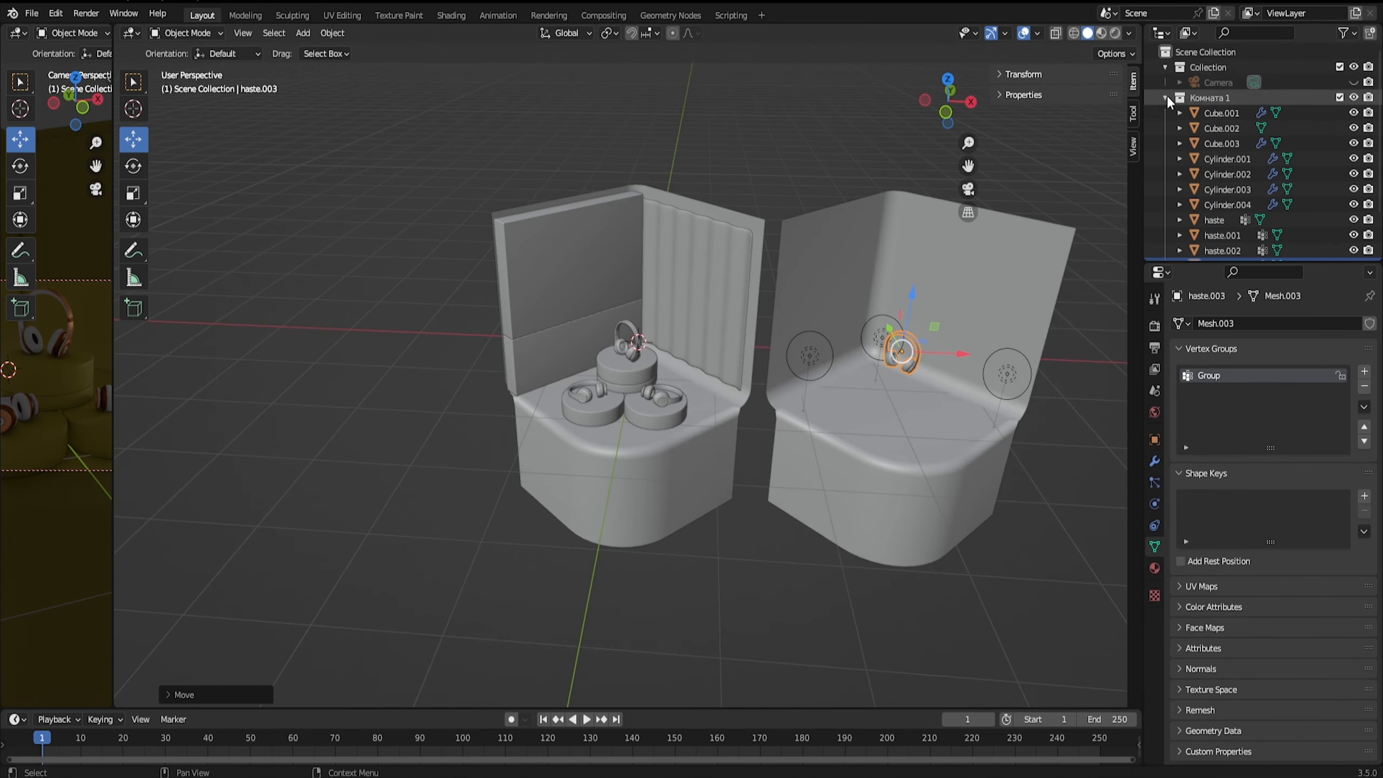
click(1166, 98)
click(1354, 82)
click(1218, 82)
drag(549, 443, 892, 468)
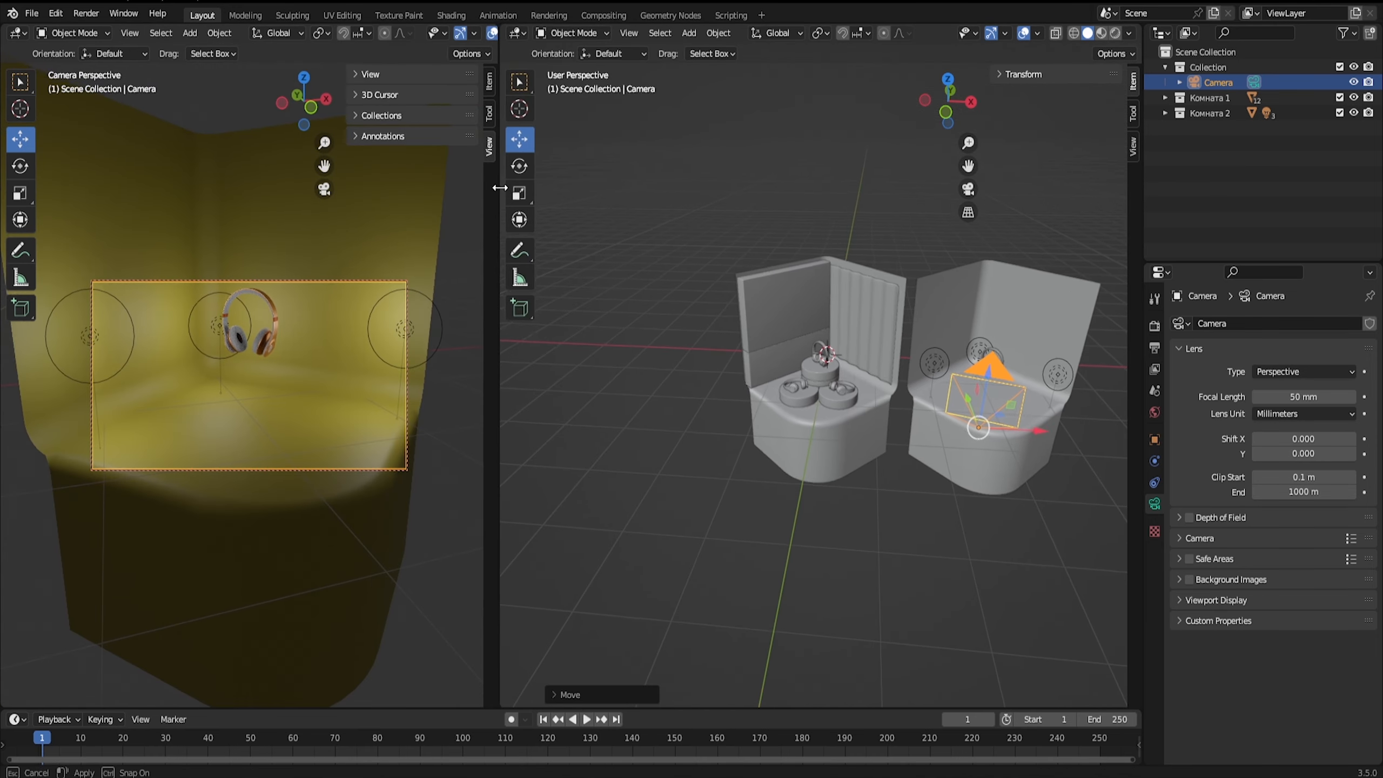
drag(1032, 440, 1040, 440)
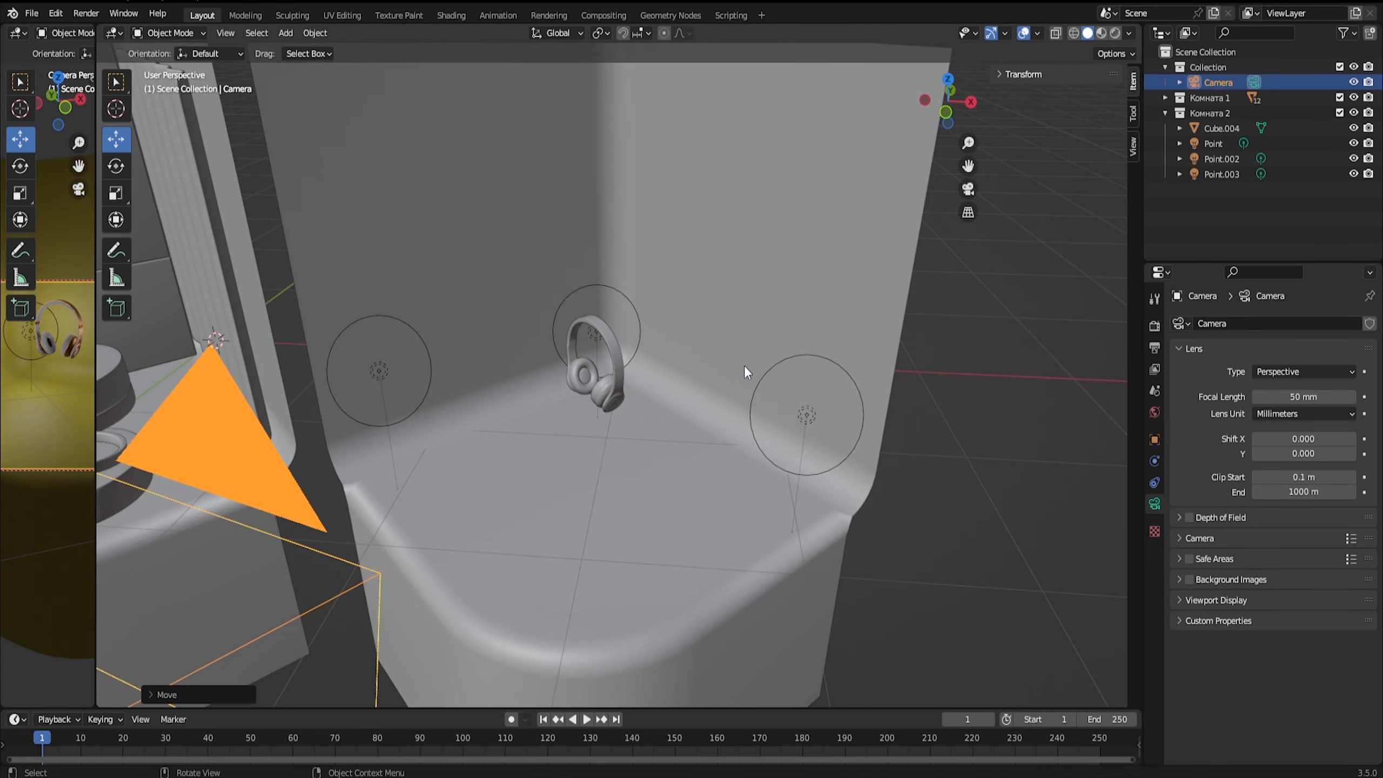
key(h)
Snap the 3D cursor to the duplicated headphones in the second room.
click(594, 359)
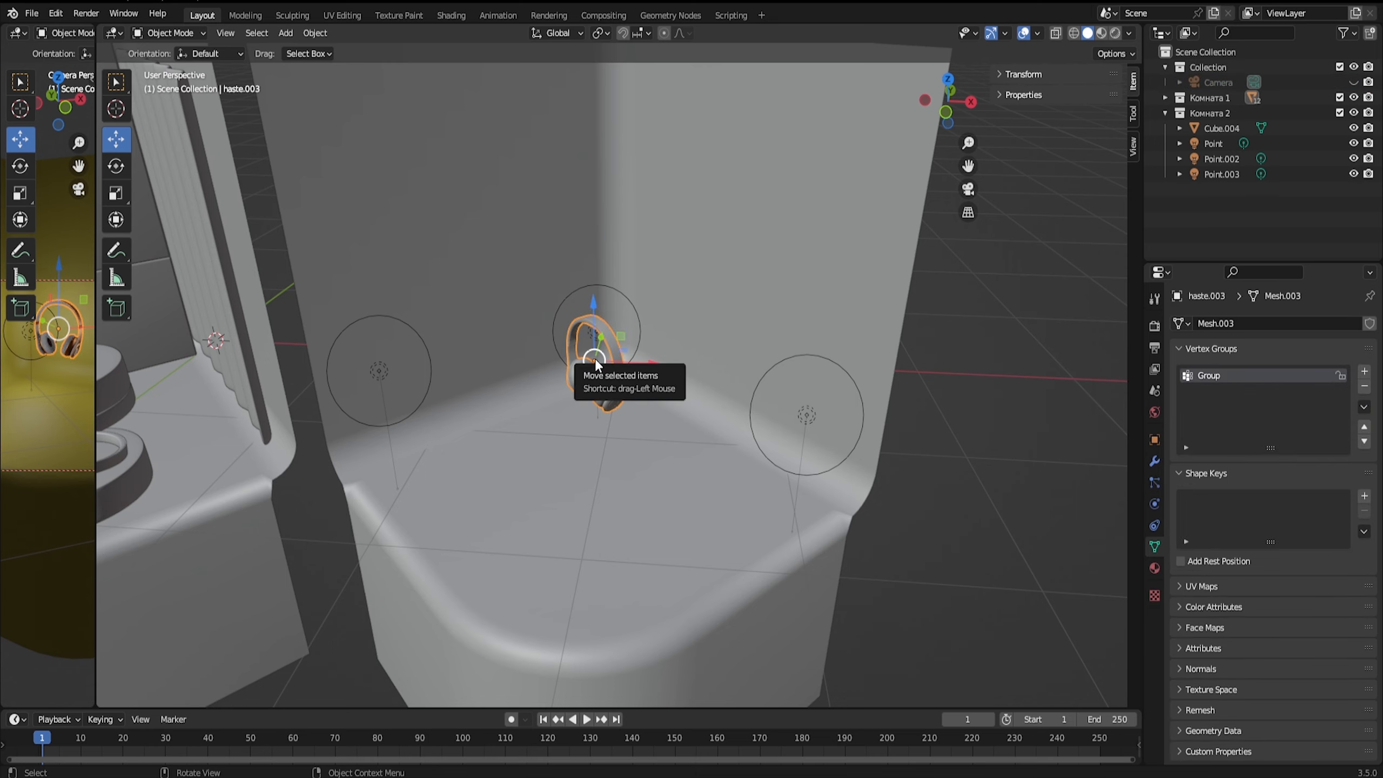
key(shift+a)
key(Escape)
middle_drag(697, 442, 710, 396)
right_click(603, 388)
Add an ico sphere with 1 subdivision at the 3D cursor.
key(shift+a)
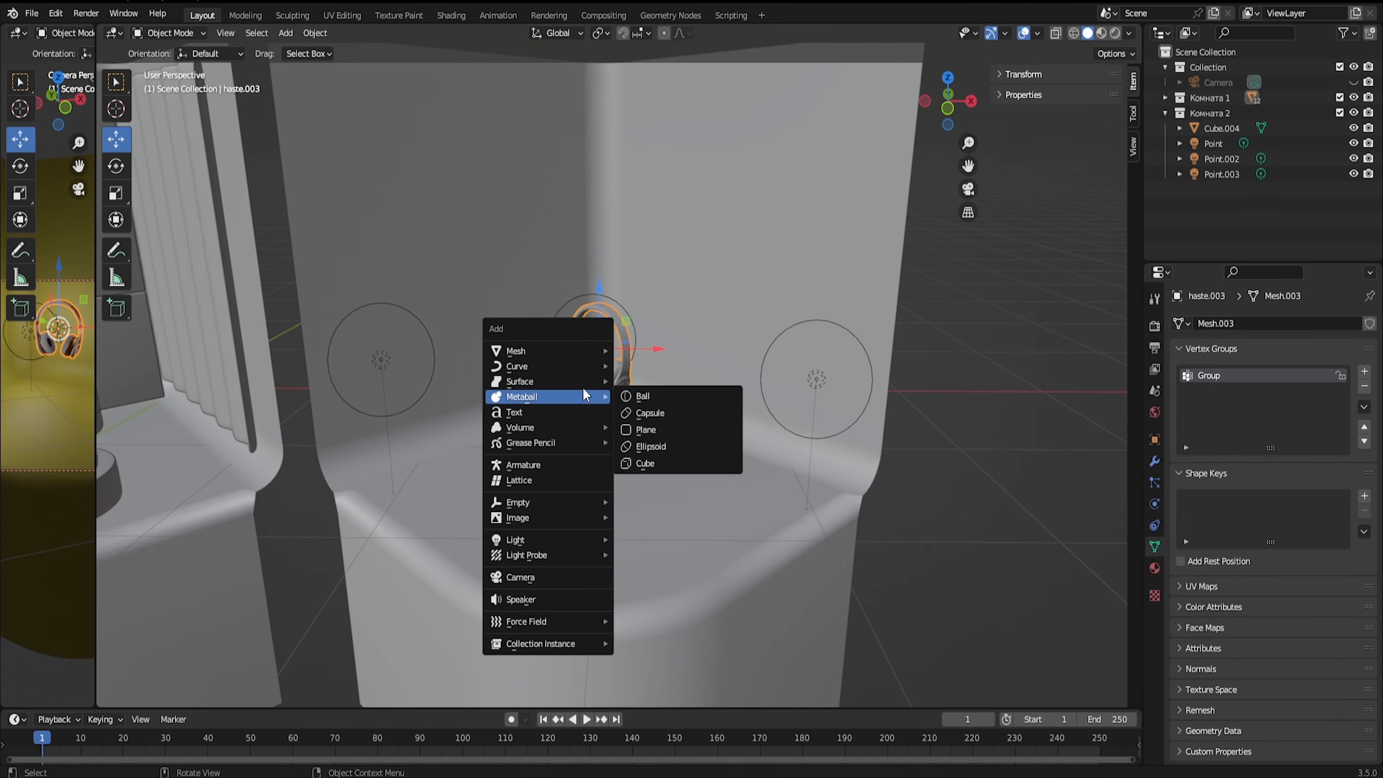
click(670, 406)
click(284, 544)
text(1)
key(Return)
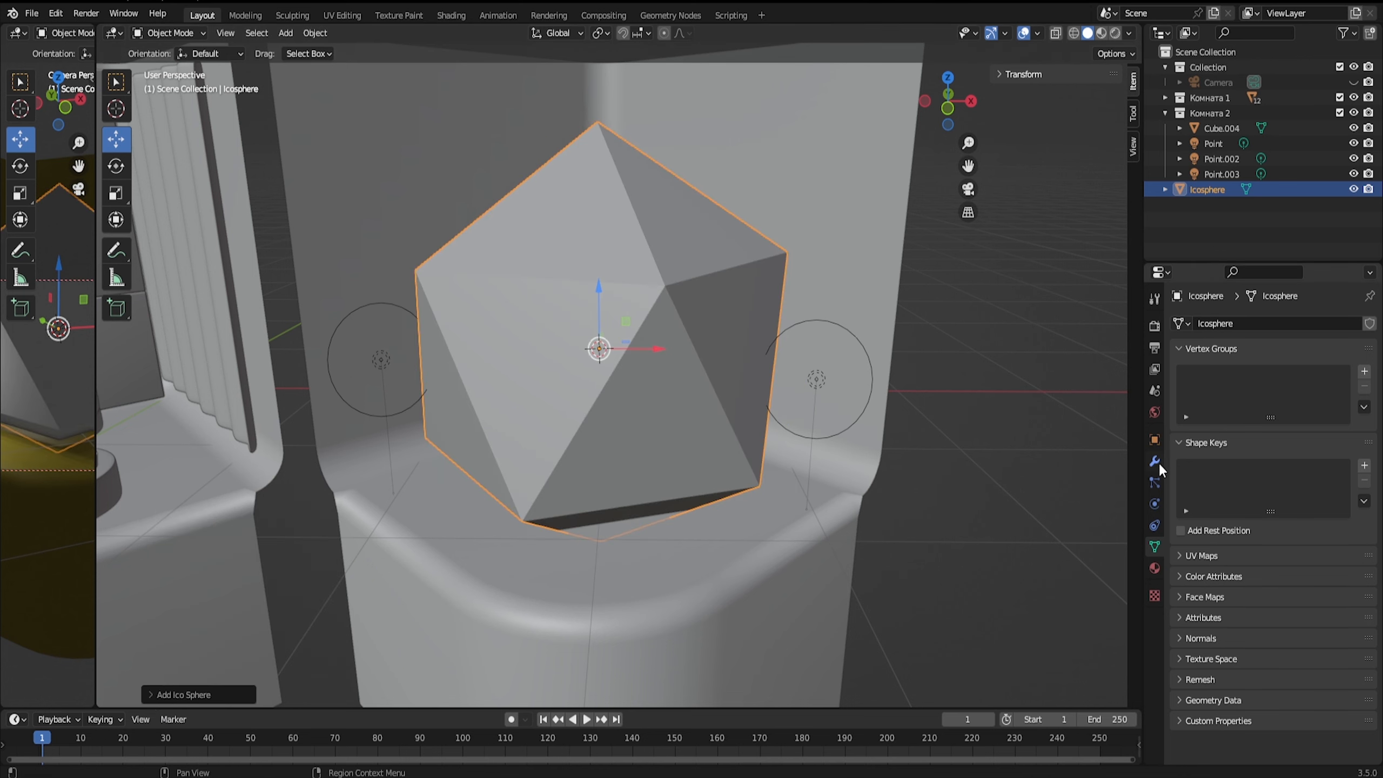
Give the icosphere a Displace modifier with a new Clouds texture and a strength of 1.3.
click(1155, 461)
click(1253, 323)
click(1197, 416)
click(1155, 595)
click(1289, 346)
click(1290, 346)
click(1293, 370)
click(1280, 440)
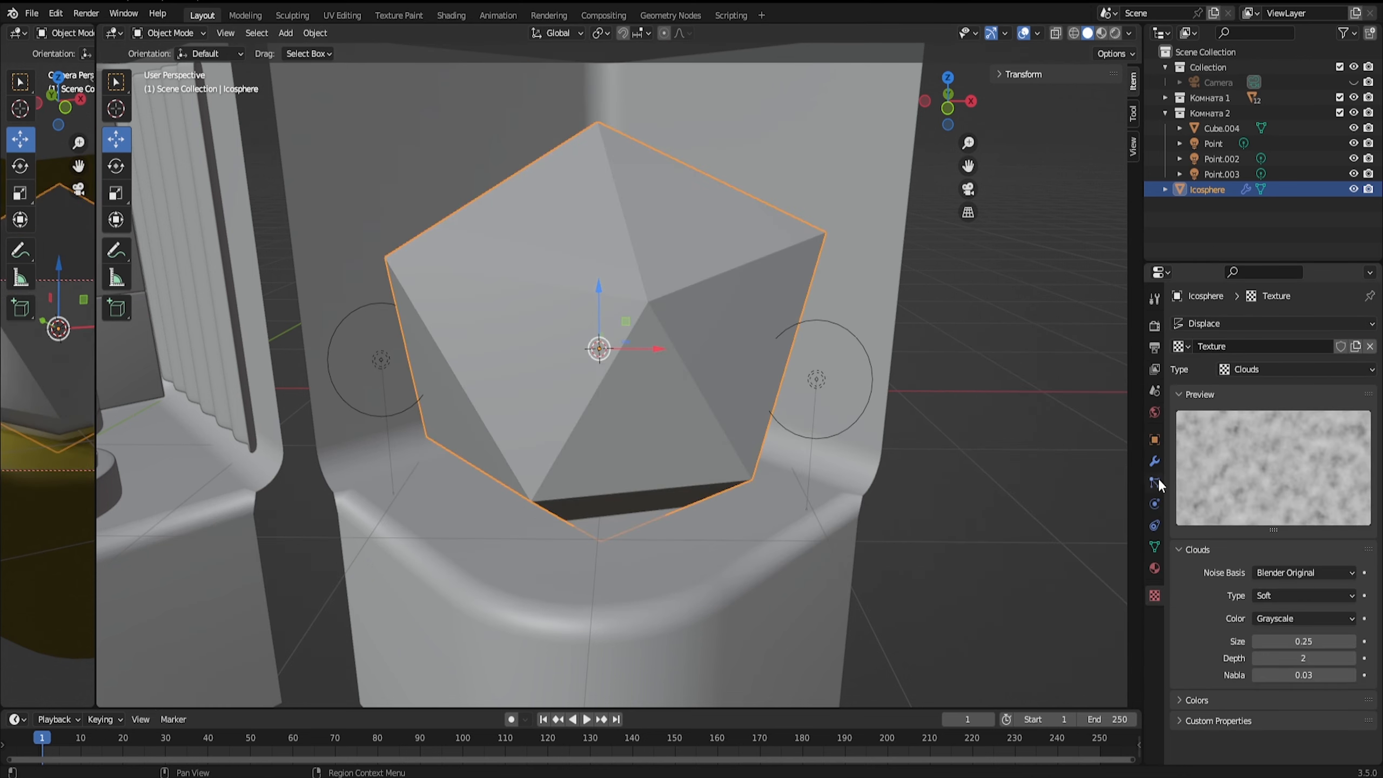
click(1155, 461)
mouse_move(1296, 447)
mouse_down()
mouse_move(1323, 447)
mouse_move(1293, 445)
mouse_up()
Add a Bevel modifier to the icosphere with 6 segments and an amount of 0.03 m.
click(1252, 324)
click(1070, 384)
drag(1299, 583, 1328, 583)
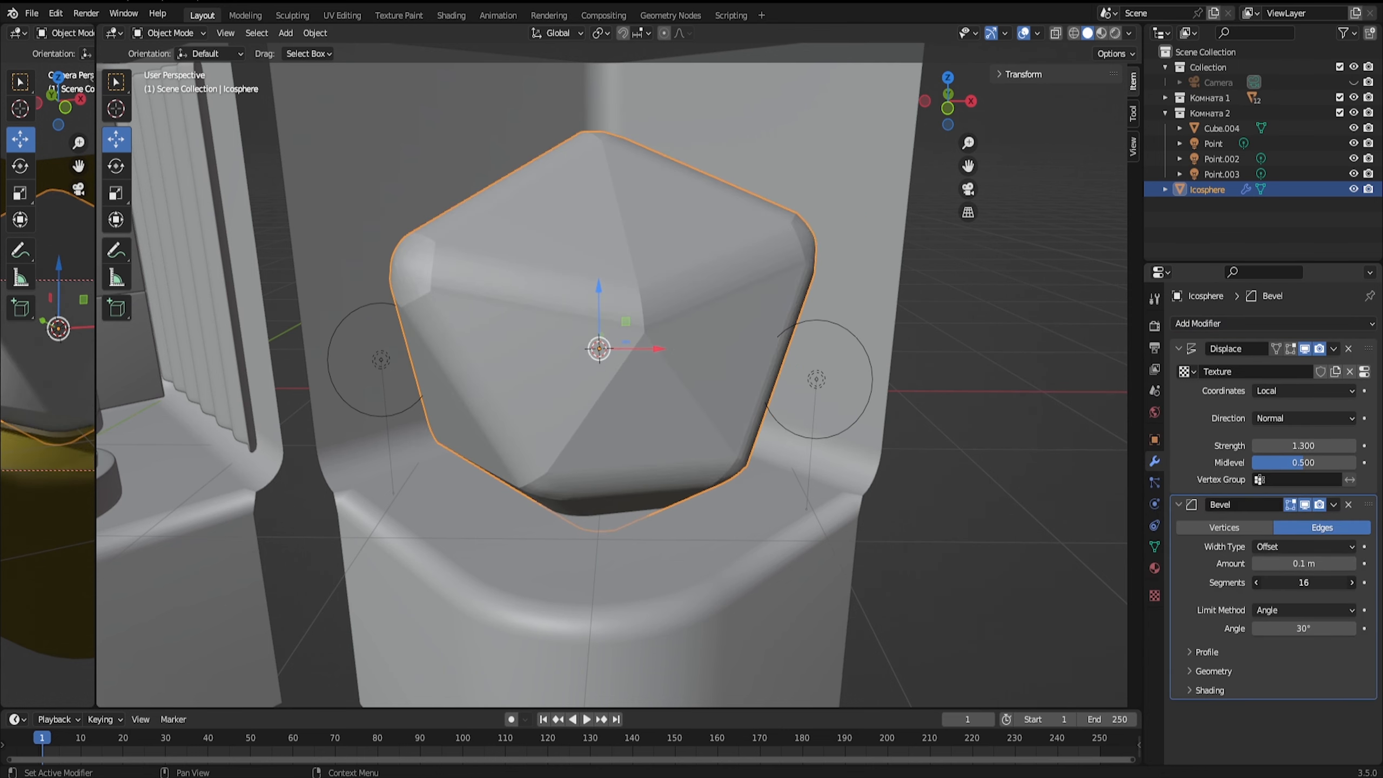
click(1305, 568)
text(0.03)
key(Return)
Set the Displace strength to 2.4, the Bevel angle limit to 20° and the Bevel amount to 0.02 m.
click(1309, 428)
drag(1304, 445, 1328, 446)
click(1303, 629)
text(20)
key(Return)
middle_drag(1035, 430, 1032, 482)
drag(1301, 569, 1294, 569)
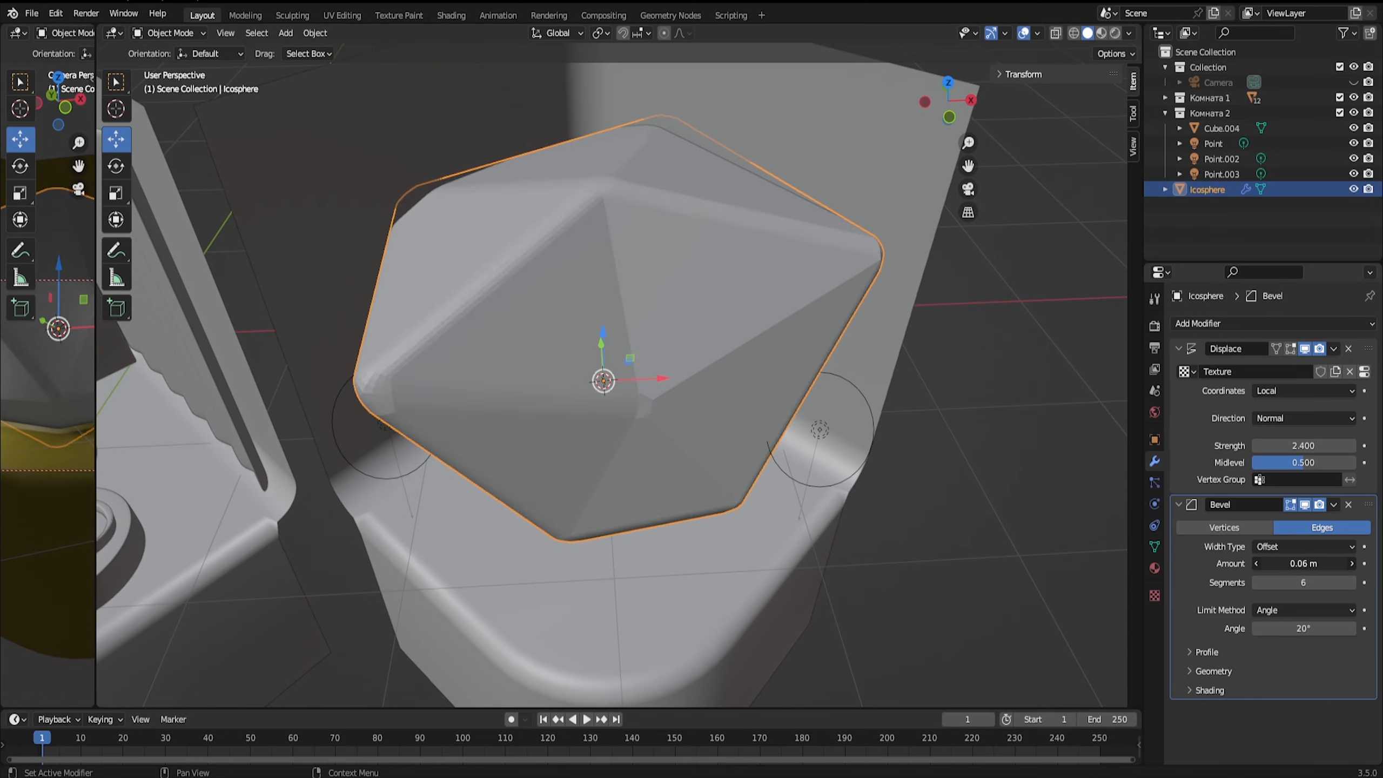
Scale the icosphere down to rock size and move it back behind the headphones.
mouse_move(969, 468)
middle_down()
mouse_move(841, 507)
mouse_move(953, 458)
middle_up()
key(KP_1)
key(s)
click(620, 334)
middle_drag(618, 338, 599, 463)
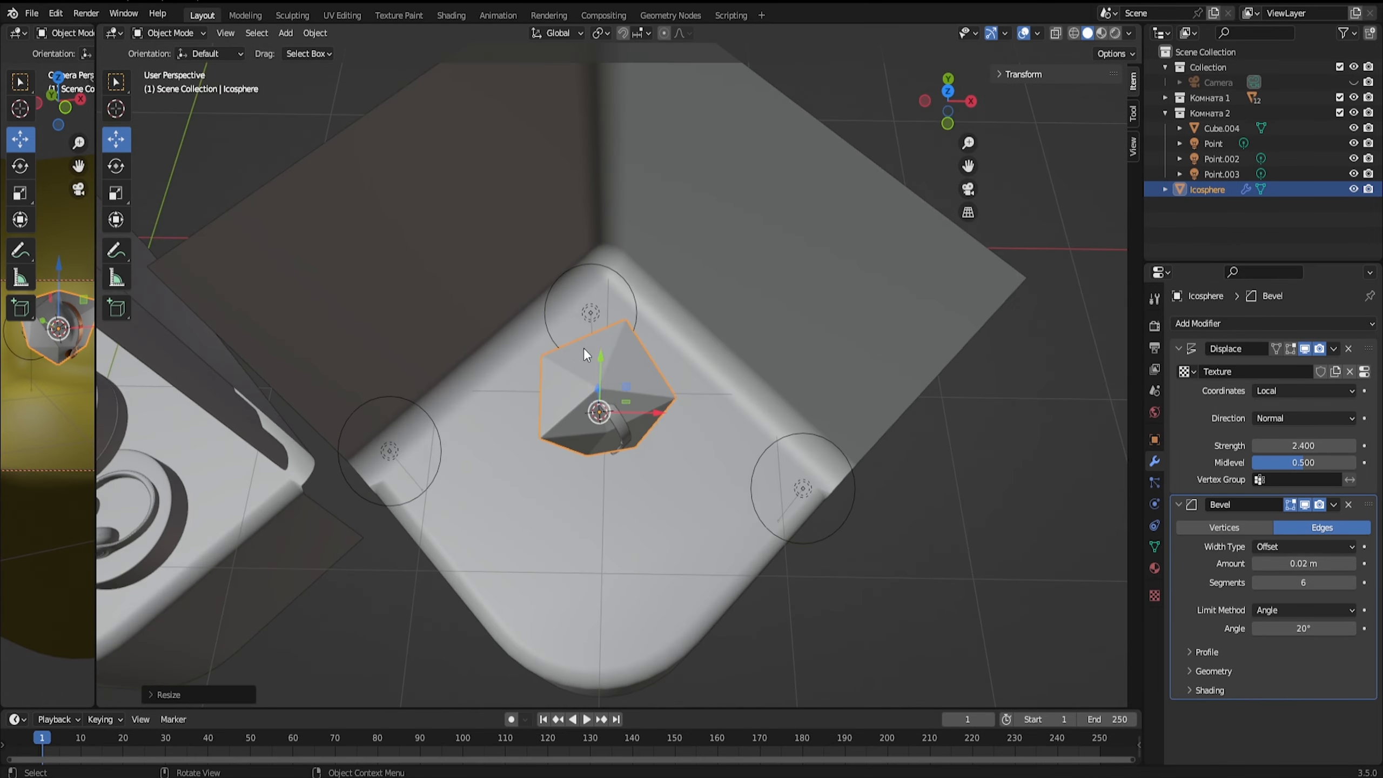
drag(583, 349, 589, 271)
Resize the rock and rotate it in the front view.
click(948, 122)
middle_drag(838, 447, 832, 458)
scroll(832, 458, up, 3)
key(s)
click(693, 244)
key(r)
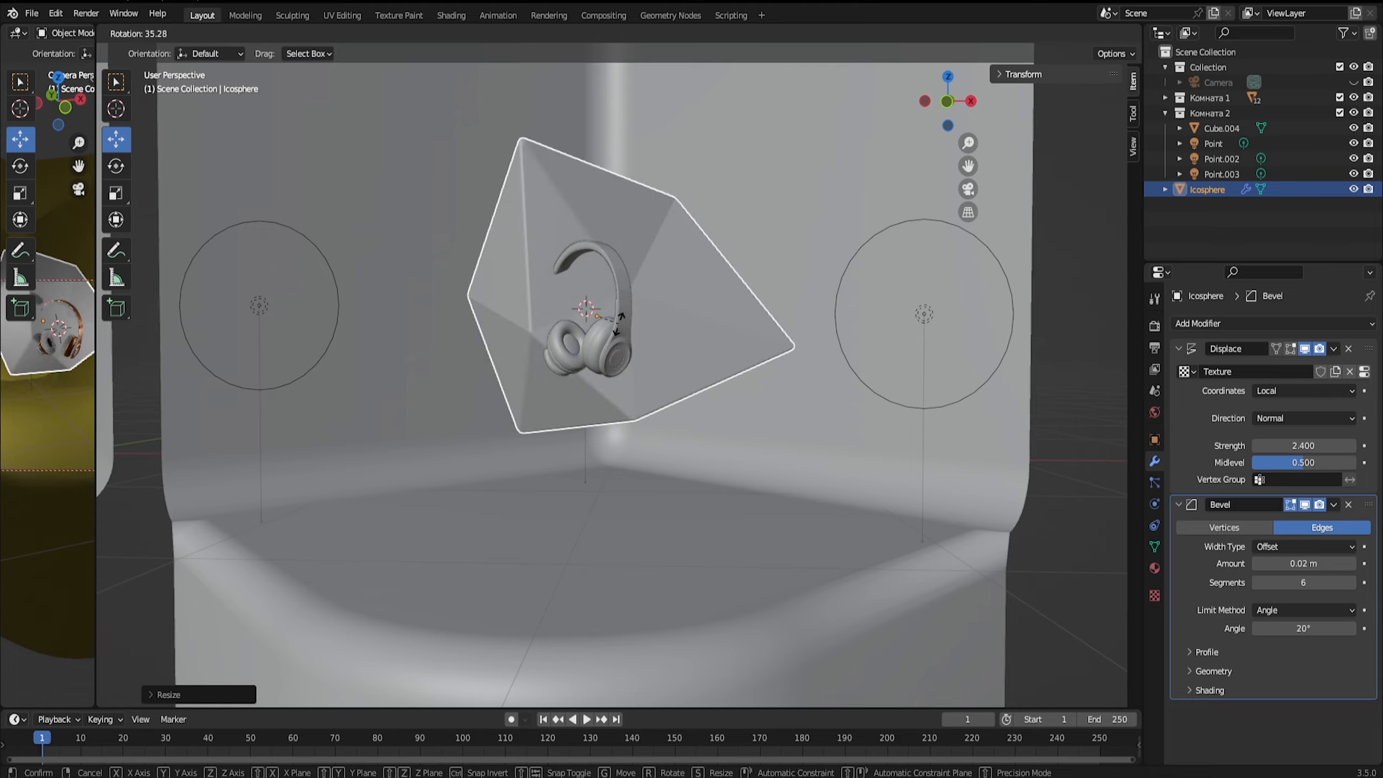
click(712, 344)
Rescale the rock, lower it toward the floor and shift it farther back and slightly left in the top view.
middle_drag(712, 341, 711, 303)
key(s)
click(682, 309)
drag(594, 256, 593, 357)
middle_drag(716, 431, 801, 535)
key(KP_7)
drag(642, 340, 629, 340)
drag(577, 283, 577, 268)
Adjust the rock's scale and lower it onto the room floor below the headphones.
key(KP_1)
scroll(637, 329, down, 3)
mouse_move(93, 77)
mouse_down()
mouse_move(426, 71)
mouse_move(103, 76)
mouse_up()
scroll(626, 425, up, 4)
key(s)
click(596, 423)
drag(575, 360, 575, 393)
drag(105, 188, 208, 177)
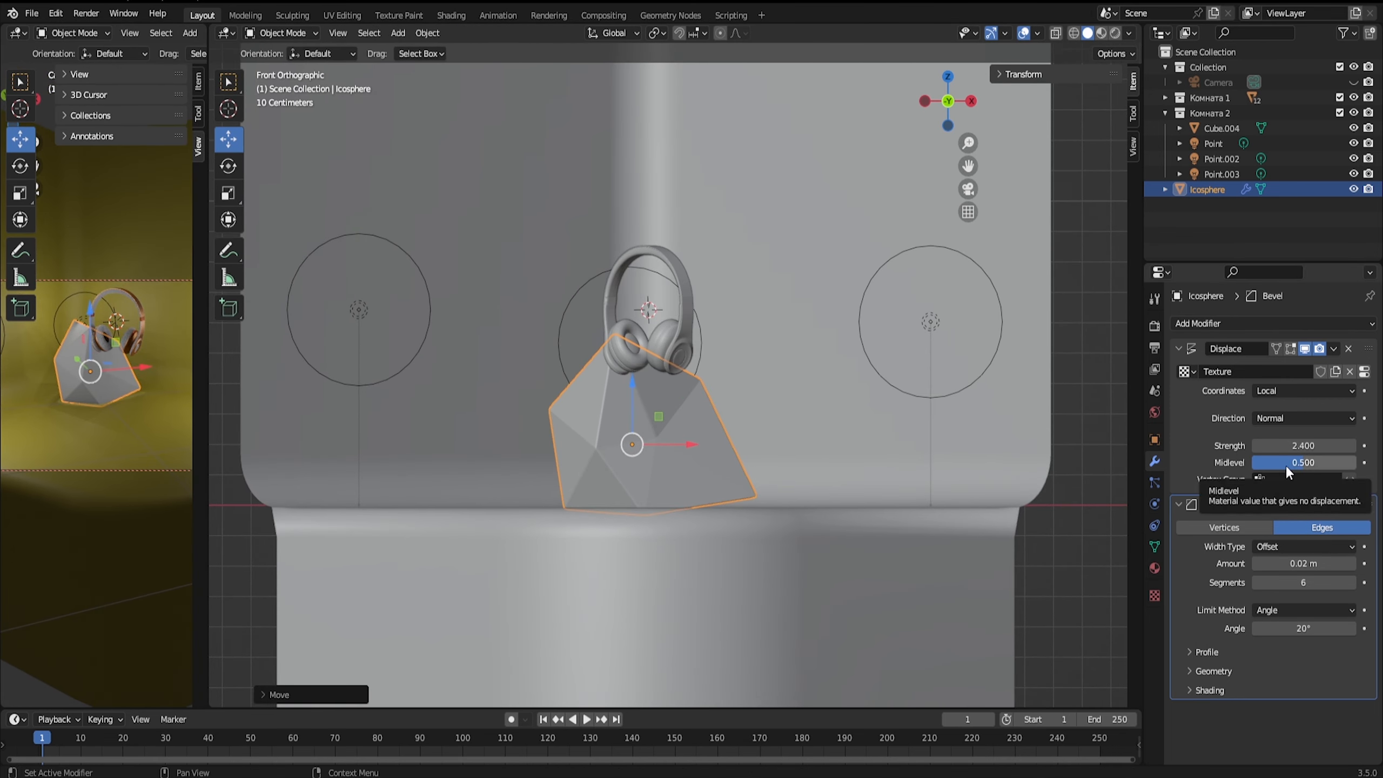
Set the Bevel angle limit to 10° and turn the rock with a trackball rotation.
text(10)
key(Return)
key(r)
key(r)
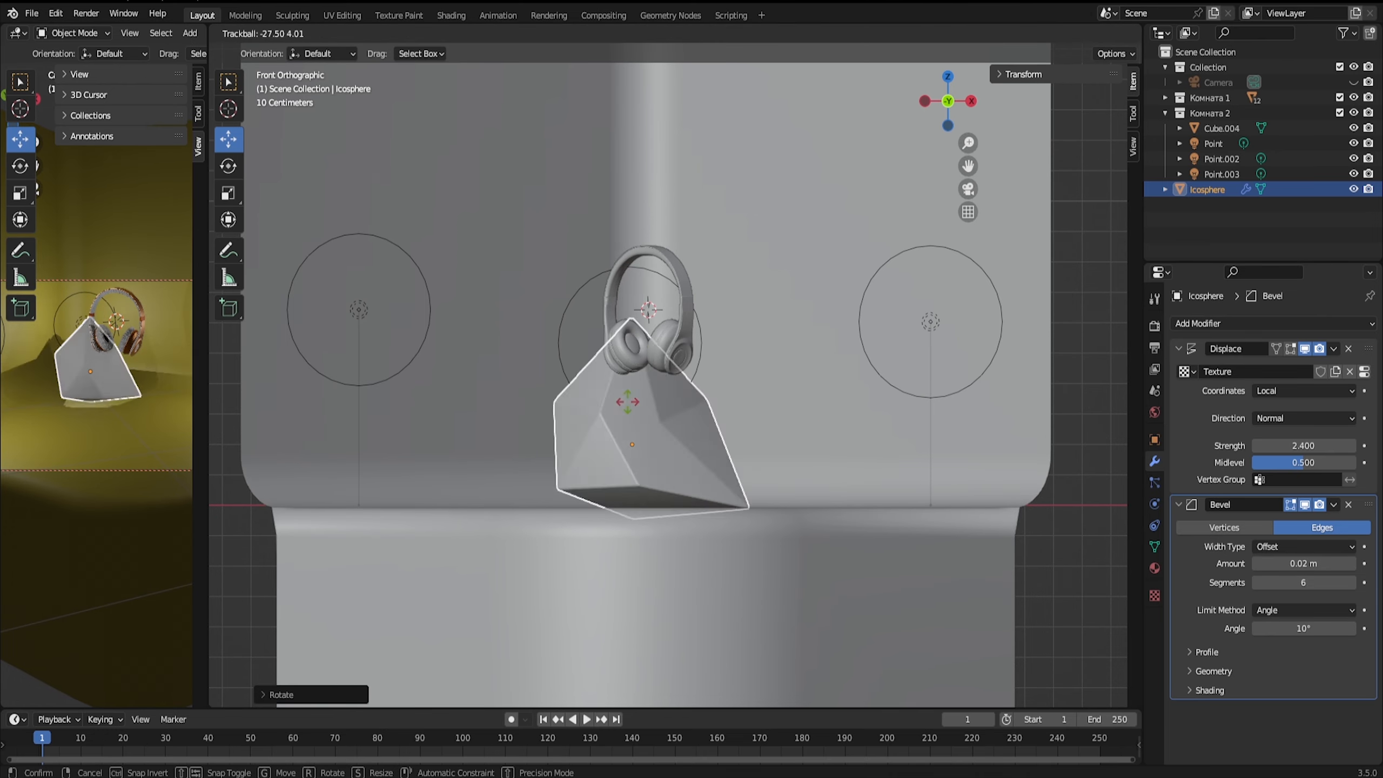
click(856, 446)
Reduce the Displace strength to 1.8 and trackball-rotate the rock so a broad faceted side faces forward.
drag(208, 212, 549, 306)
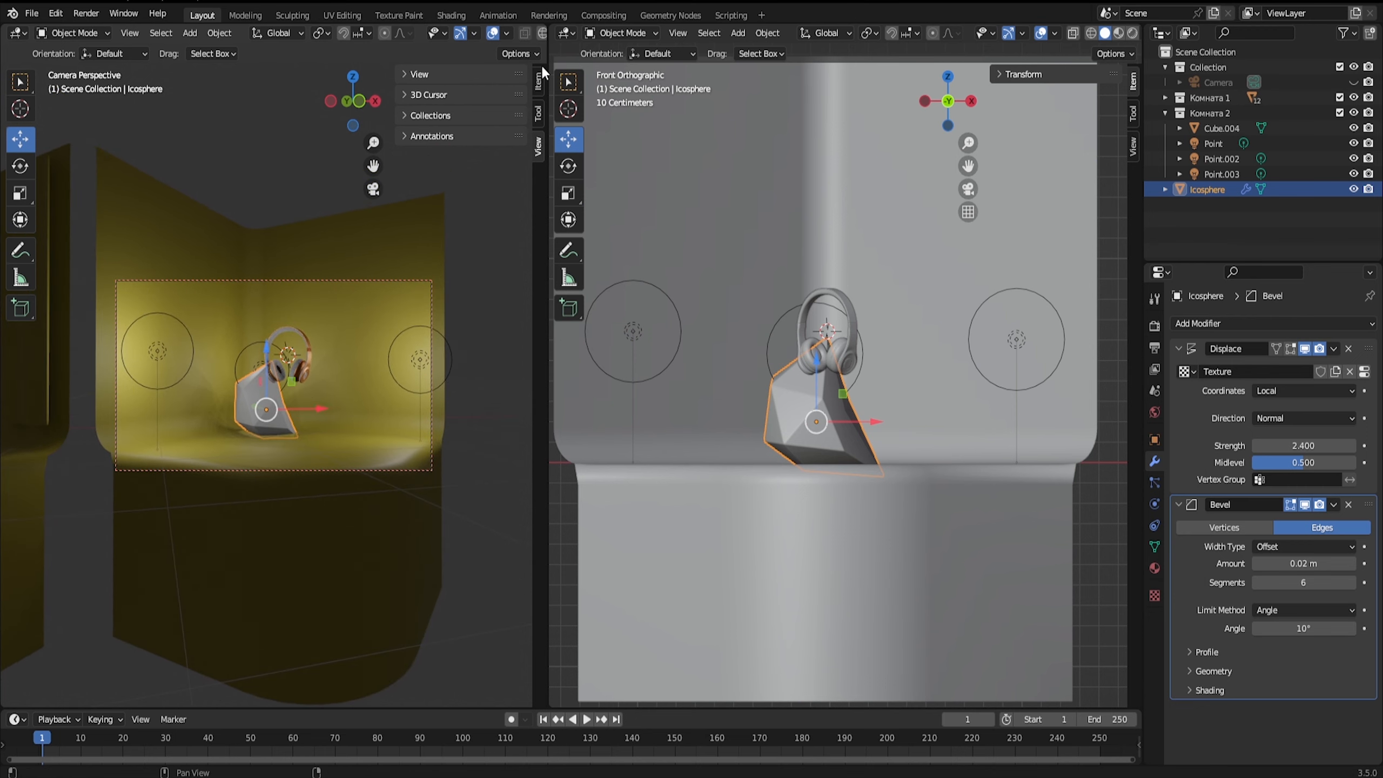
drag(548, 64, 361, 64)
mouse_move(1303, 445)
mouse_down()
mouse_move(1258, 446)
mouse_move(1306, 446)
mouse_move(1294, 445)
mouse_up()
key(r)
key(r)
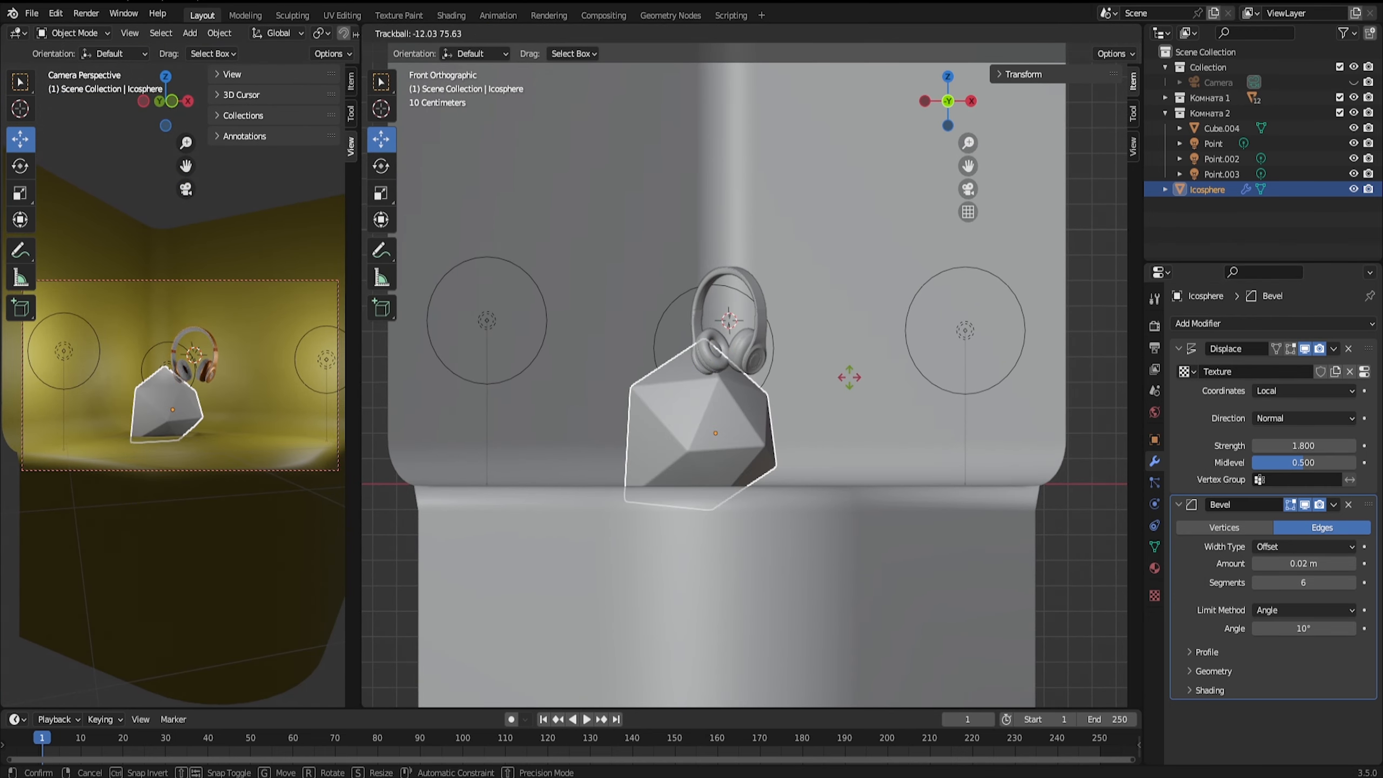
click(848, 377)
drag(361, 376, 154, 371)
Duplicate the rock, scale the copy down and place it against the right side of the large rock.
click(948, 103)
click(948, 102)
key(shift+d)
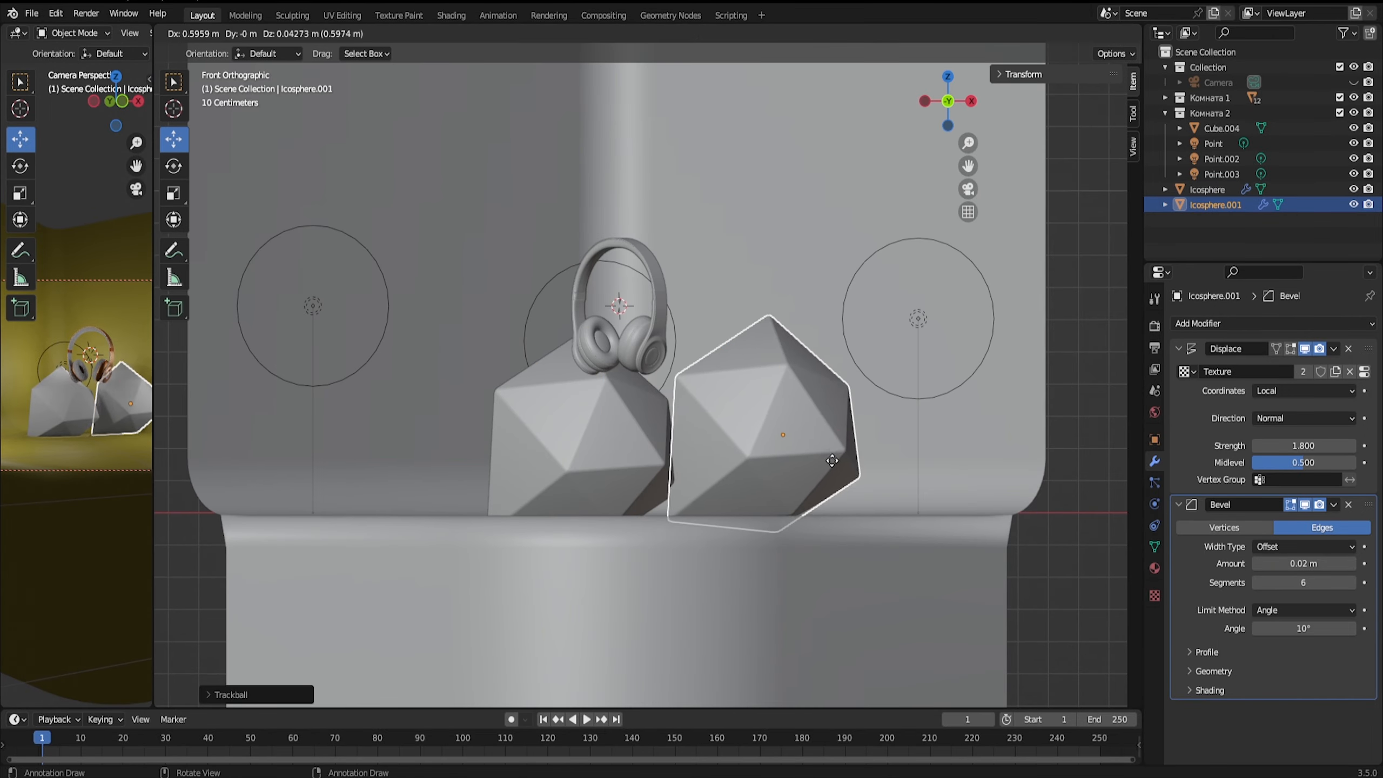
click(878, 406)
key(s)
click(787, 480)
key(g)
click(737, 476)
Rotate the smaller rock in the top view, lower it into the floor and set its Displace strength to -0.8.
click(948, 76)
key(r)
click(713, 321)
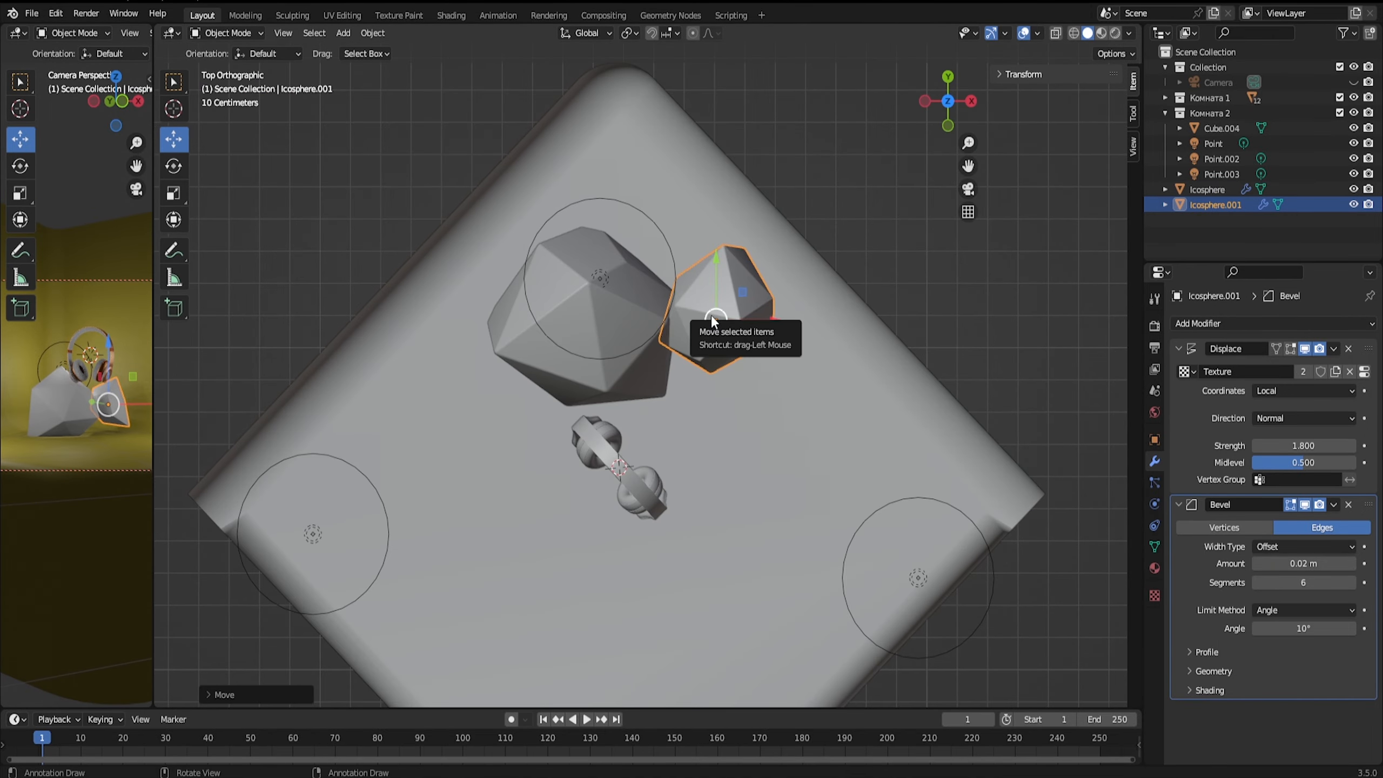
click(948, 125)
drag(716, 388, 716, 417)
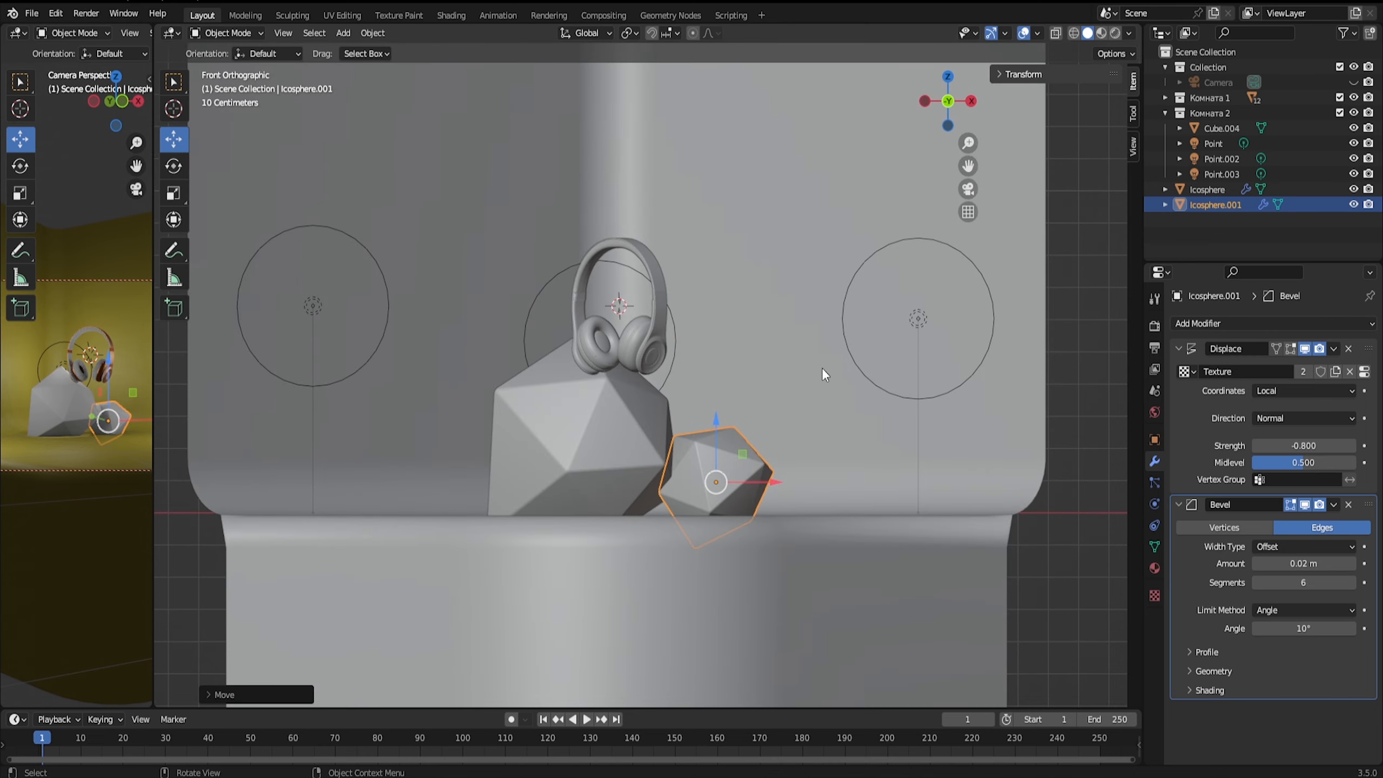
Duplicate the small rock to the right, set the copy's Displace strength to 4.2 and rotate it from above.
key(shift+d)
click(920, 373)
click(948, 77)
key(r)
click(932, 388)
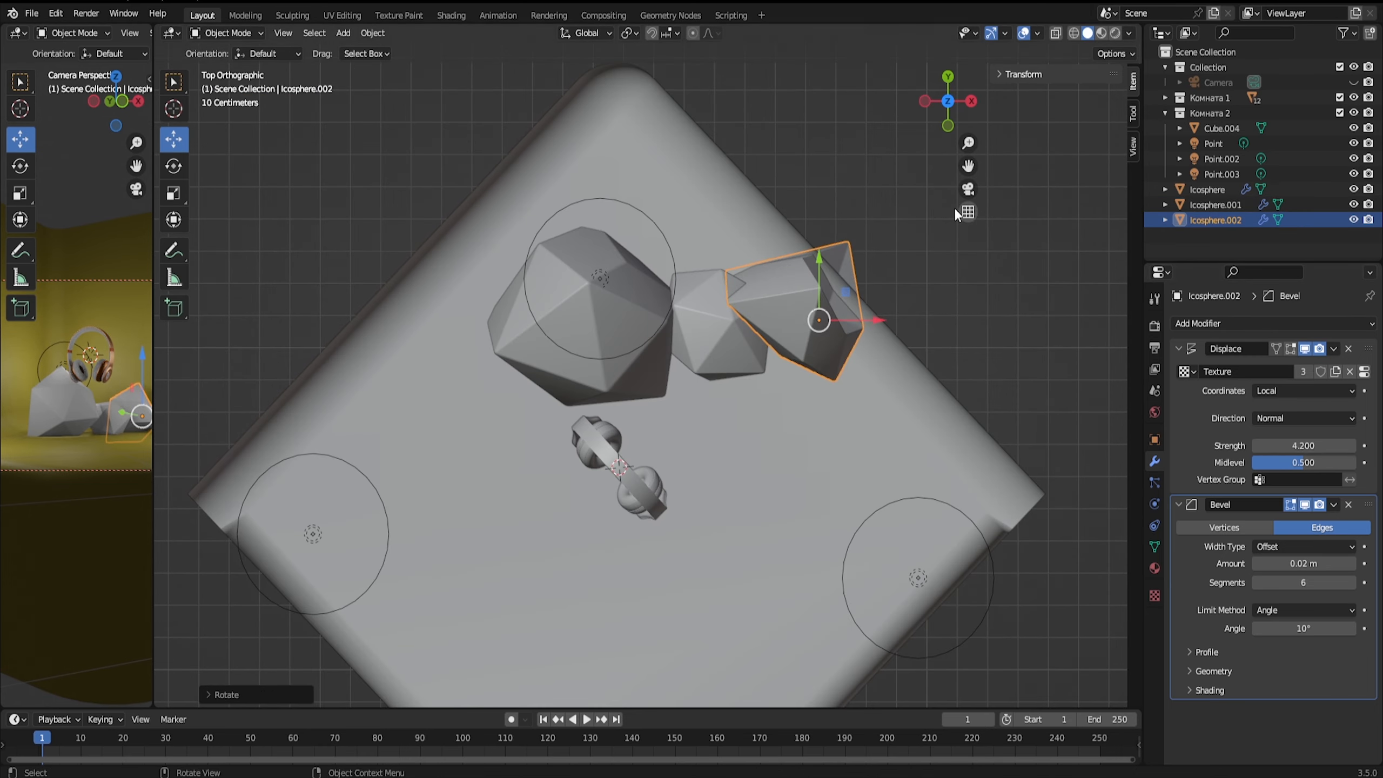
Rearrange the two smaller rocks from above, the spikier one at the back and the rounder one in front.
drag(878, 320, 831, 320)
drag(771, 258, 772, 313)
click(710, 342)
drag(716, 258, 716, 335)
click(805, 350)
drag(859, 346, 755, 275)
click(748, 400)
drag(774, 395, 783, 394)
drag(782, 394, 769, 395)
Duplicate the front small rock to the right, rotate the copy and set its Displace strength to -3.5.
key(shift+d)
click(878, 395)
key(r)
click(964, 343)
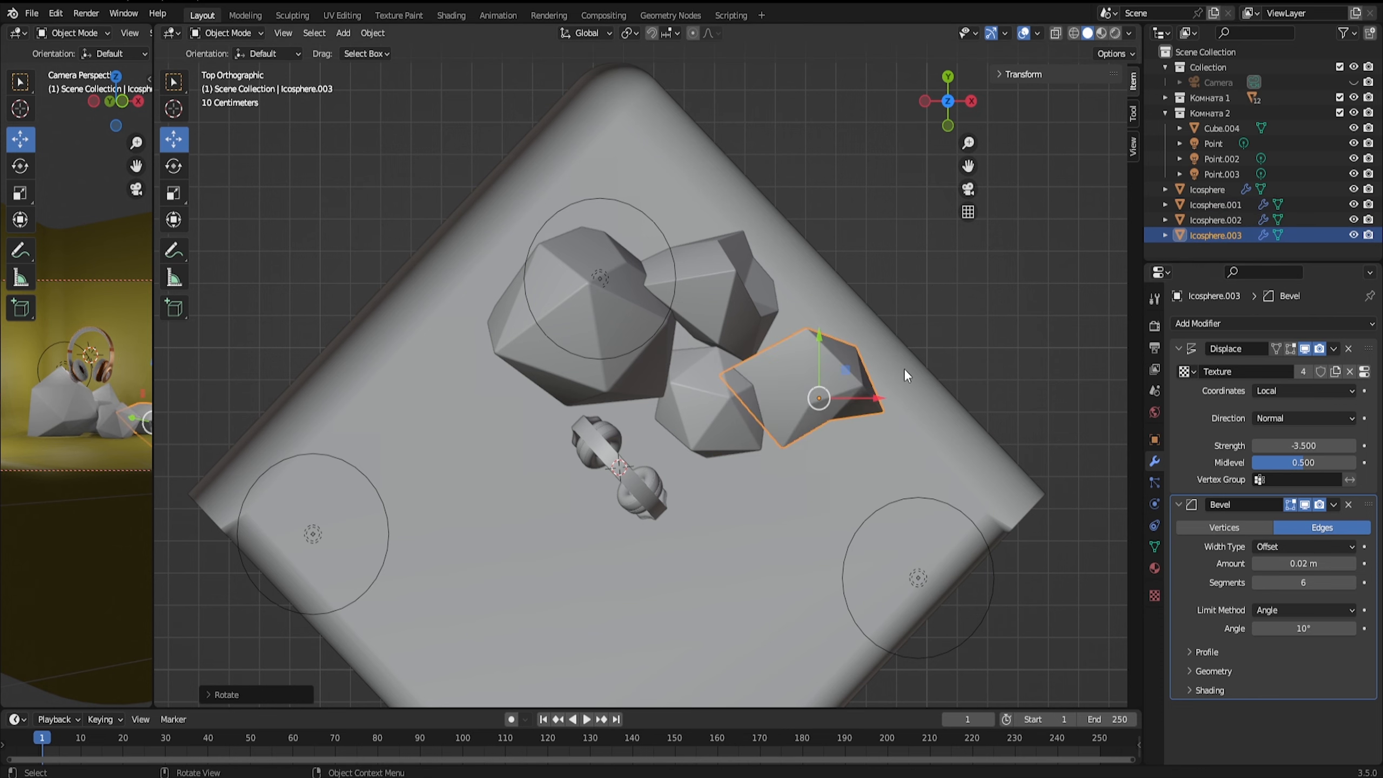
Scale the new rock slightly down and move it left against its neighbour.
key(KP_1)
key(s)
click(867, 268)
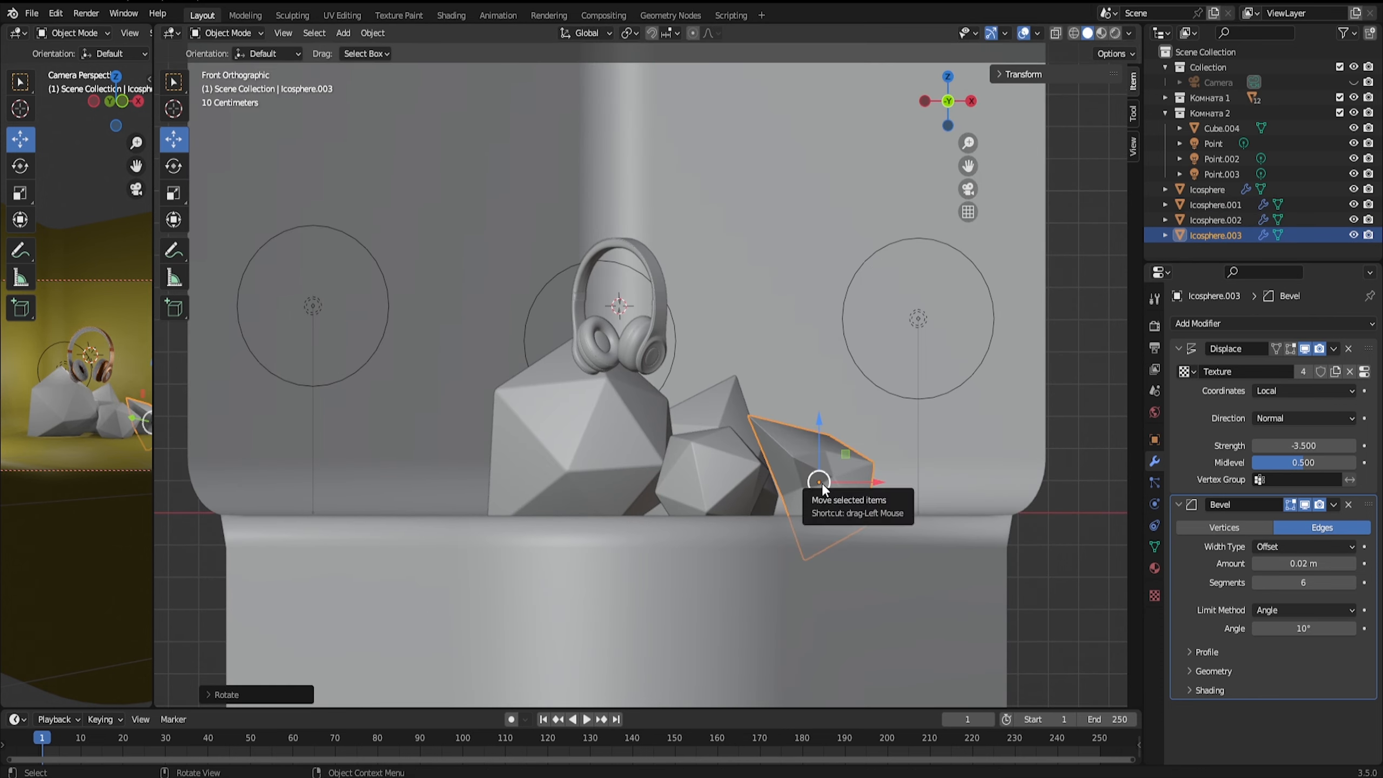
drag(822, 483, 806, 483)
Duplicate the rightmost rock toward the right wall, shrink the copy and set its Displace strength to 0.7.
click(948, 77)
click(948, 77)
click(948, 101)
key(shift+d)
click(897, 447)
click(948, 77)
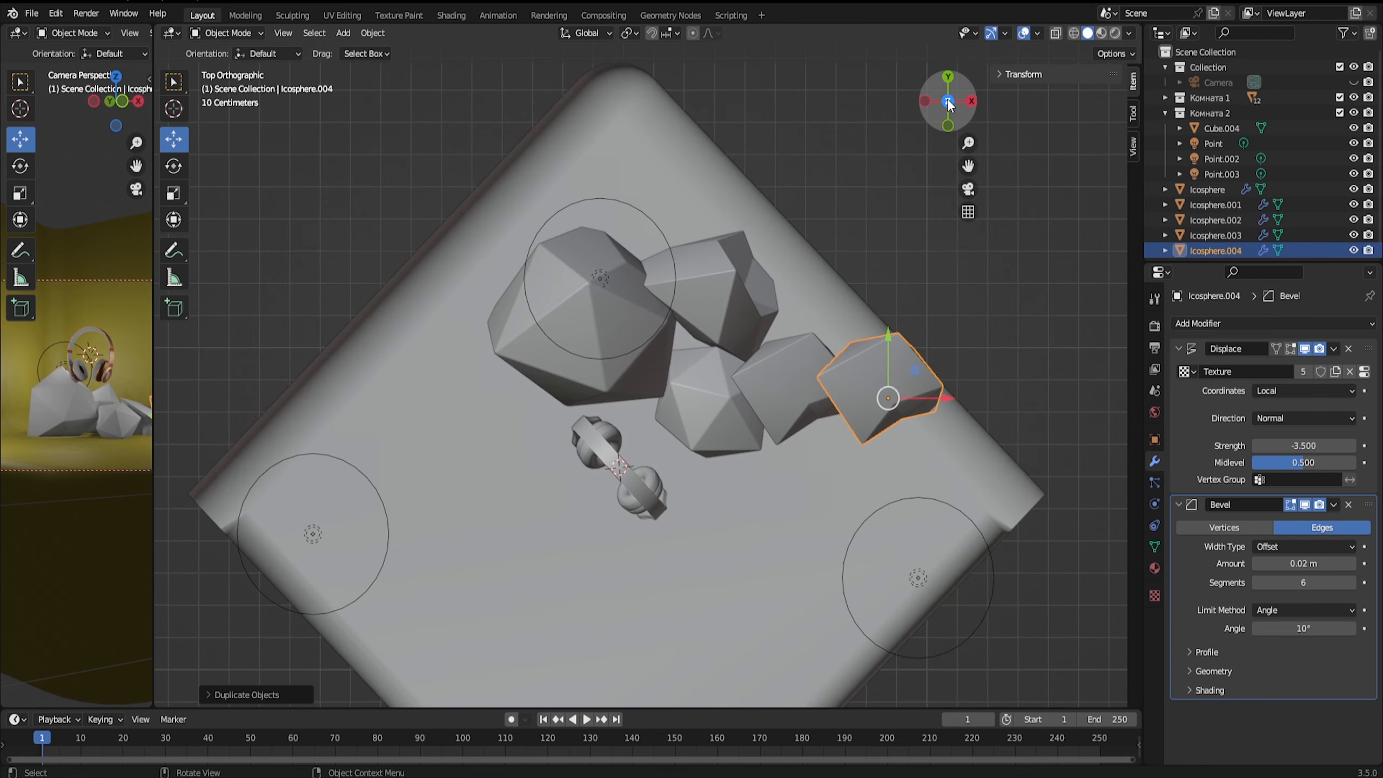
click(948, 125)
key(s)
click(933, 218)
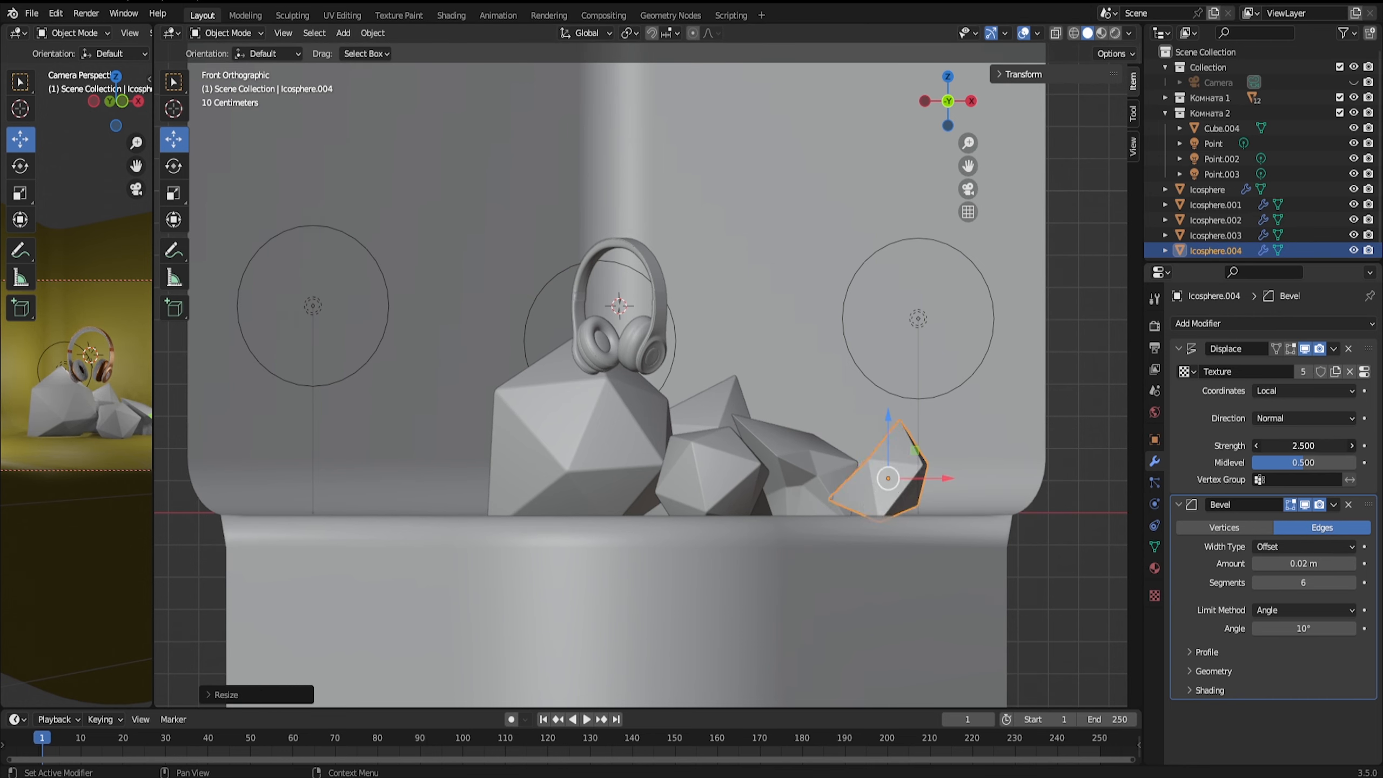
drag(1303, 446, 1258, 445)
Move the shrunken rock forward beside the group, rotate it and lower it onto the floor.
middle_drag(872, 392, 882, 442)
click(948, 77)
drag(888, 338, 888, 379)
click(898, 398)
middle_drag(817, 413, 659, 262)
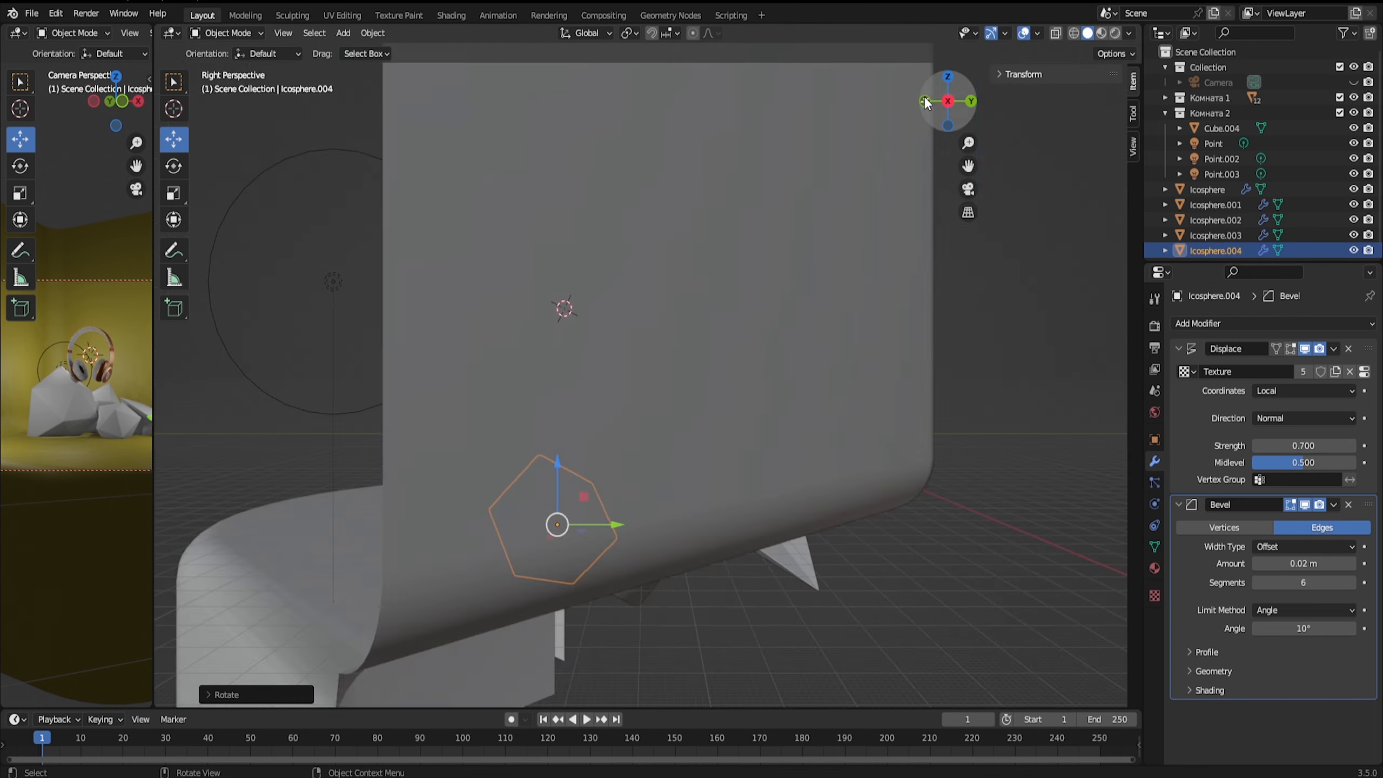
click(924, 98)
drag(864, 418, 865, 439)
middle_drag(642, 447, 675, 438)
Duplicate the small round rock to the left side, bring the copy forward and scale it down to a pebble.
click(950, 103)
key(shift+d)
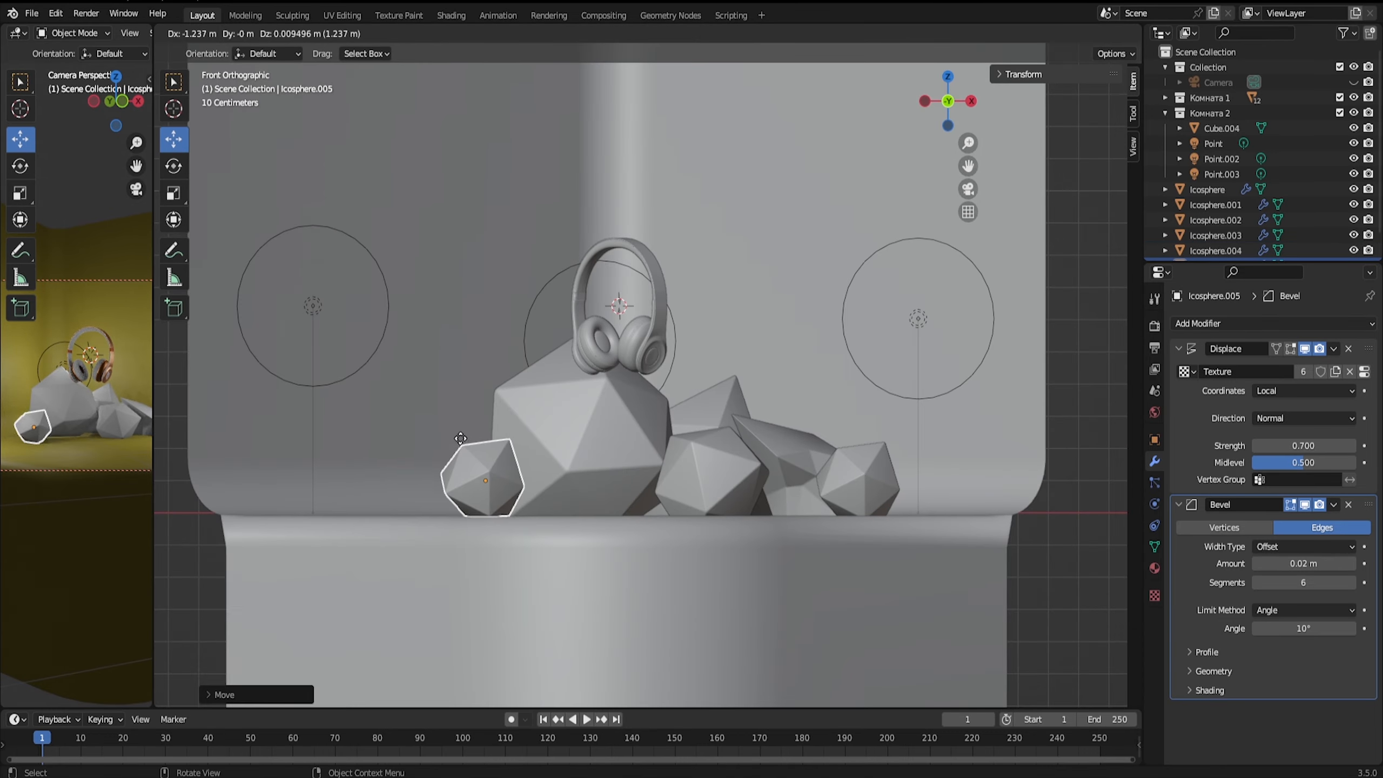
click(503, 472)
click(948, 77)
drag(506, 391, 507, 502)
click(946, 126)
key(s)
Position the pebble in front of the headphones and lower it onto the floor.
click(948, 77)
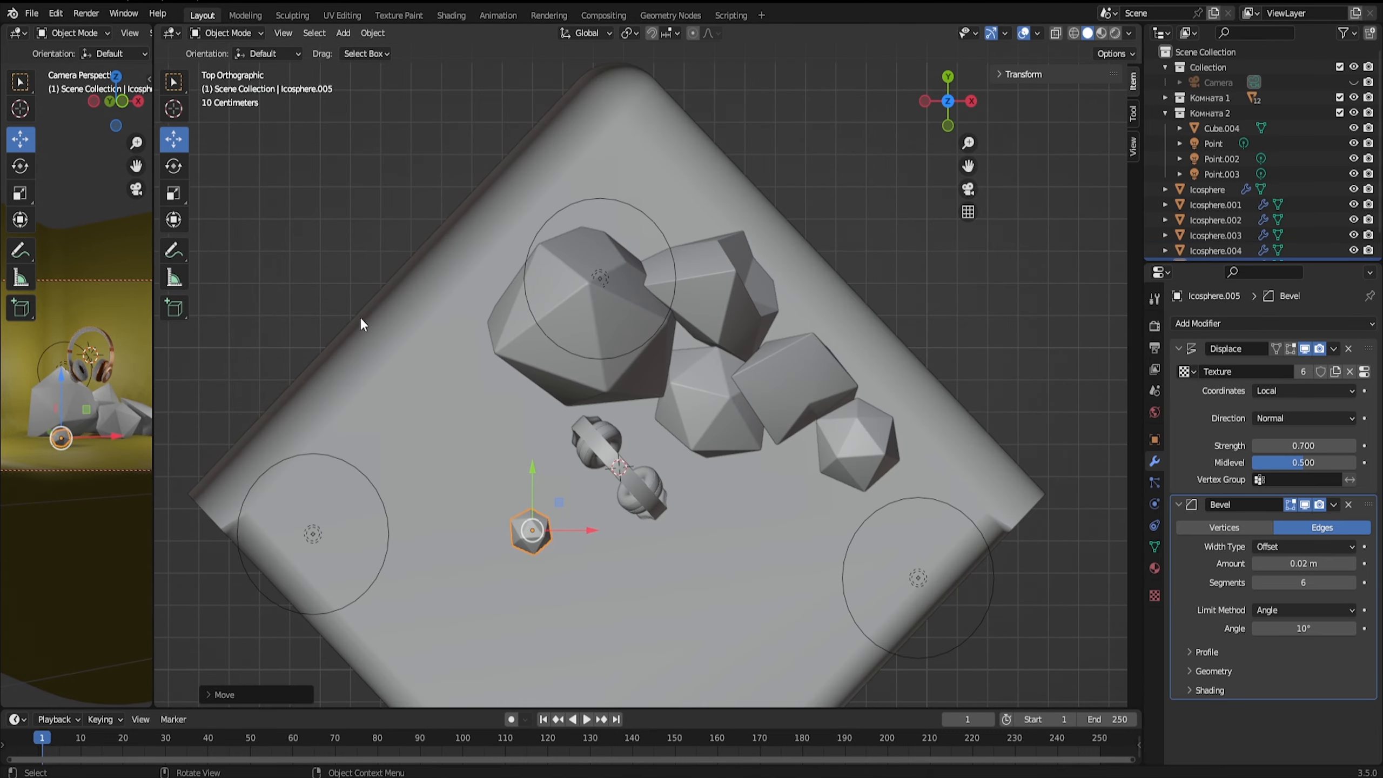
click(947, 126)
drag(555, 431, 555, 439)
middle_drag(581, 422, 586, 479)
Duplicate the pebble in front of the headphones, scale the copy down and place it beside the original.
click(948, 81)
key(shift+d)
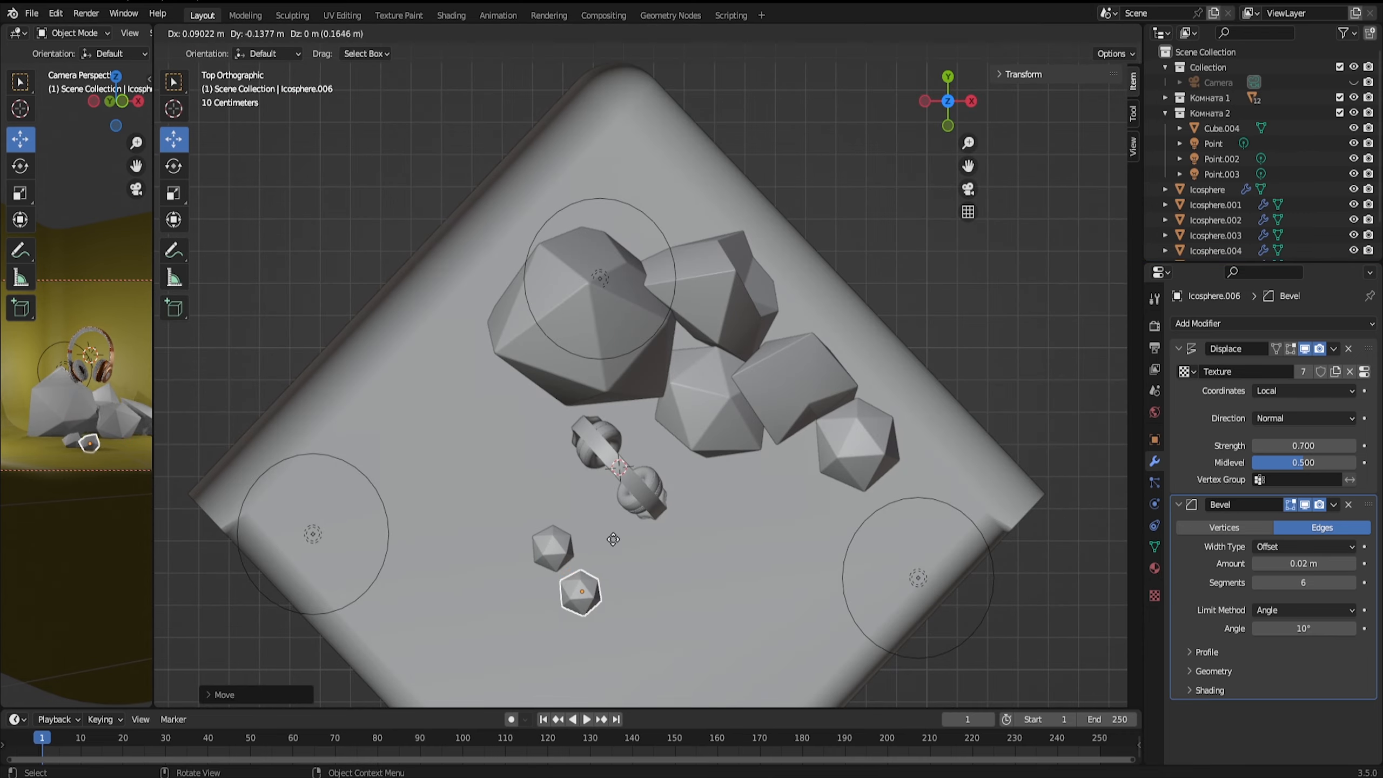
click(613, 539)
click(948, 126)
key(s)
click(603, 447)
click(948, 78)
drag(584, 578, 577, 581)
click(947, 77)
click(947, 101)
Rotate the smaller pebble freely and set its Displace strength to 2.9.
key(r)
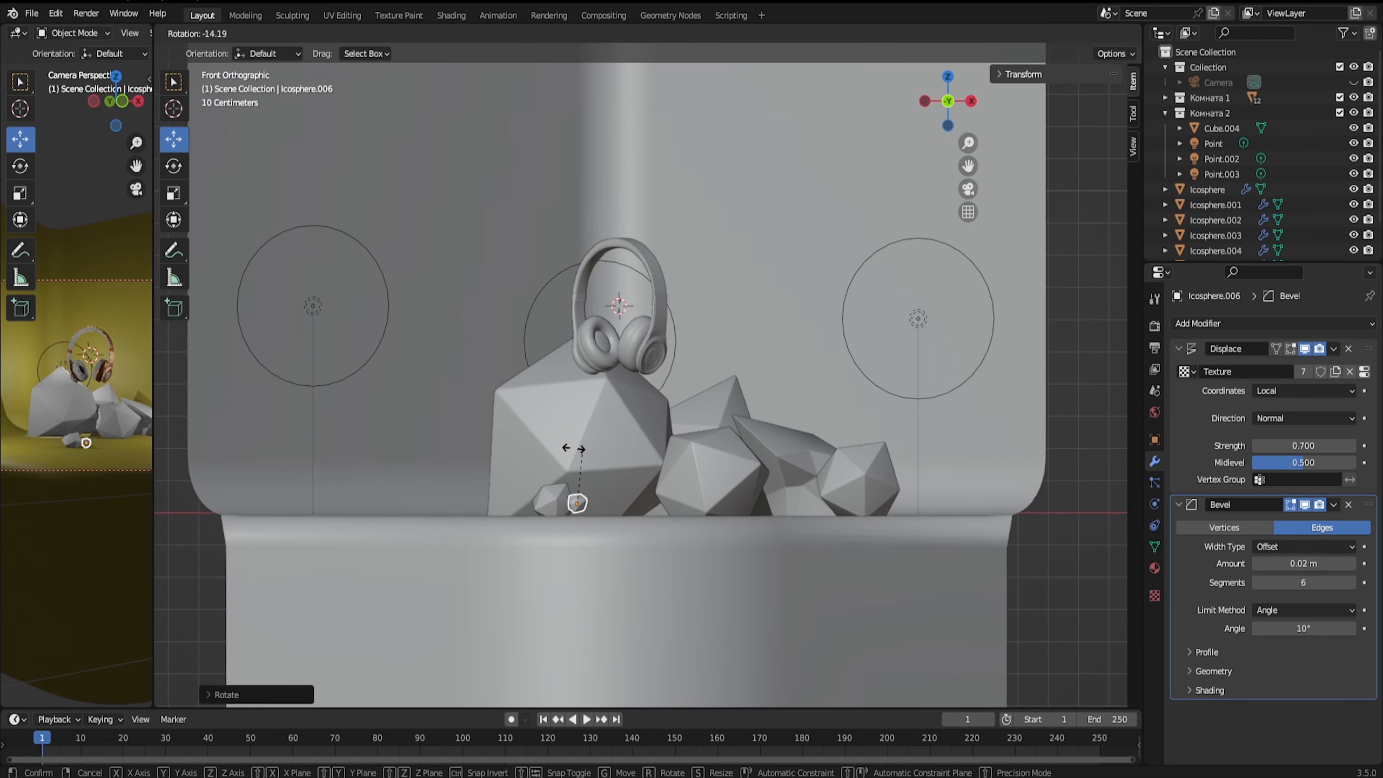
click(577, 453)
middle_drag(599, 482, 602, 543)
scroll(580, 610, up, 7)
shift+middle_drag(580, 610, 566, 365)
key(r)
key(r)
click(681, 403)
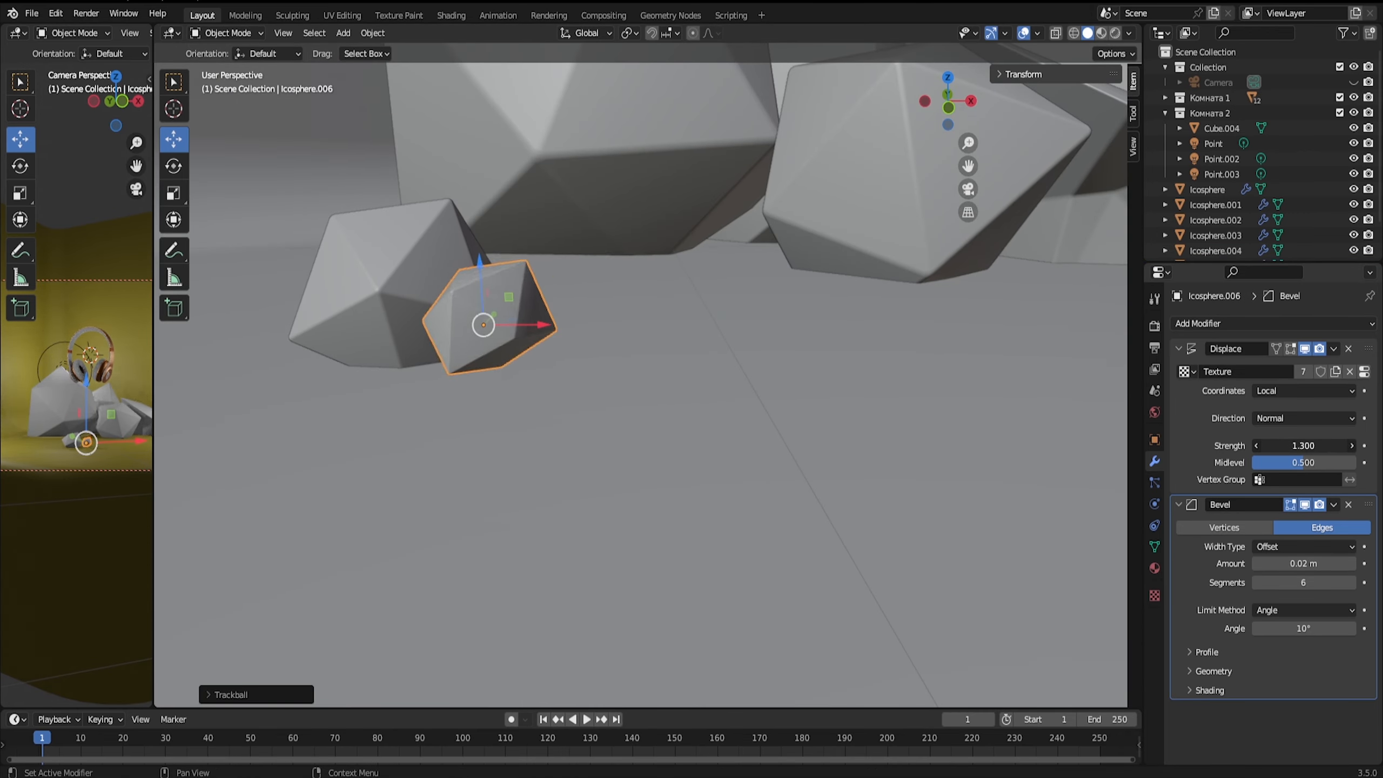
key(KP_1)
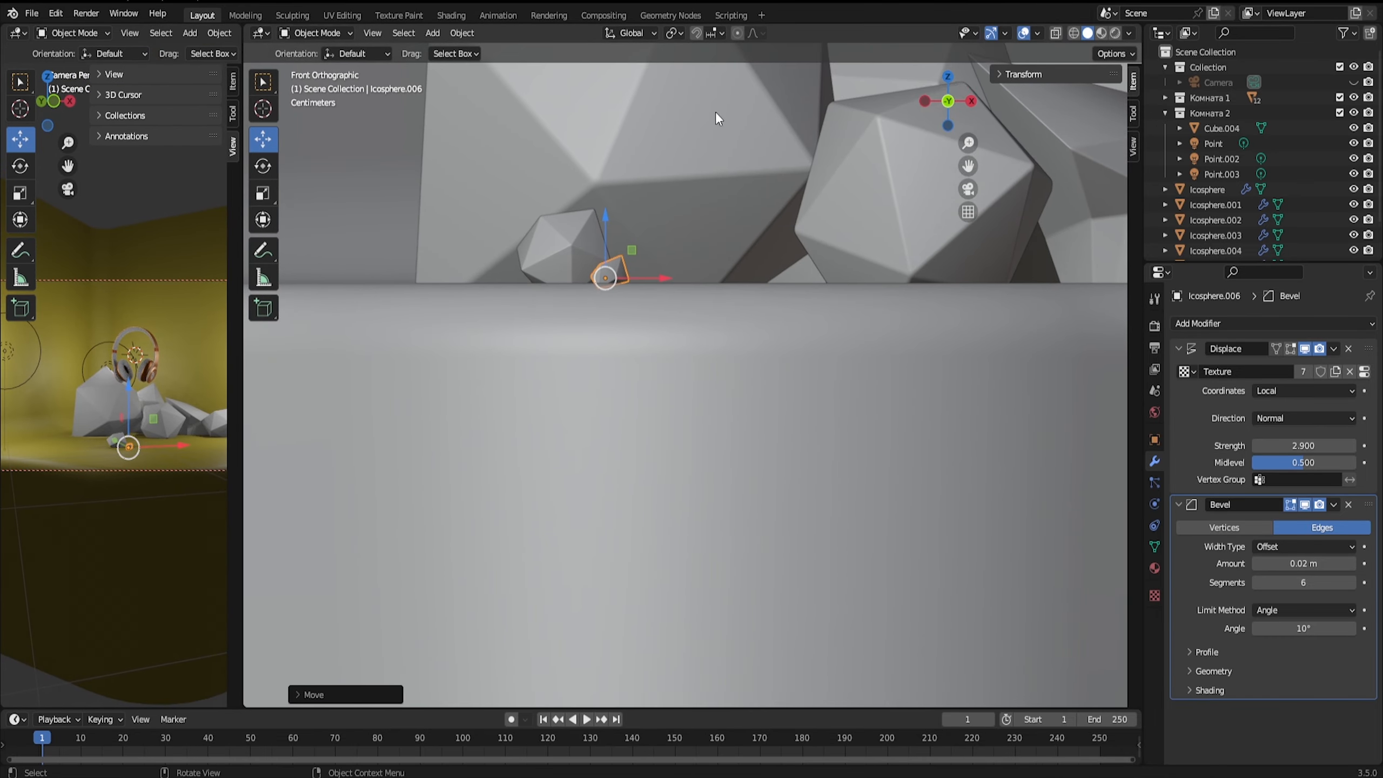
Move the small stone forward and add two smaller copies beside it, using Displace strength -2.2 on the last one.
click(948, 77)
scroll(768, 142, down, 3)
scroll(684, 374, up, 8)
drag(601, 218, 601, 326)
drag(656, 387, 749, 399)
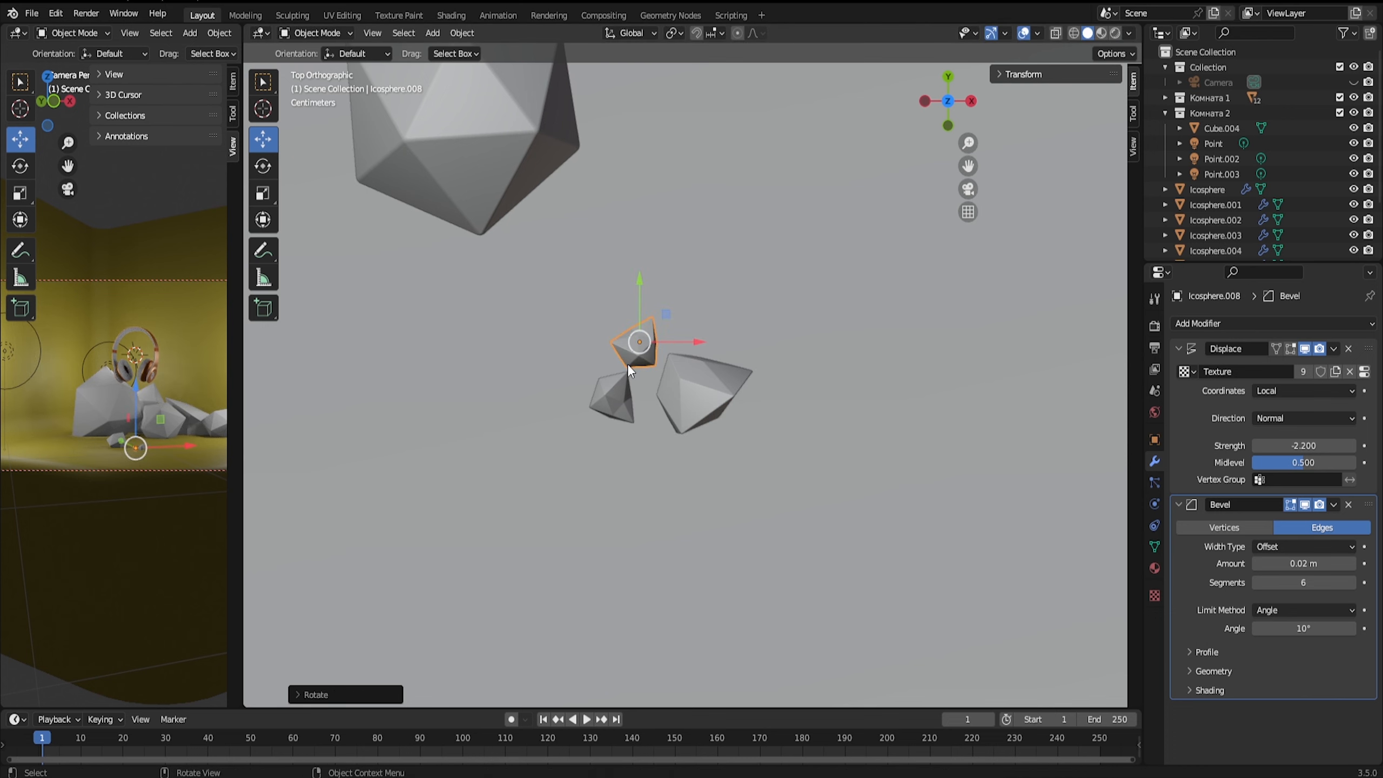
Duplicate the tiny stone again and place the copy close in front of the small cluster.
key(shift+d)
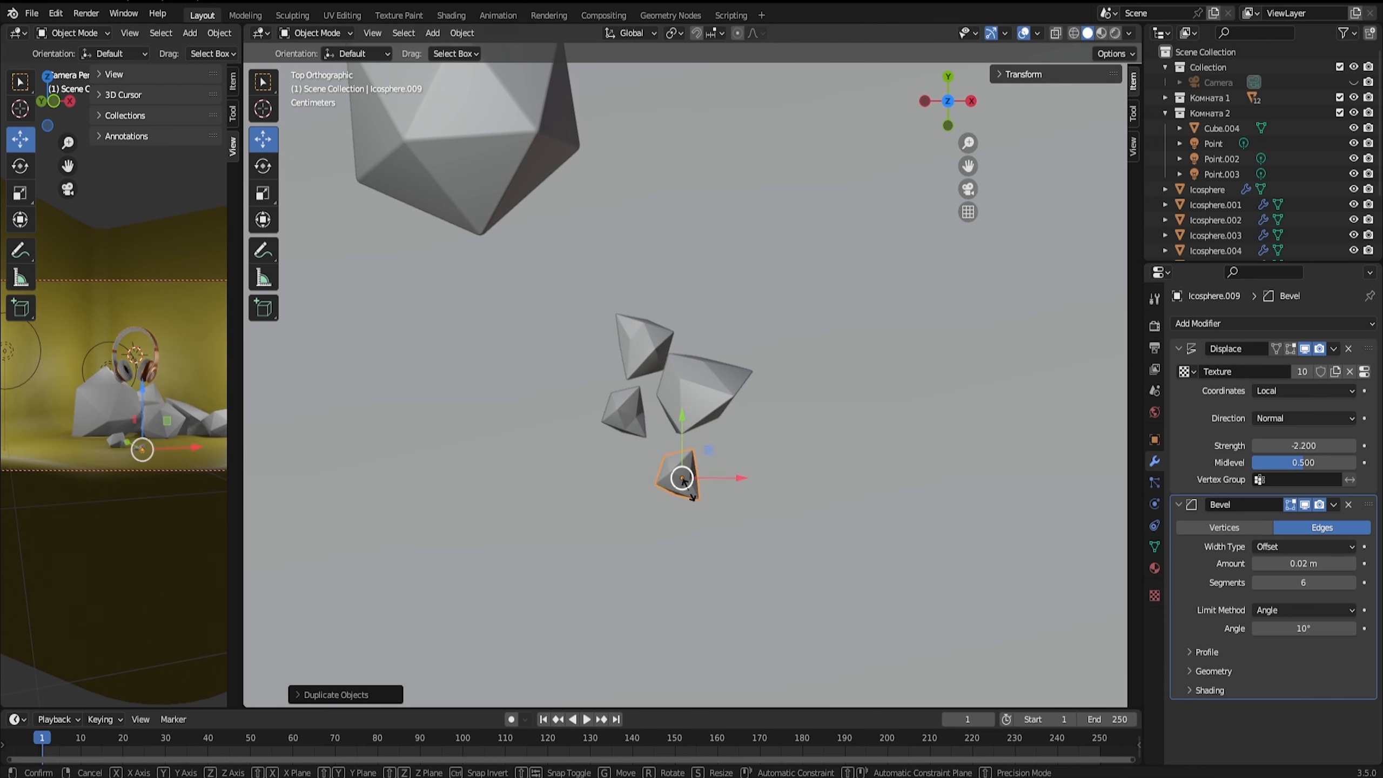
click(682, 480)
drag(682, 480, 670, 455)
click(948, 126)
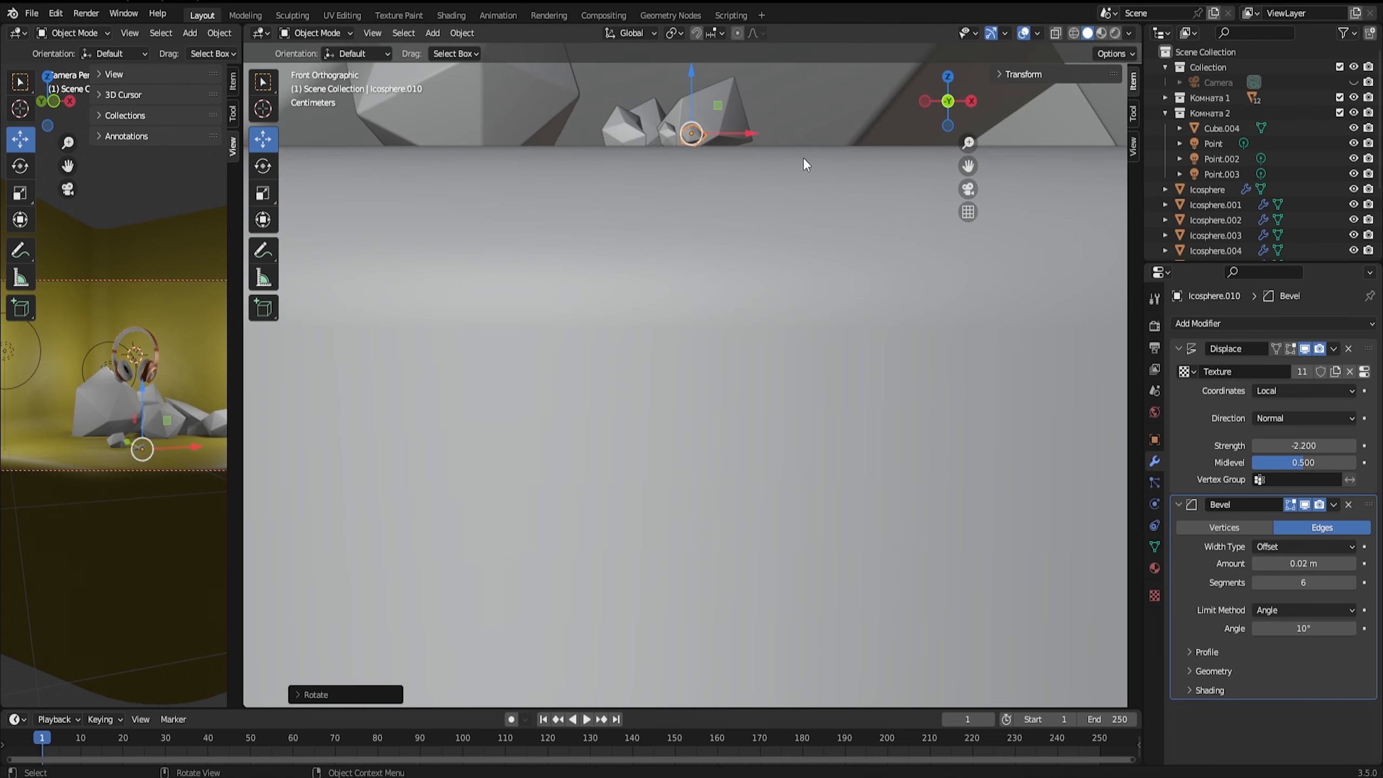
Duplicate the front rock right of the boulder and place the copy at the boulder's left side.
shift+middle_drag(802, 157, 784, 305)
scroll(784, 305, down, 5)
middle_drag(784, 306, 787, 360)
scroll(787, 361, down, 7)
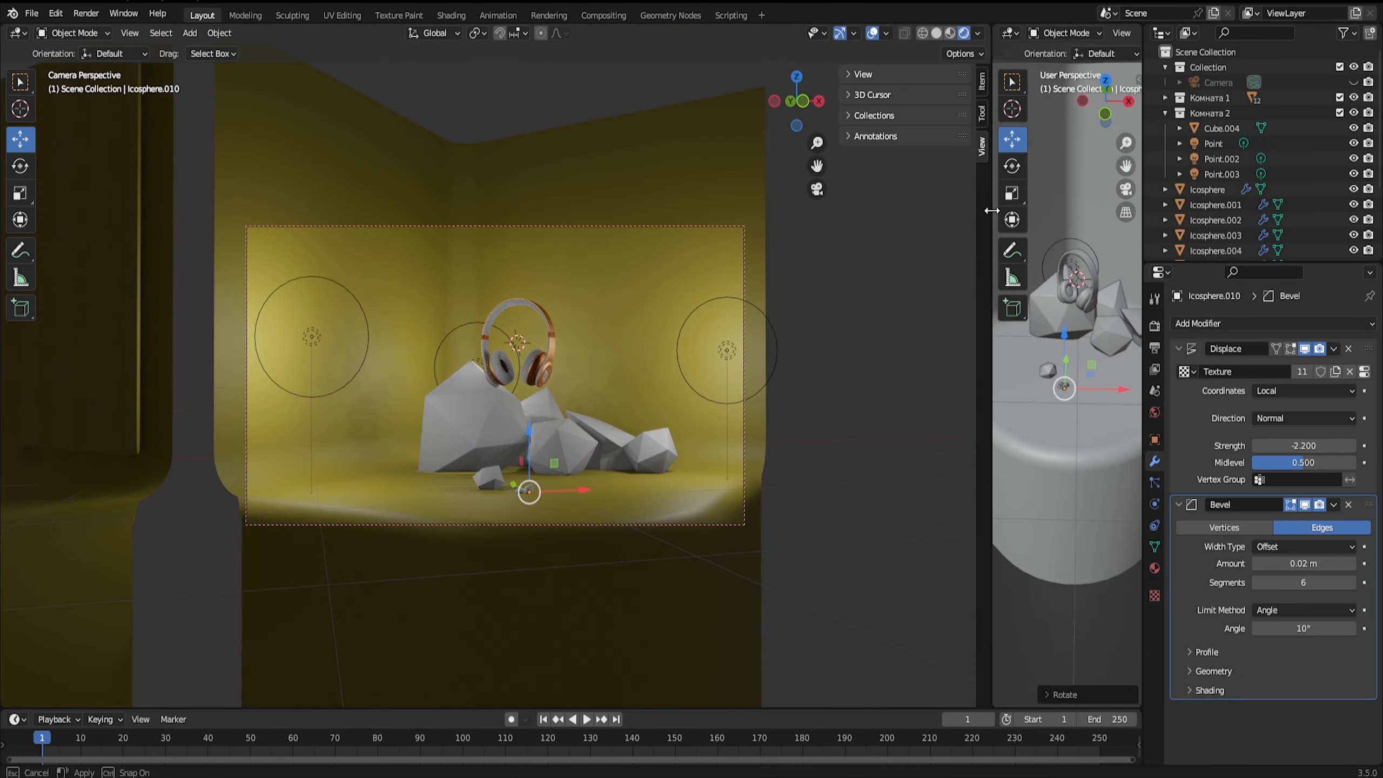
drag(972, 50, 208, 45)
scroll(794, 268, up, 1)
shift+middle_drag(794, 267, 787, 377)
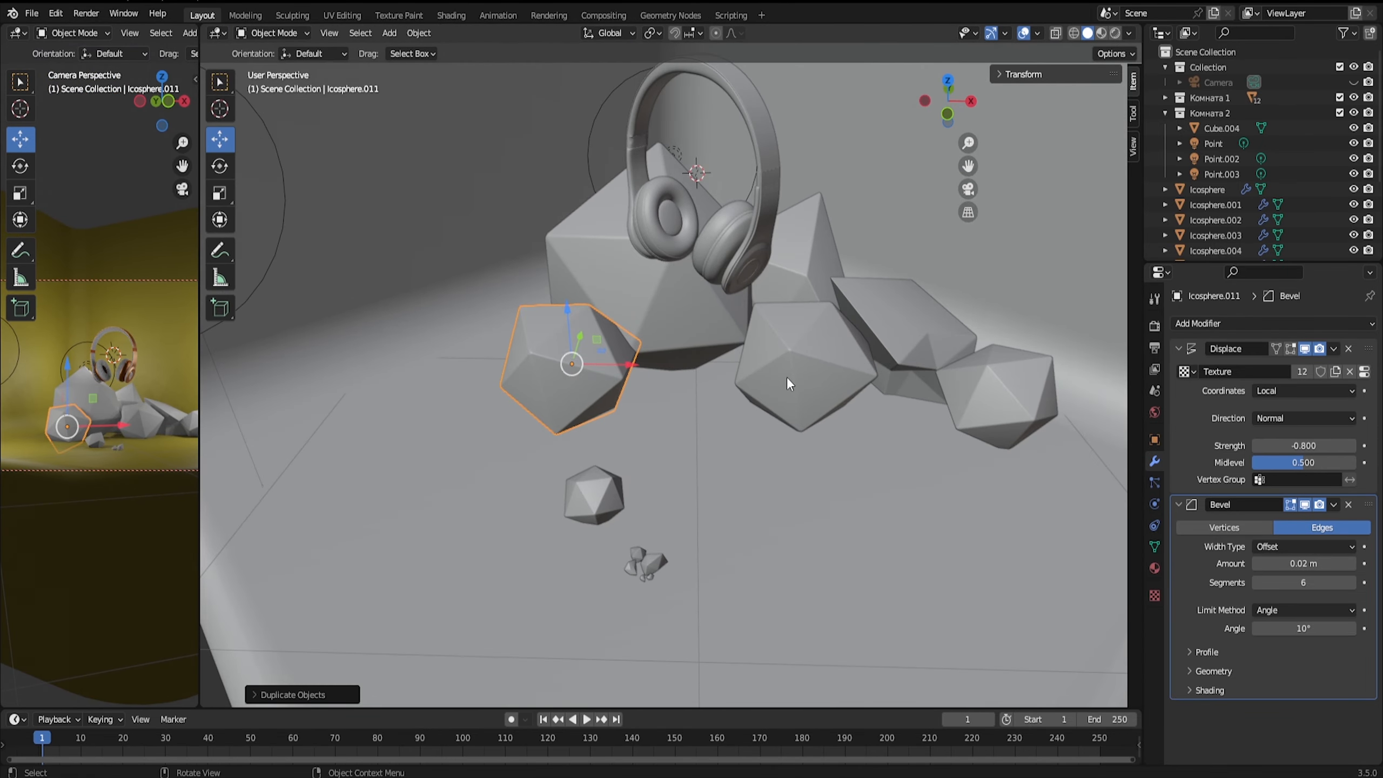
Set the left rock copy's Displace strength to 4 and its Bevel amount to 0.03 m.
drag(1304, 445, 1344, 446)
key(s)
click(1315, 555)
text(0.01)
key(Return)
Rotate the left rock freely and scale it down to suit the neighbouring boulder.
key(r)
key(r)
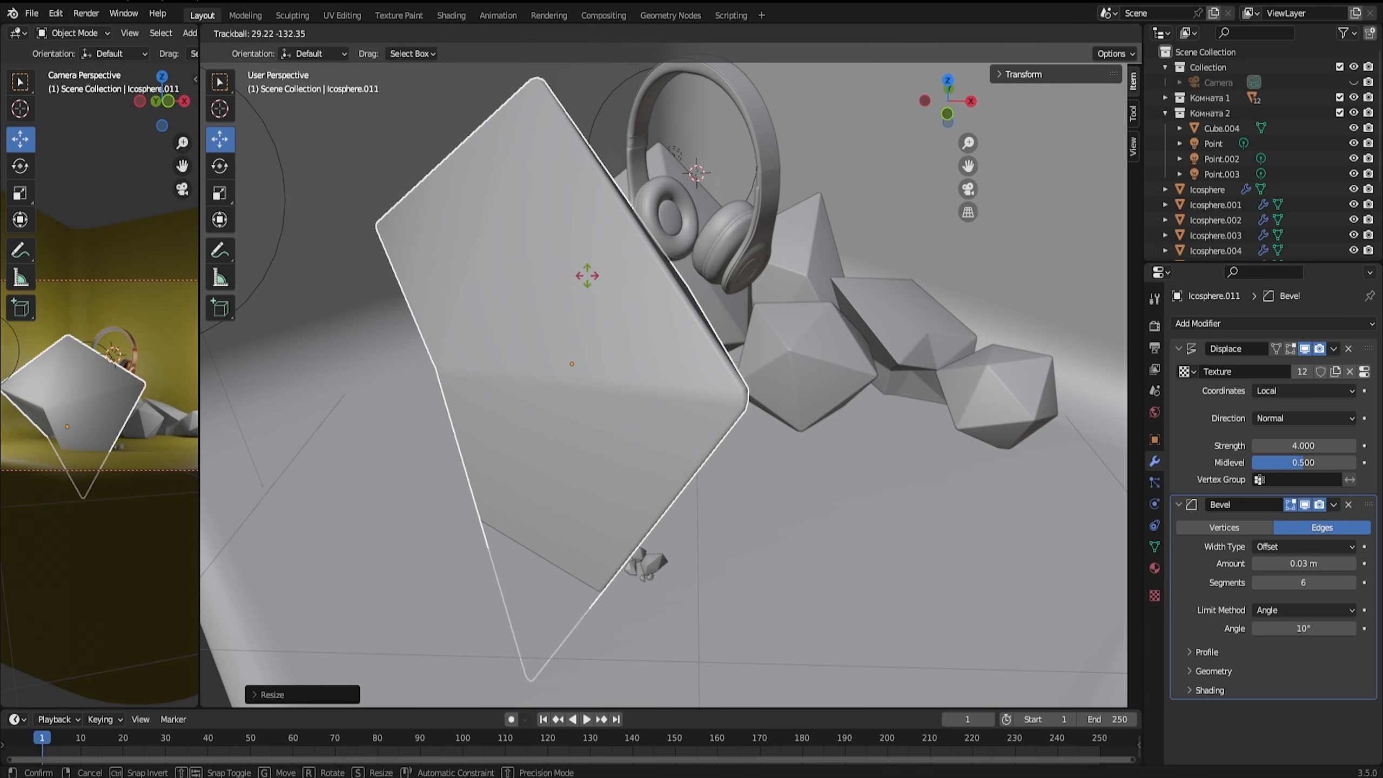
click(586, 276)
key(s)
click(569, 324)
key(r)
key(r)
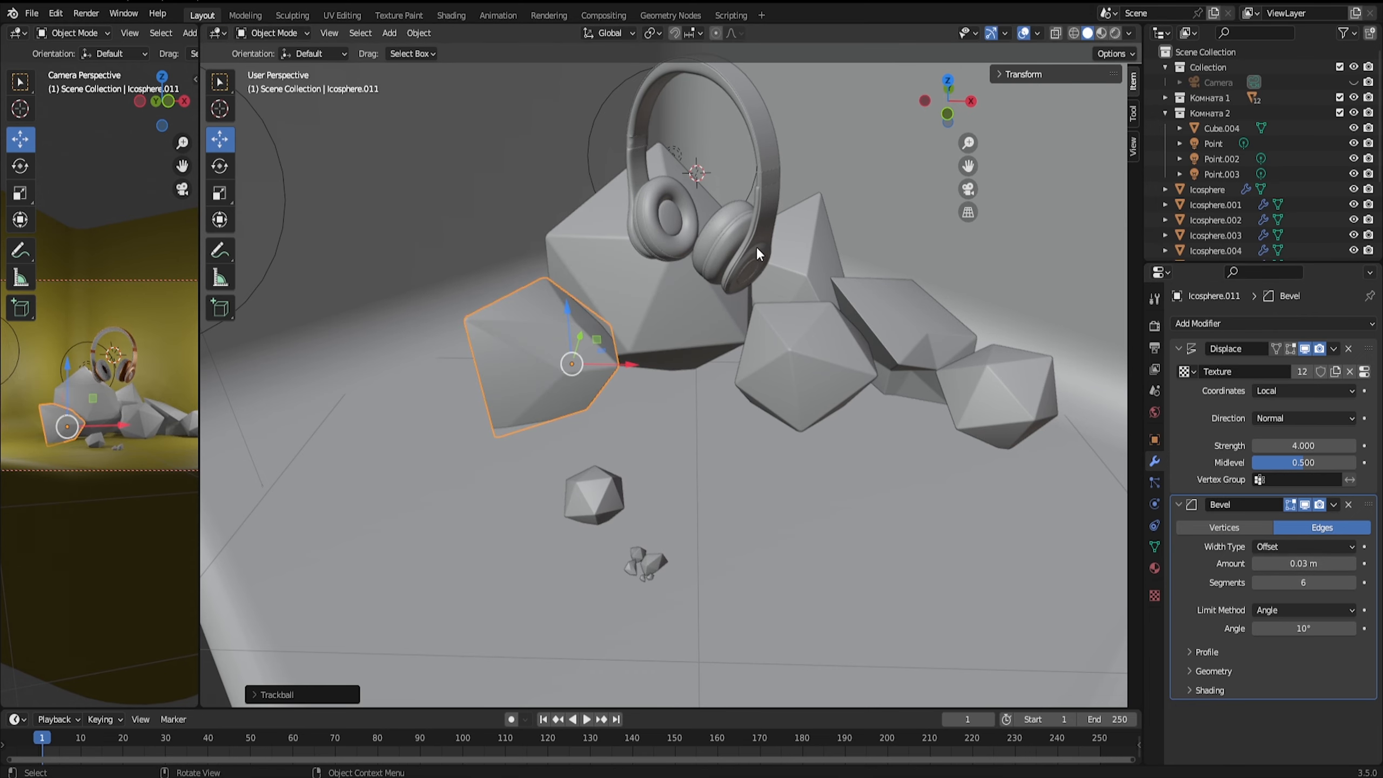
Position the left rock in the top view so it sits against the boulder's left side.
key(KP_7)
key(g)
key(g)
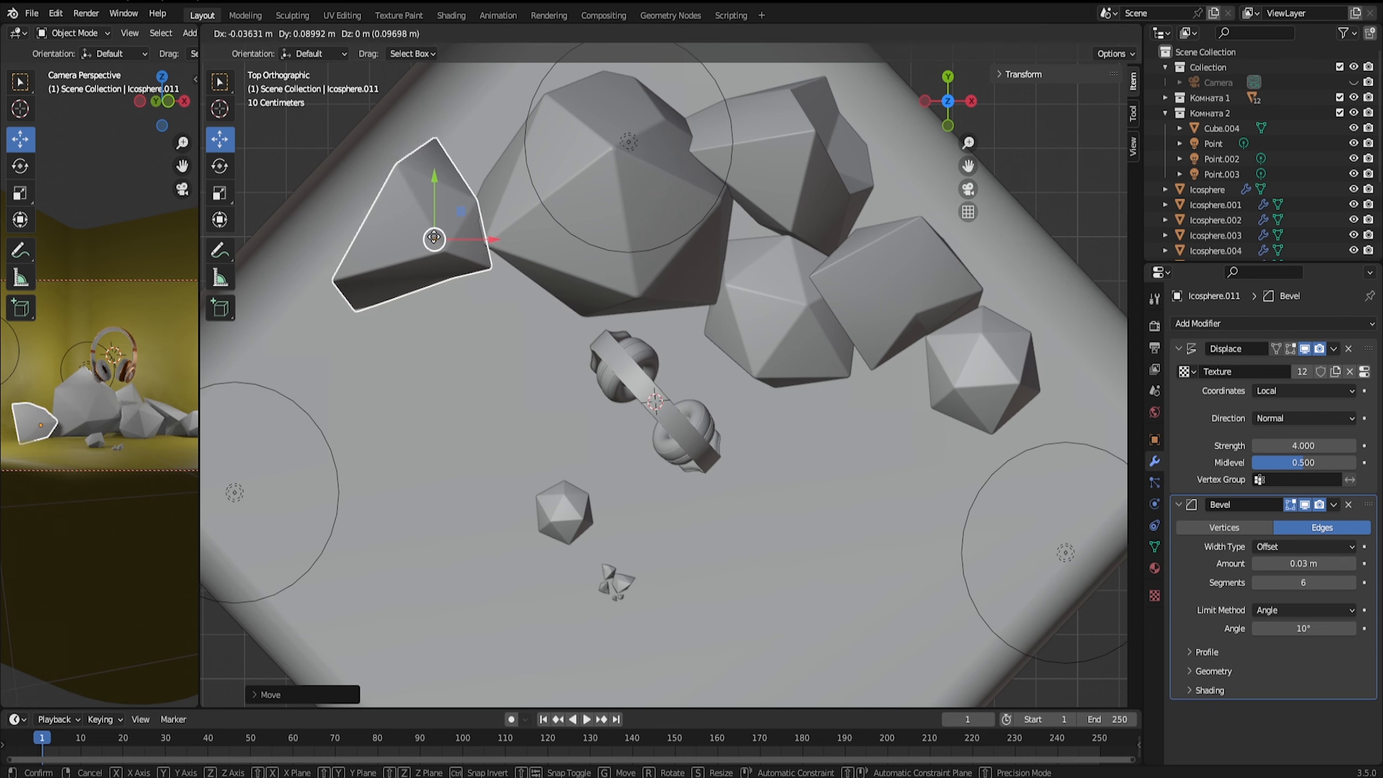
click(466, 252)
Duplicate the left rock forward, rescale the copy along X and shrink it.
key(shift+d)
click(511, 436)
middle_drag(514, 433, 545, 261)
key(s)
key(x)
click(898, 237)
key(s)
click(659, 374)
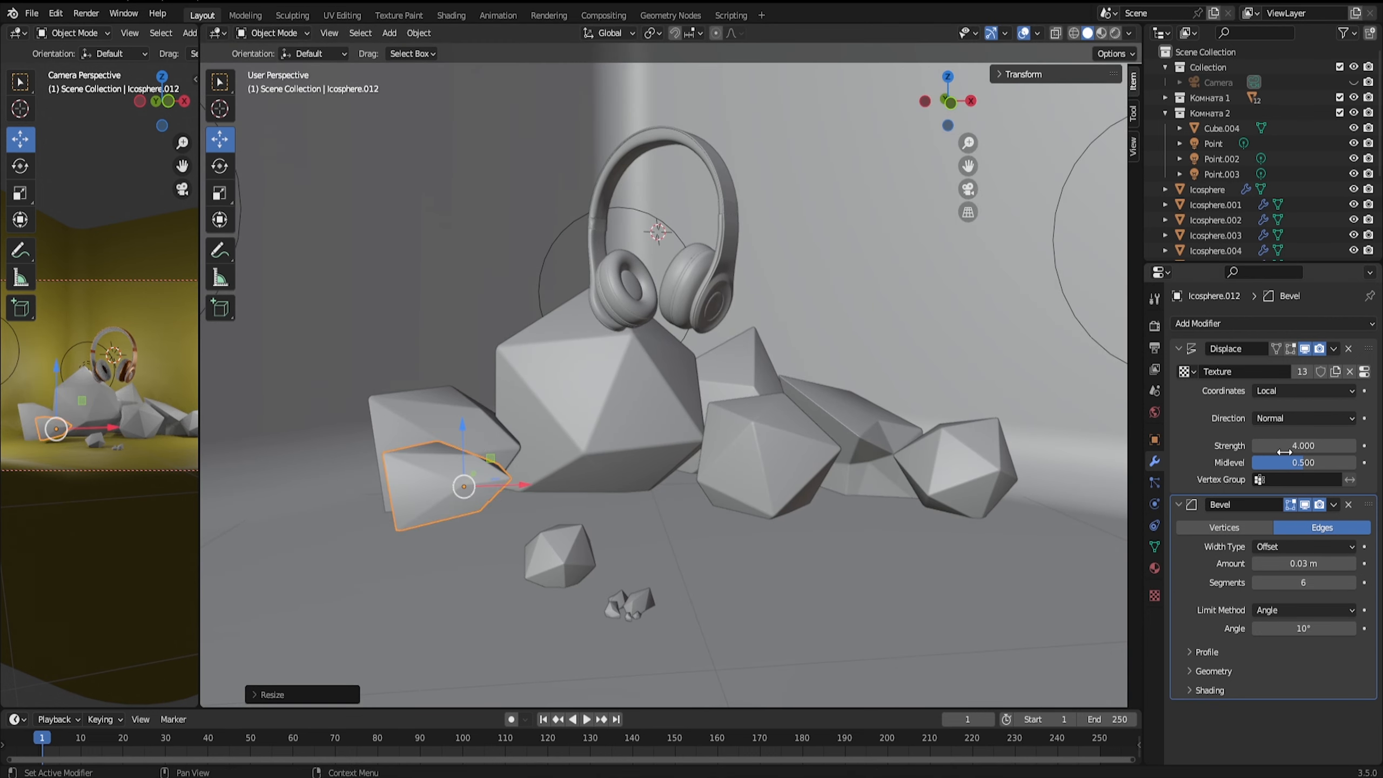
Set the forward copy's Displace strength to 1.8 and stretch it along X into an elongated rock.
key(g)
click(471, 534)
click(399, 520)
key(s)
key(x)
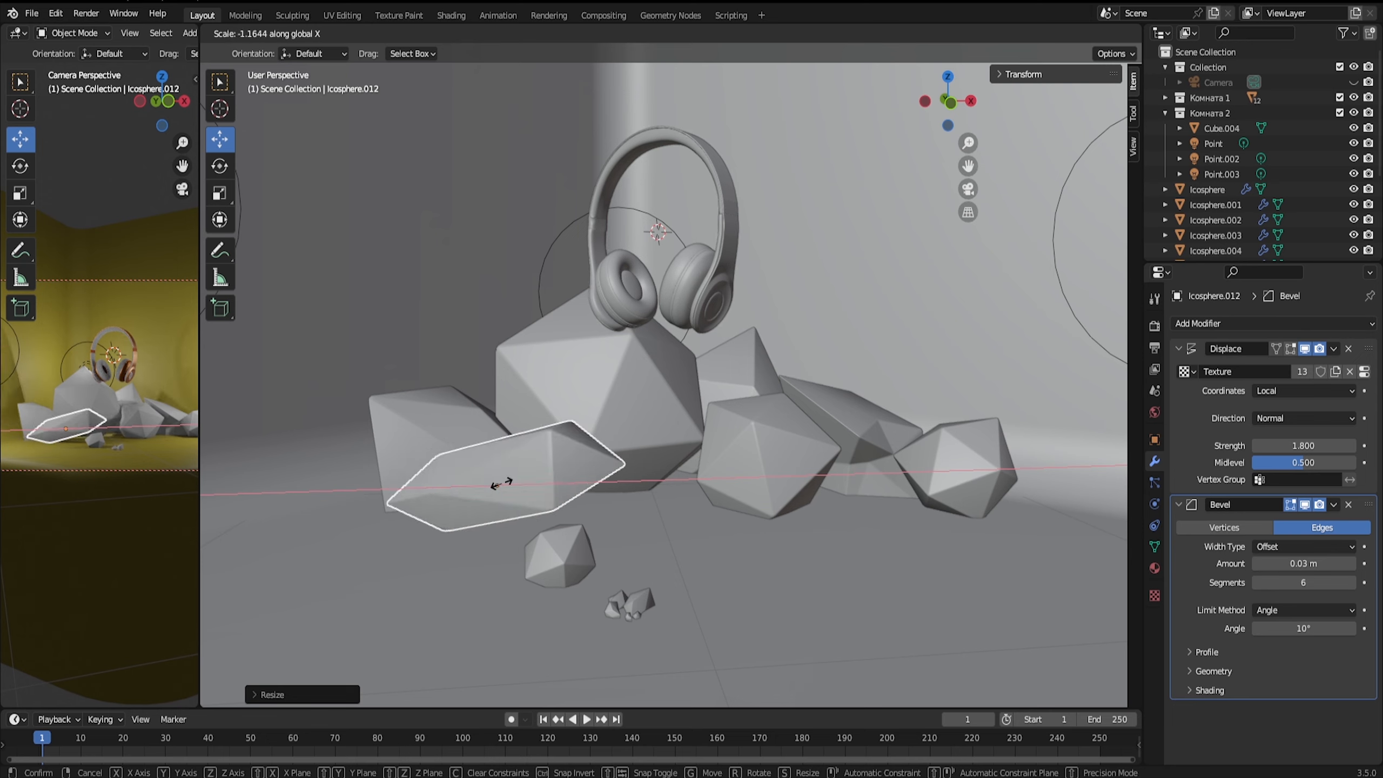
Sink the elongated rock partly into the floor and shift it along Y beside the boulder.
key(KP_1)
key(g)
key(z)
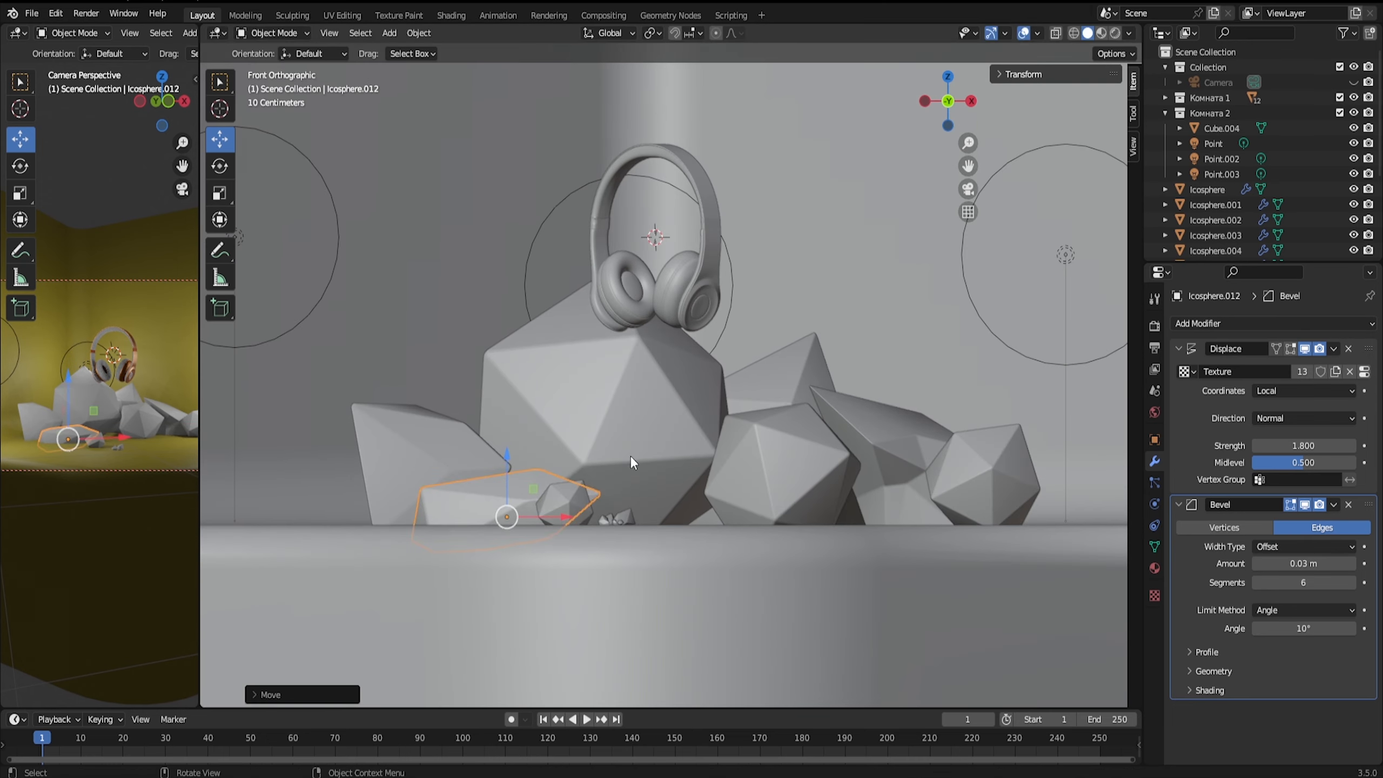
key(g)
key(y)
click(654, 474)
Create a copy of the left rock at the far left of the group, rotate it freely and rescale it.
middle_drag(630, 456, 523, 414)
key(KP_1)
key(r)
key(r)
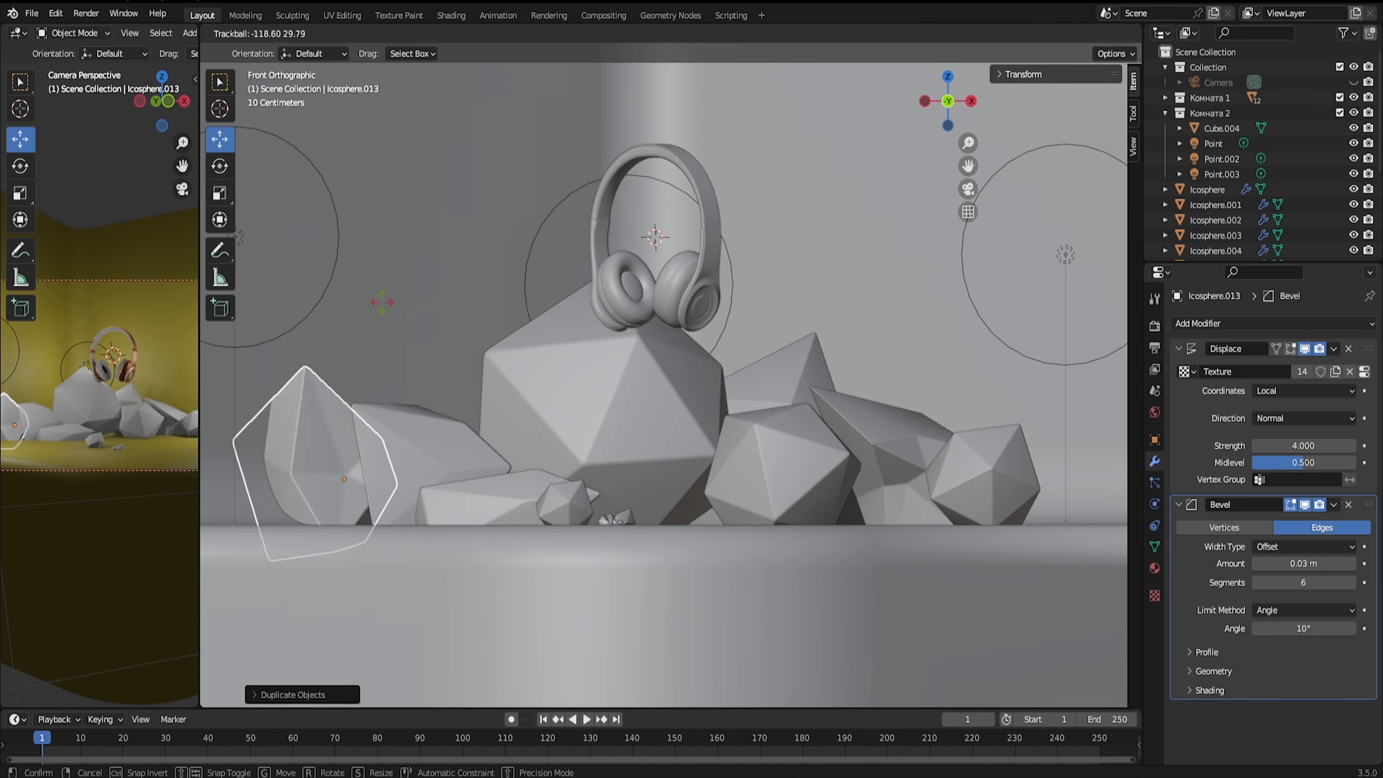
click(423, 479)
shift+middle_drag(424, 479, 622, 485)
key(s)
click(568, 453)
Lower the far-left rock into the floor and shift it along Y next to its neighbour.
key(g)
key(z)
click(569, 466)
click(948, 77)
key(g)
key(y)
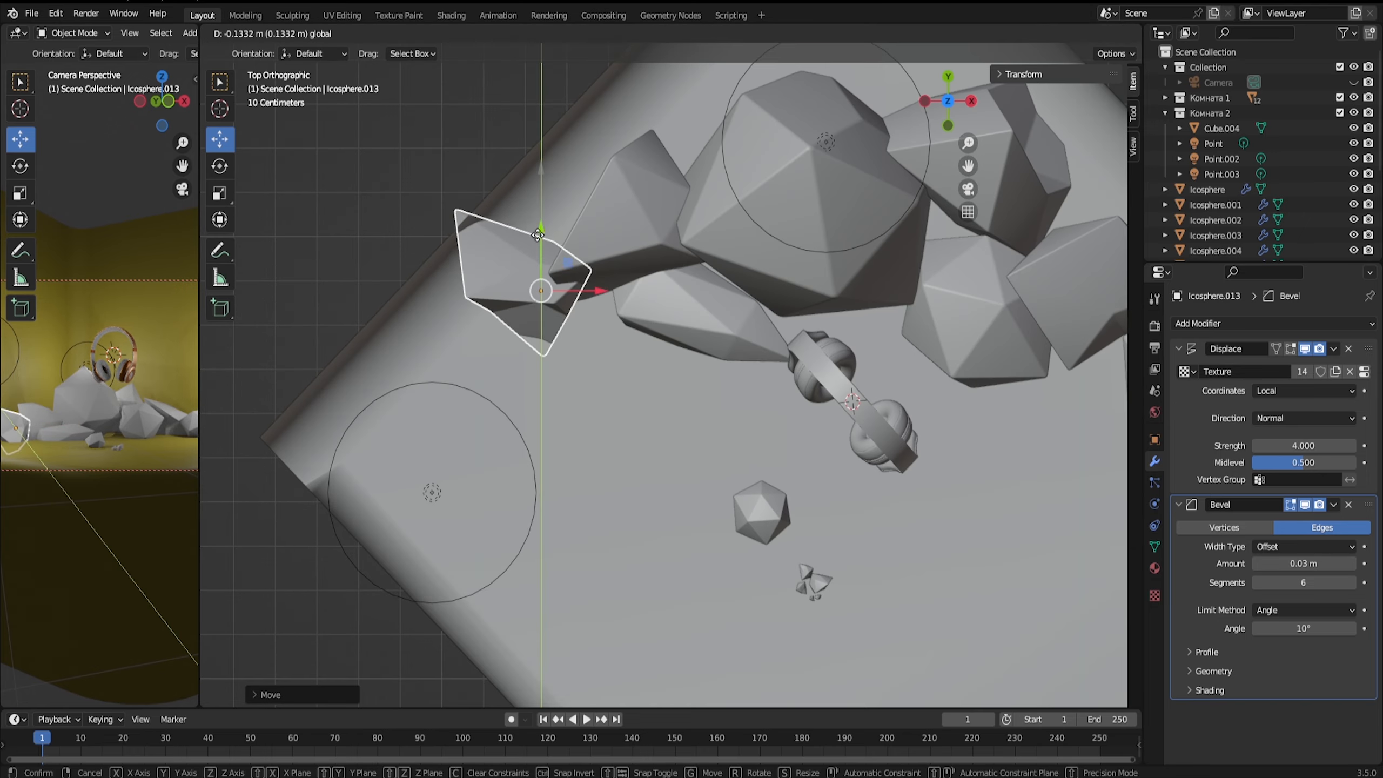
click(577, 262)
Duplicate the far-left rock in place.
click(949, 125)
middle_drag(678, 468, 571, 272)
click(597, 311)
click(435, 169)
key(shift+d)
right_click(435, 169)
click(946, 120)
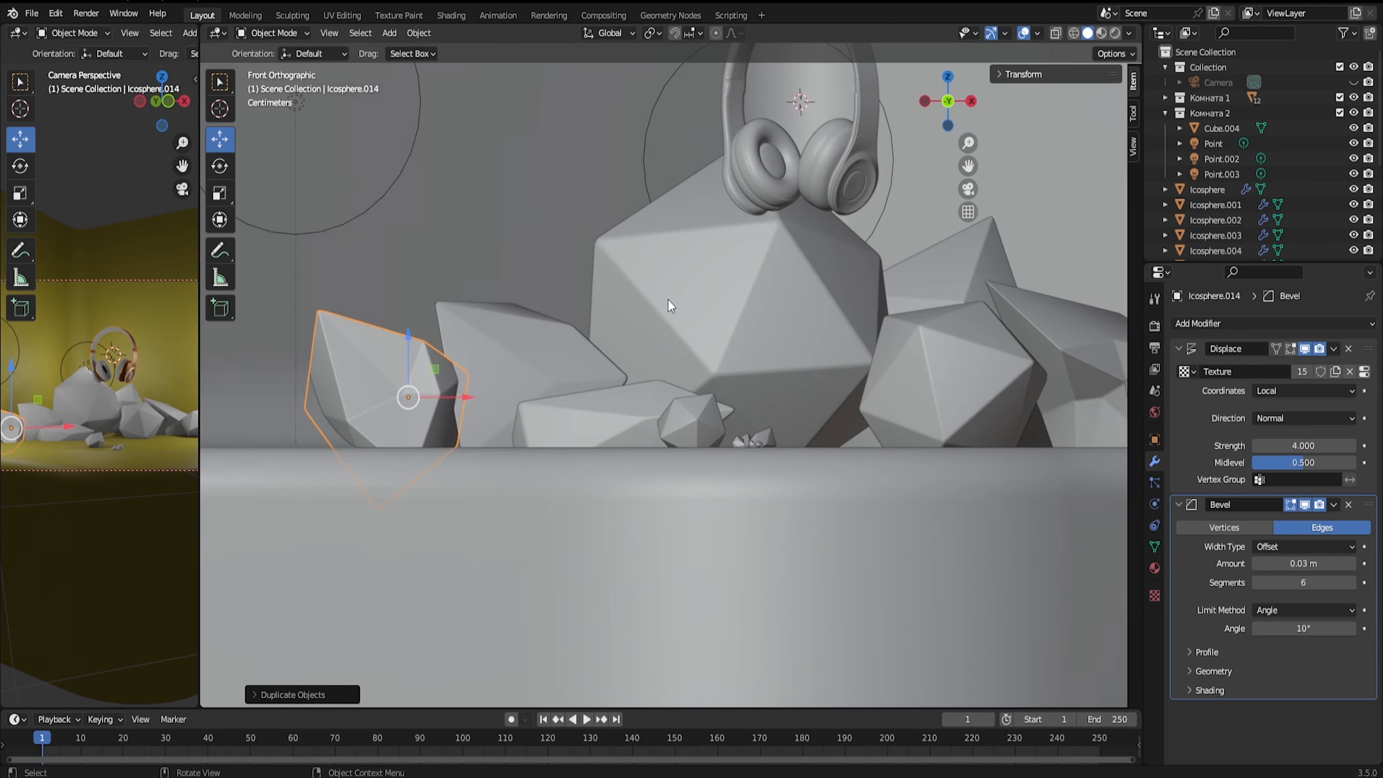
Place a shrunken copy of the far-left rock beside the round pebble and lower it onto the floor.
click(641, 494)
key(KP_7)
key(g)
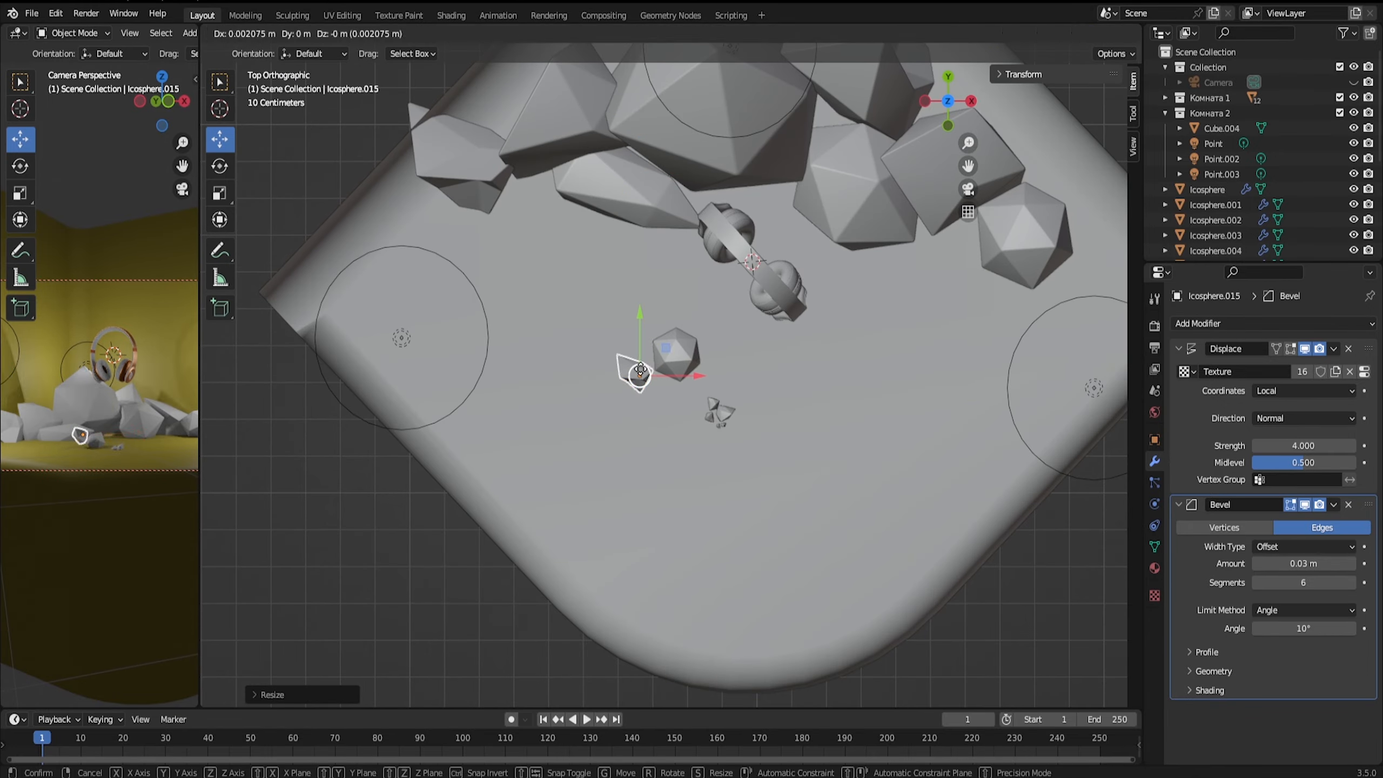
drag(641, 369, 651, 372)
click(948, 124)
middle_drag(750, 231, 745, 256)
drag(649, 457, 648, 472)
Widen the camera viewport and delete one of the two overlapping far-left rocks.
middle_drag(626, 381, 612, 430)
drag(200, 137, 354, 138)
click(591, 401)
key(KP_1)
key(r)
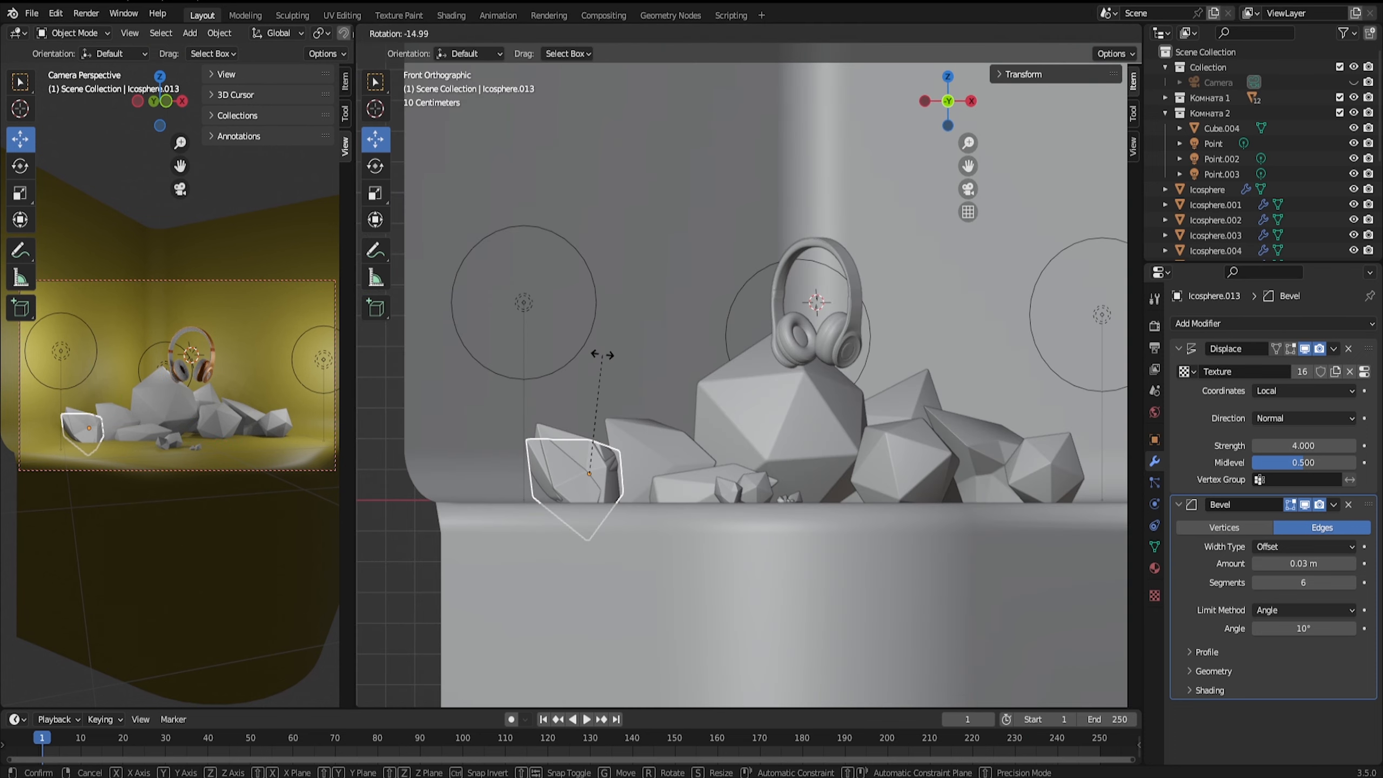
click(602, 355)
key(Delete)
Rotate the remaining far-left rock so its point faces up and move it beside the elongated rock.
click(566, 458)
key(r)
click(569, 444)
key(KP_7)
drag(583, 193, 600, 237)
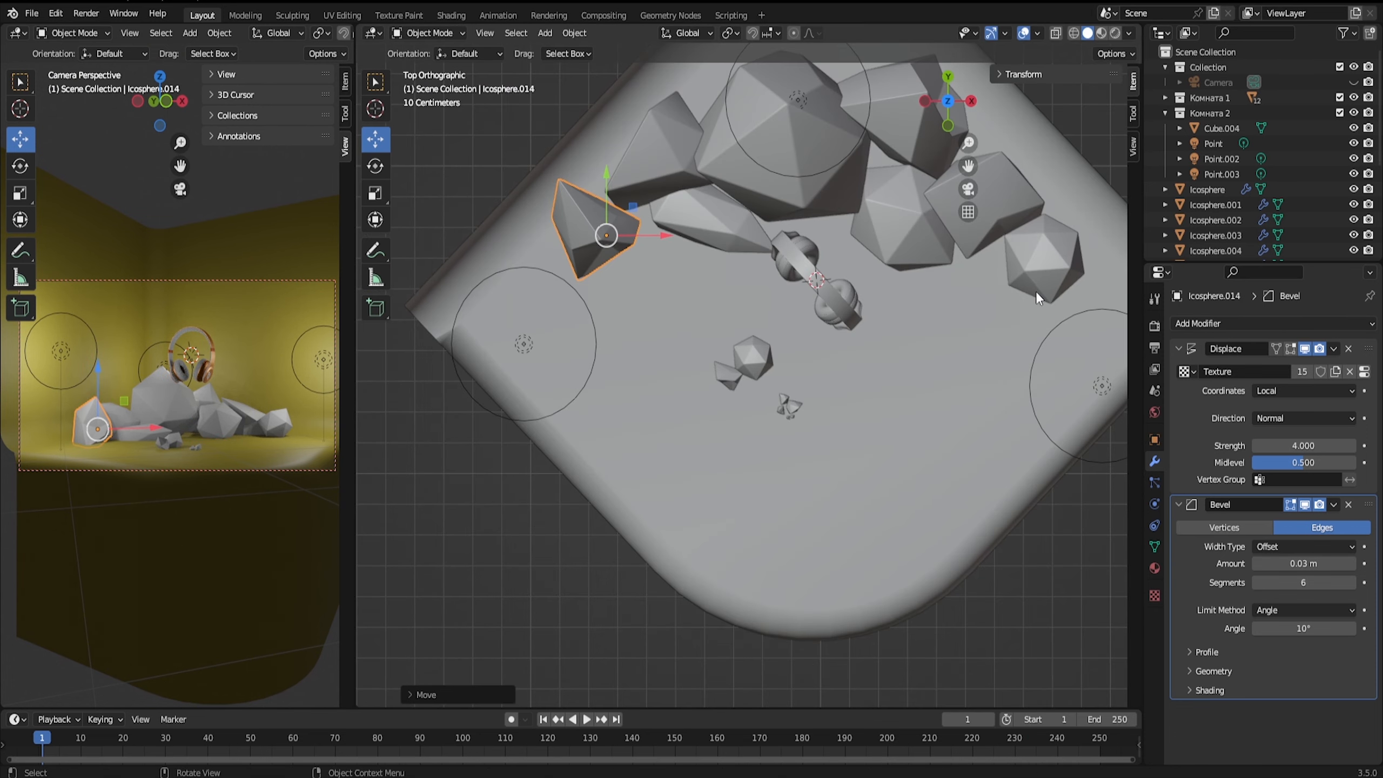
Place a smaller copy of the rightmost rock at the far-left end of the group with Displace strength 2.
key(ctrl+z)
key(ctrl+z)
key(ctrl+z)
key(ctrl+z)
click(948, 125)
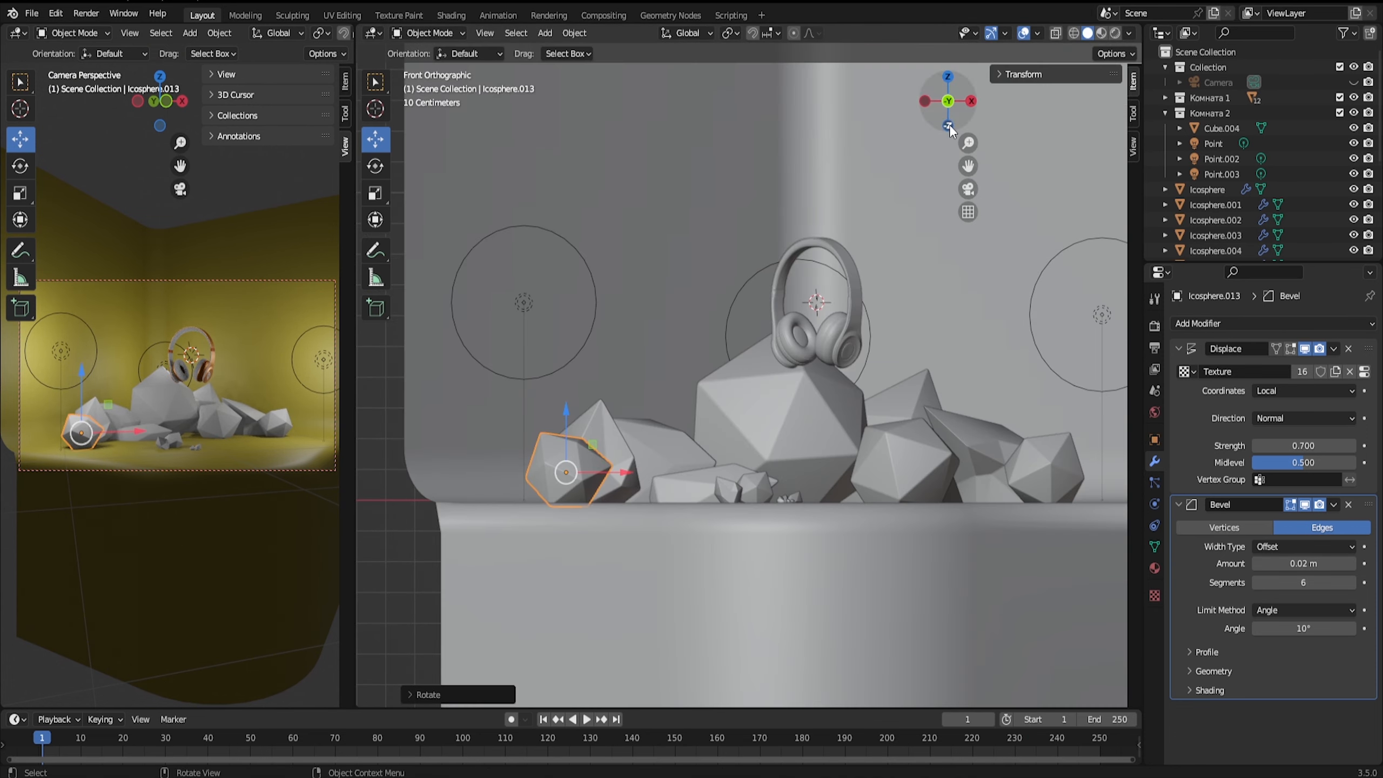
drag(630, 461, 599, 458)
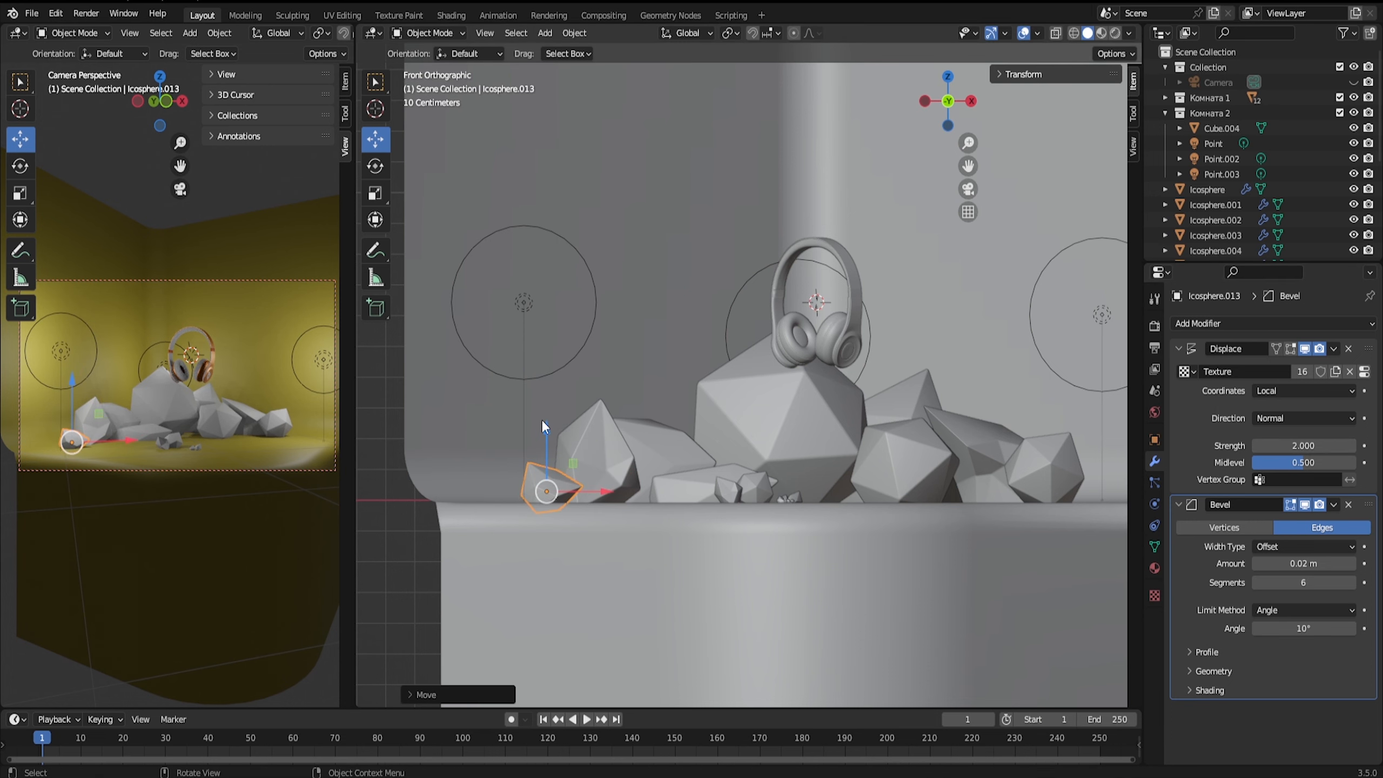
Duplicate the front rock right of the boulder, shrink the copy strongly and rotate it freely.
middle_drag(800, 436, 846, 517)
scroll(846, 517, up, 1)
click(948, 117)
click(958, 490)
key(shift+d)
click(880, 499)
key(s)
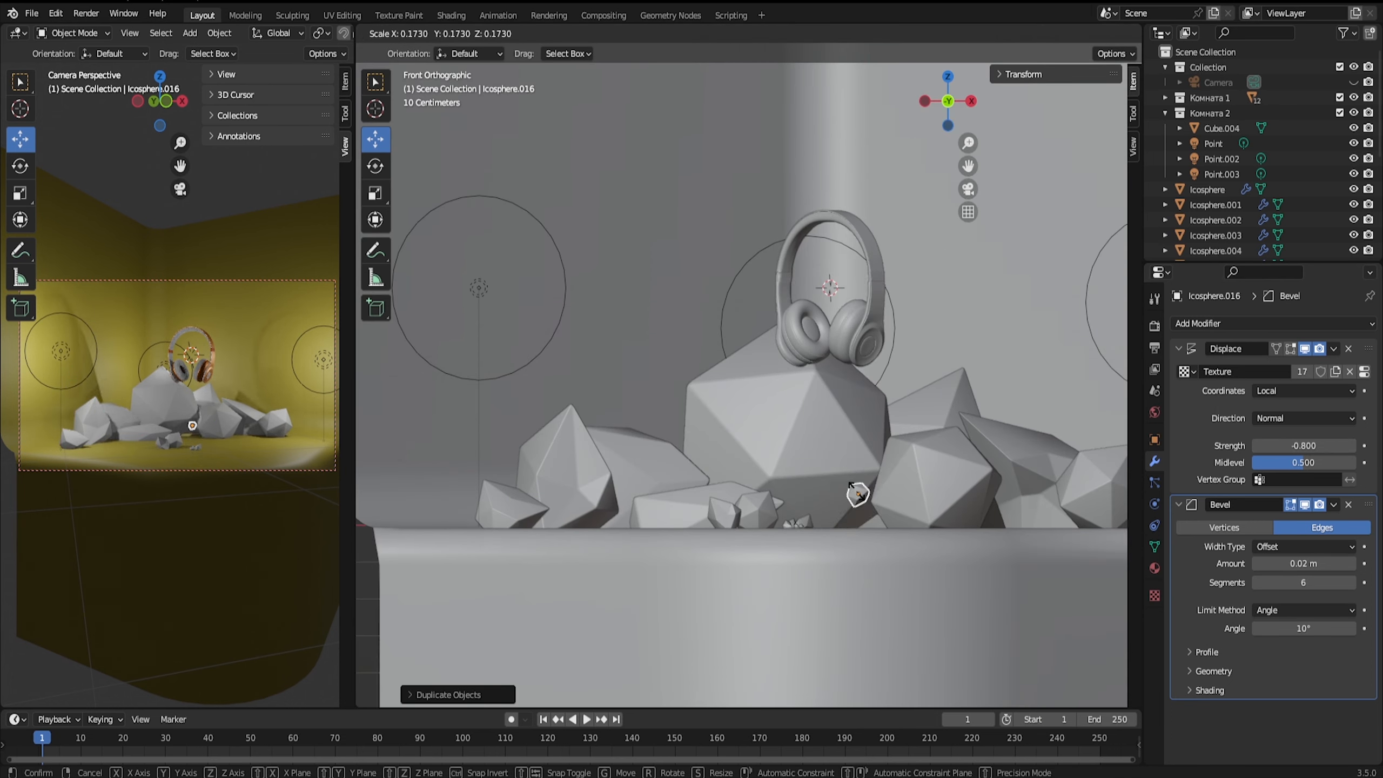
key(r)
key(r)
Lower the small copy onto the floor in the gap between the boulder and the front rock.
key(g)
click(817, 578)
click(948, 76)
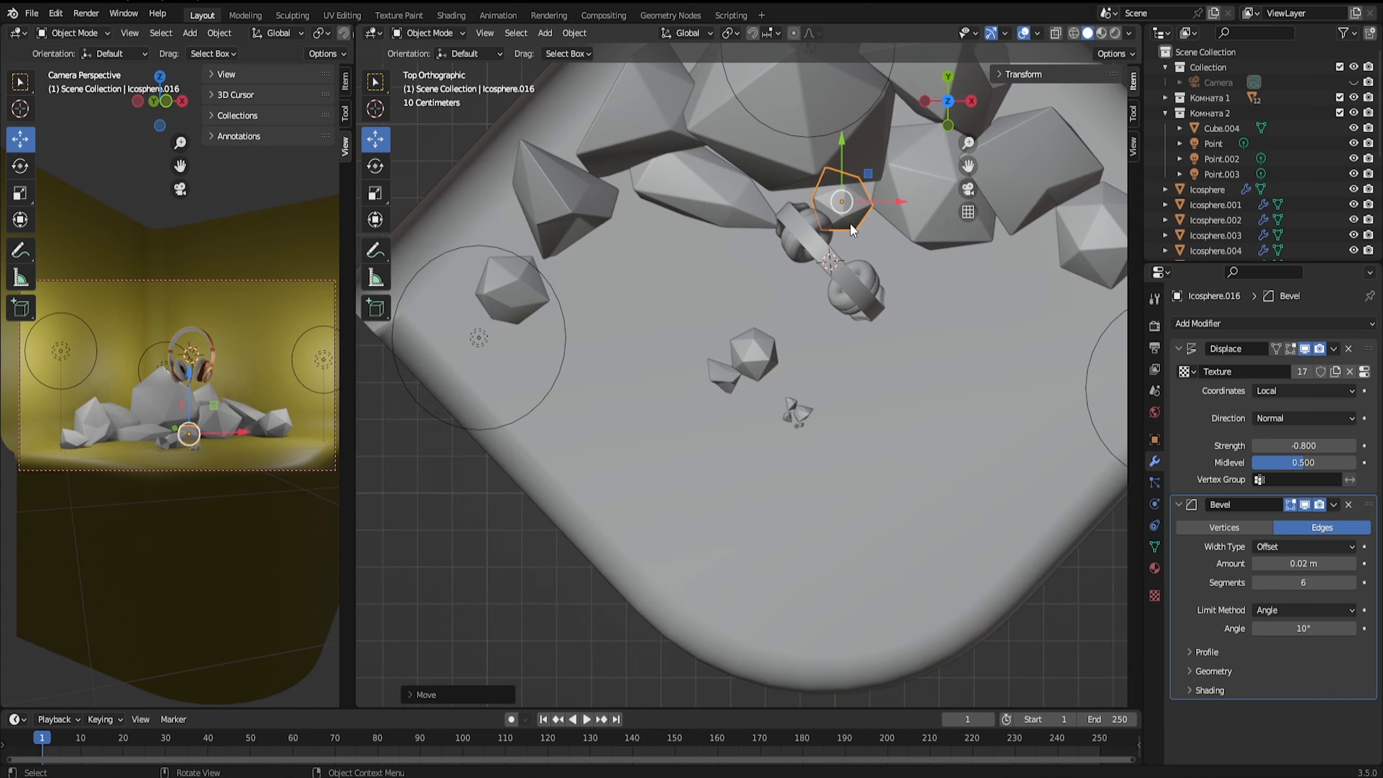
click(949, 126)
middle_drag(801, 466, 806, 528)
scroll(806, 527, down, 3)
scroll(806, 527, up, 4)
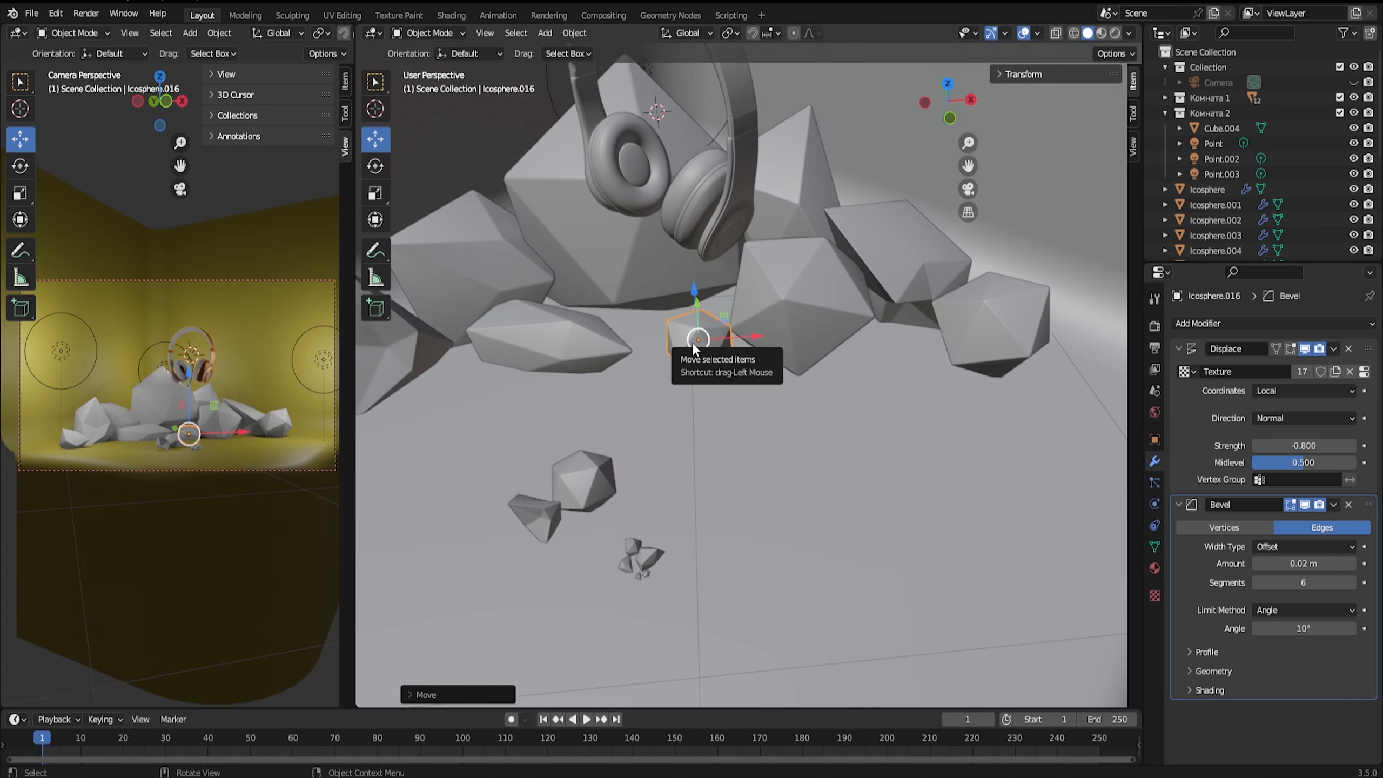
click(949, 119)
Collapse the Комната 2 collection in the outliner and select the tiny stones in front of the group.
scroll(822, 469, down, 5)
middle_drag(817, 337, 871, 474)
click(1209, 190)
click(1166, 113)
scroll(717, 517, up, 5)
shift+middle_drag(717, 517, 773, 348)
click(802, 524)
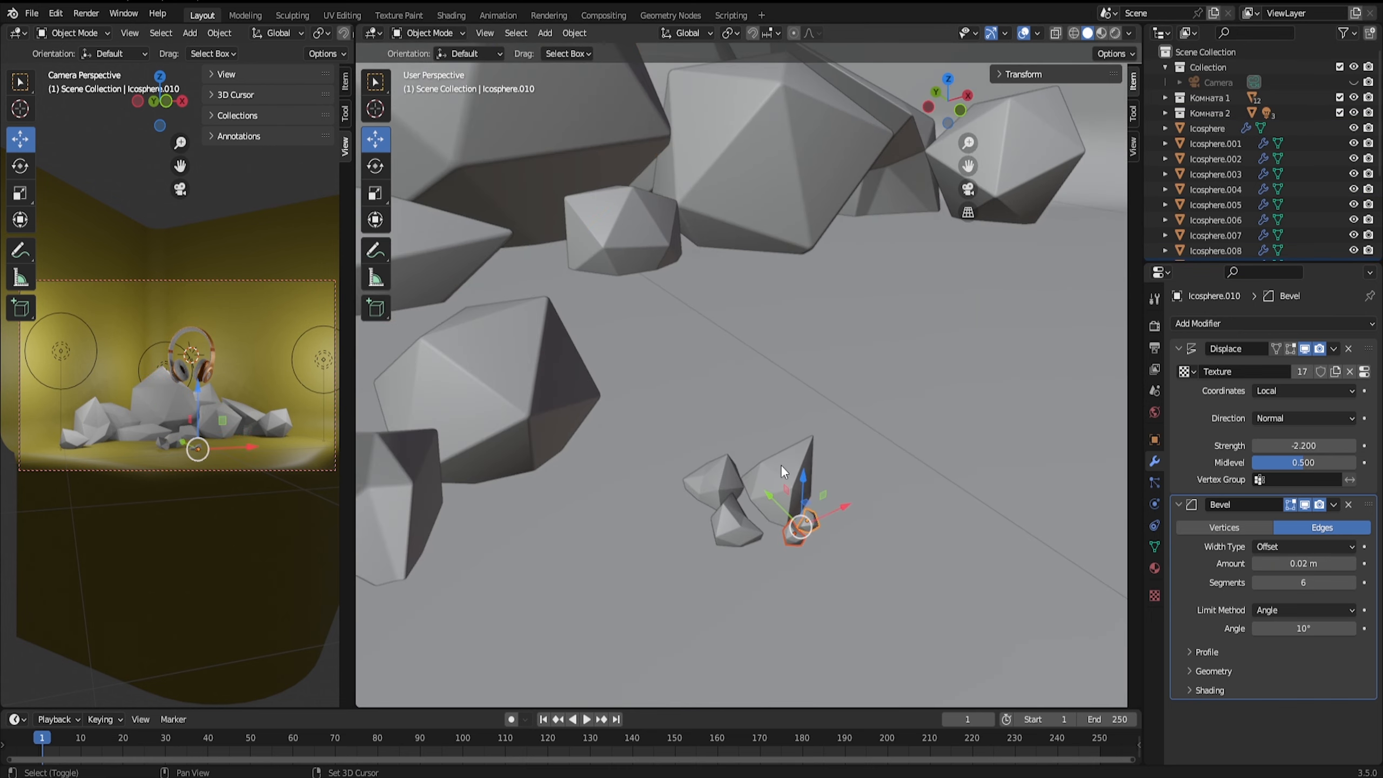
shift+click(780, 465)
Add the remaining rocks to the selection and move them all into the Комната 2 collection.
scroll(746, 463, down, 2)
shift+click(571, 381)
shift+click(697, 246)
middle_drag(965, 288, 904, 348)
shift+click(715, 231)
shift+click(797, 322)
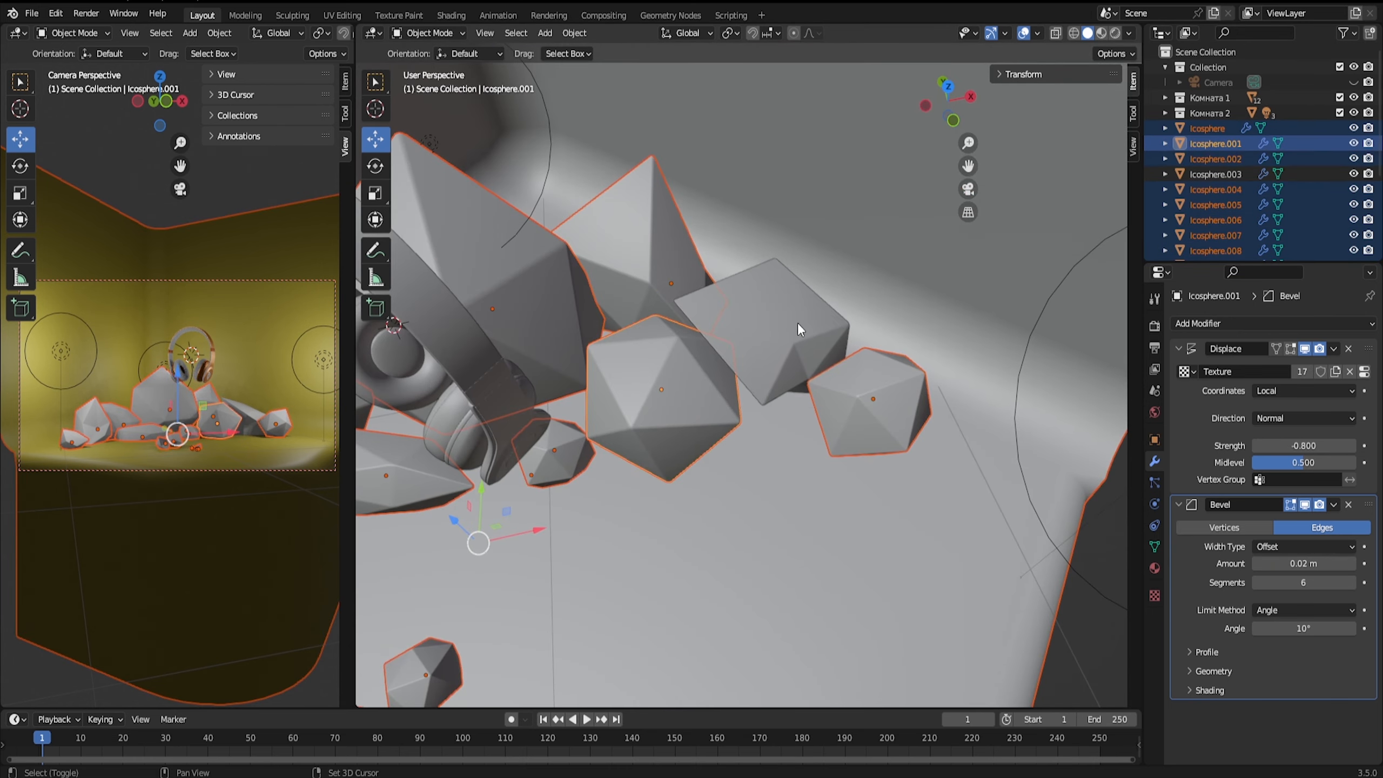
middle_drag(798, 322, 854, 273)
scroll(854, 420, down, 2)
key(m)
click(855, 420)
scroll(866, 353, down, 4)
middle_drag(867, 353, 815, 399)
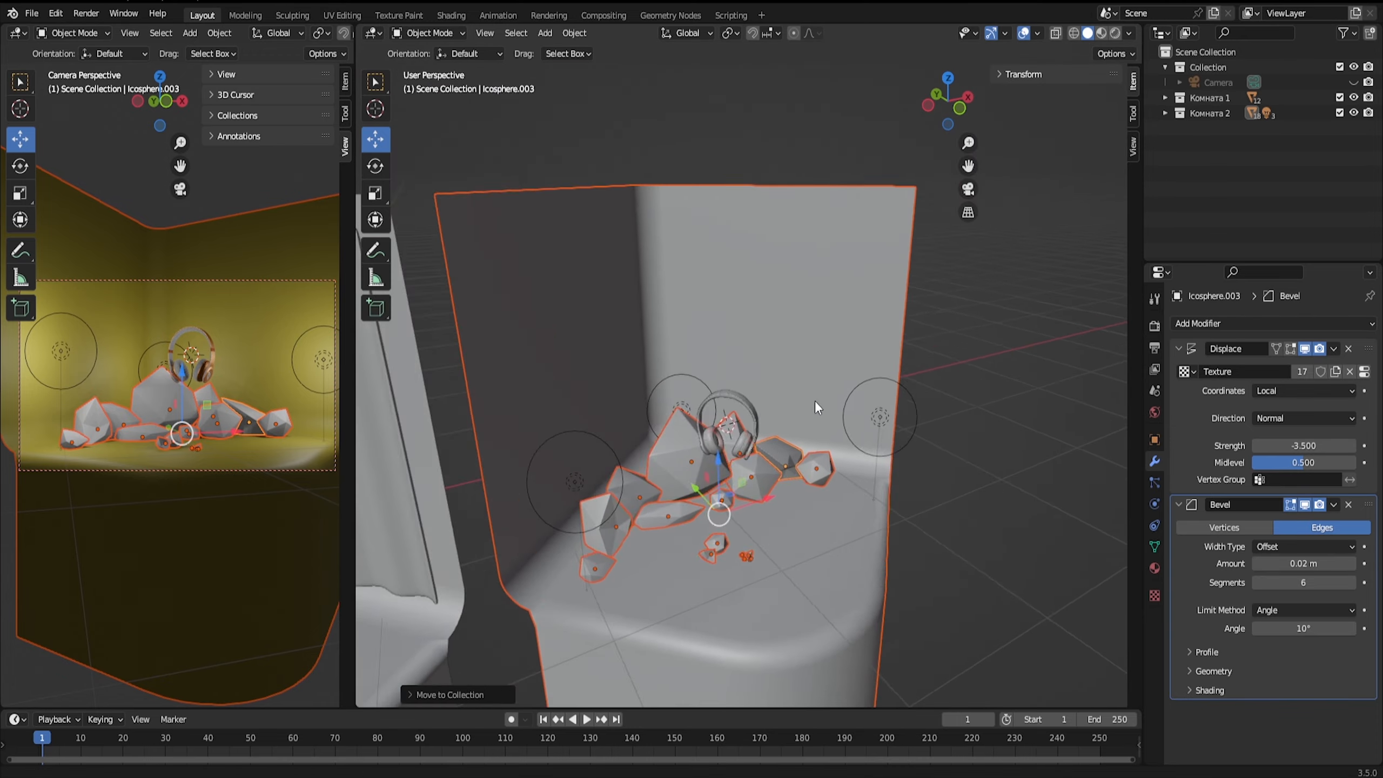
Change the room material's base color to a dark blue with hue 0.666357 and give the room its own material copy.
scroll(785, 465, up, 6)
middle_drag(785, 465, 890, 246)
scroll(890, 246, down, 4)
scroll(820, 318, down, 5)
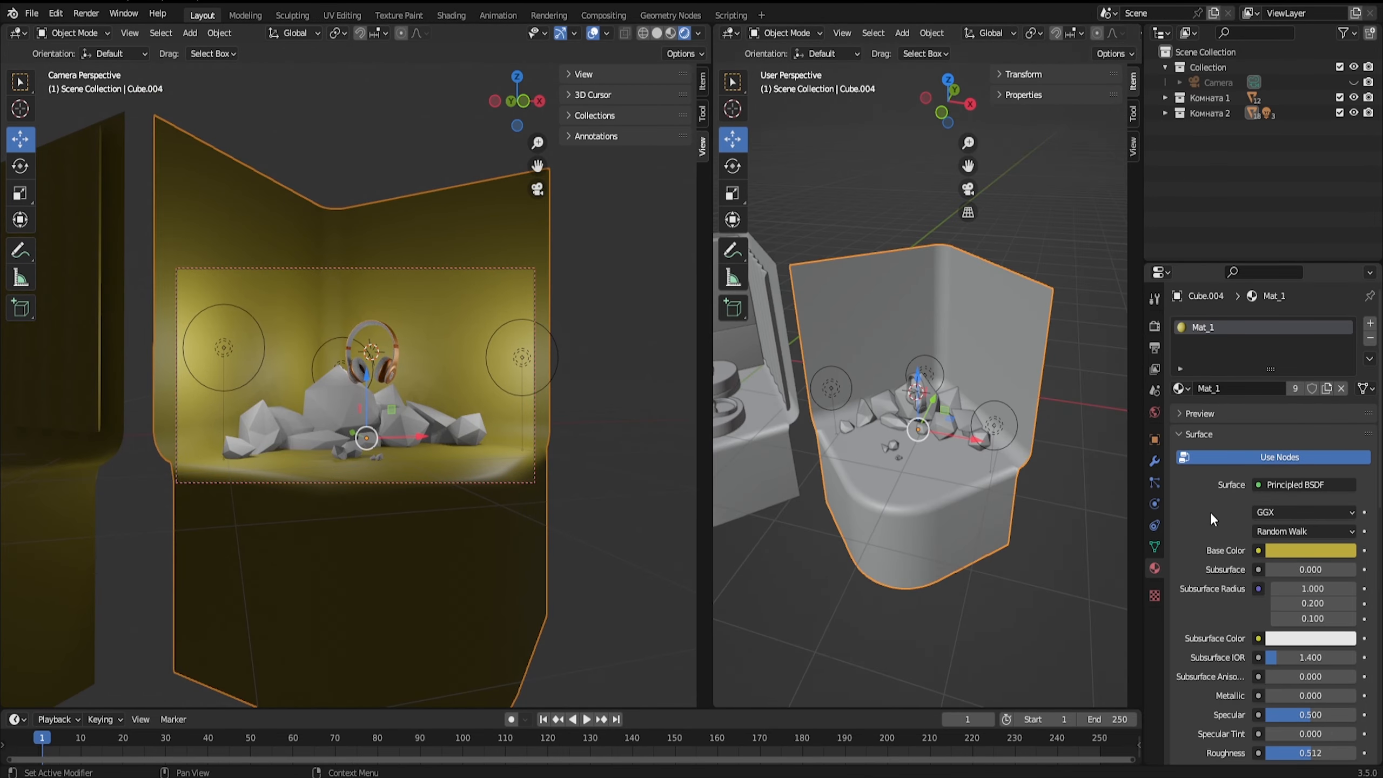
click(1309, 550)
click(1315, 389)
mouse_move(1345, 364)
mouse_down()
mouse_move(1345, 417)
mouse_move(1298, 350)
mouse_up()
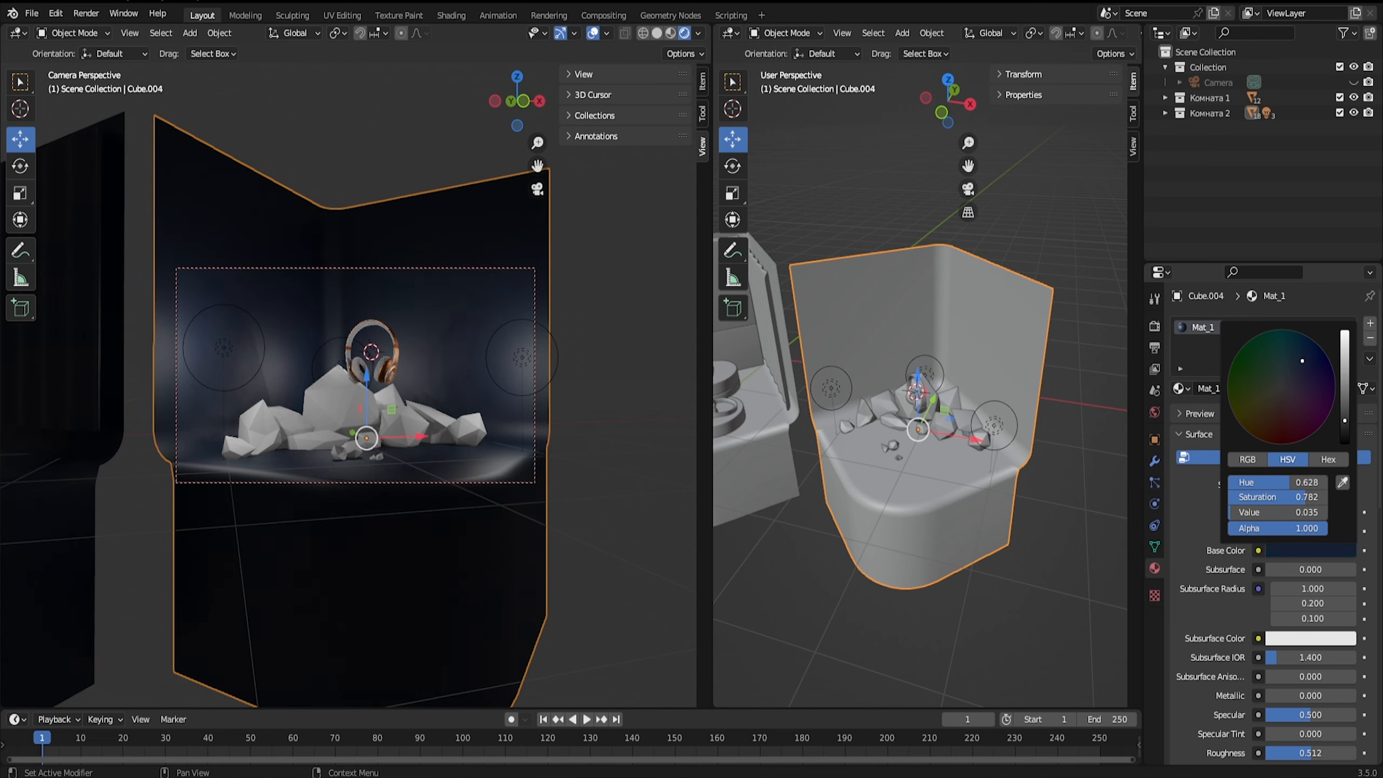
text(0.666357)
key(Return)
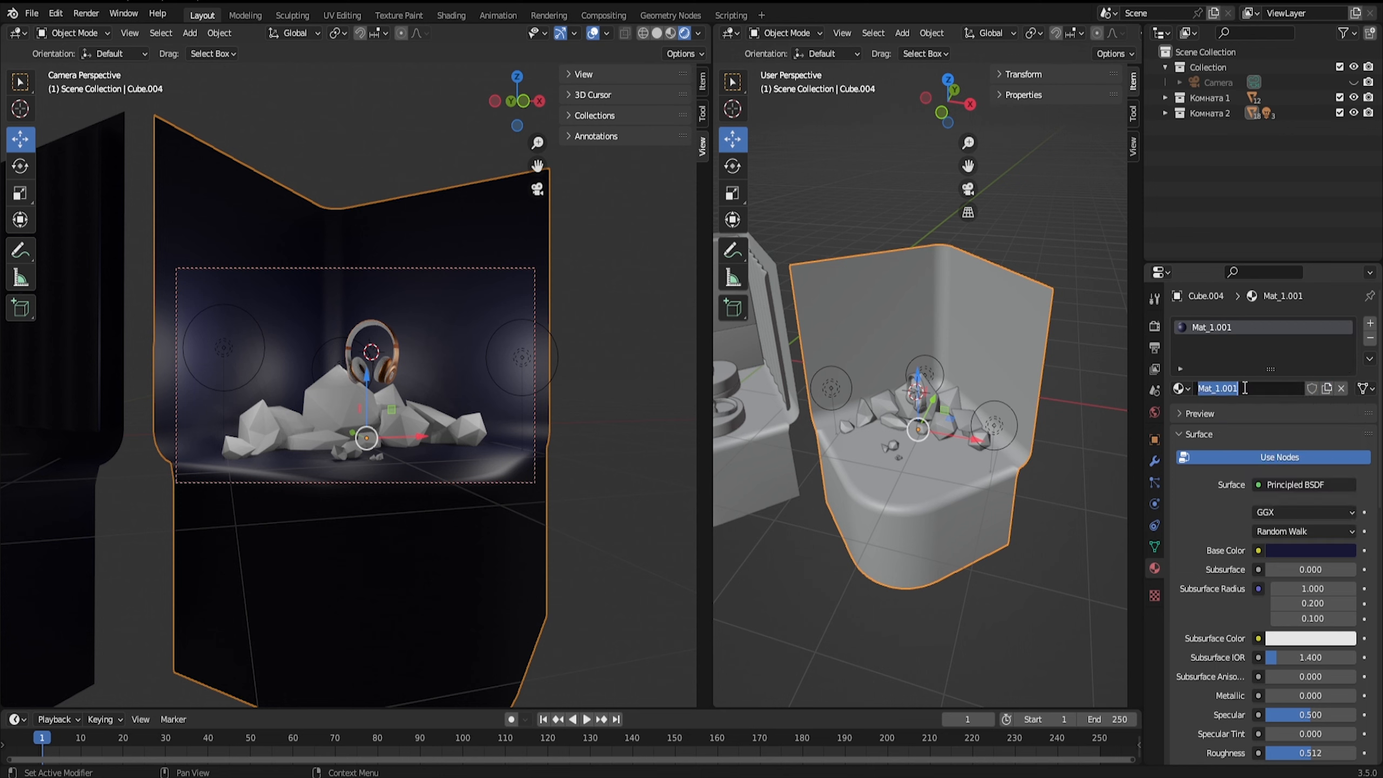
click(1181, 389)
double_click(1245, 388)
Add the tiny front stones and all the large rocks to the room selection.
scroll(873, 459, up, 8)
shift+middle_drag(797, 559, 868, 163)
shift+click(796, 535)
shift+click(773, 515)
shift+middle_drag(784, 490, 996, 523)
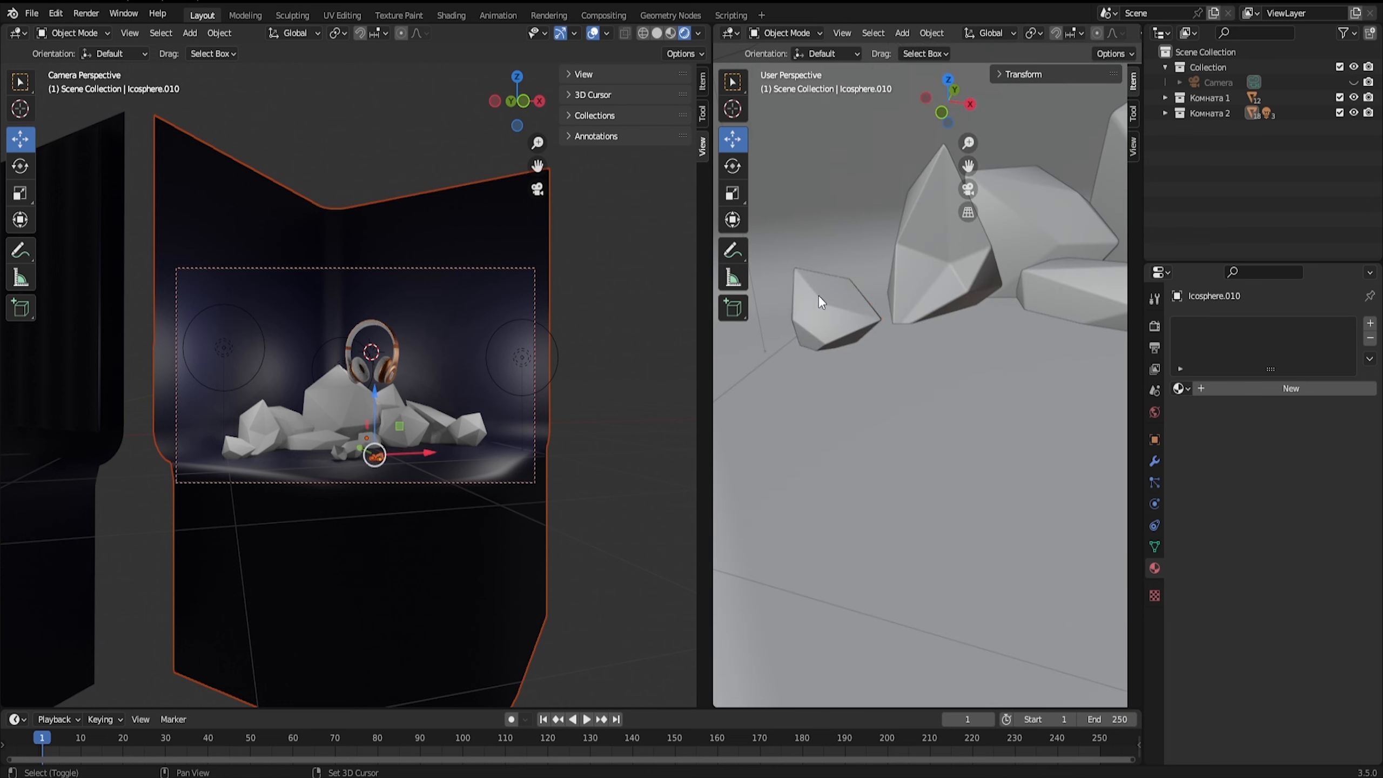
shift+click(818, 297)
shift+middle_drag(1056, 261, 798, 283)
shift+click(936, 299)
shift+click(961, 322)
shift+middle_drag(1084, 322, 812, 344)
shift+click(893, 343)
shift+middle_drag(1035, 403, 920, 353)
shift+click(978, 373)
Assign Mat_1.002 to the active rock and link that material to all the selected rocks.
scroll(975, 372, down, 7)
click(1181, 389)
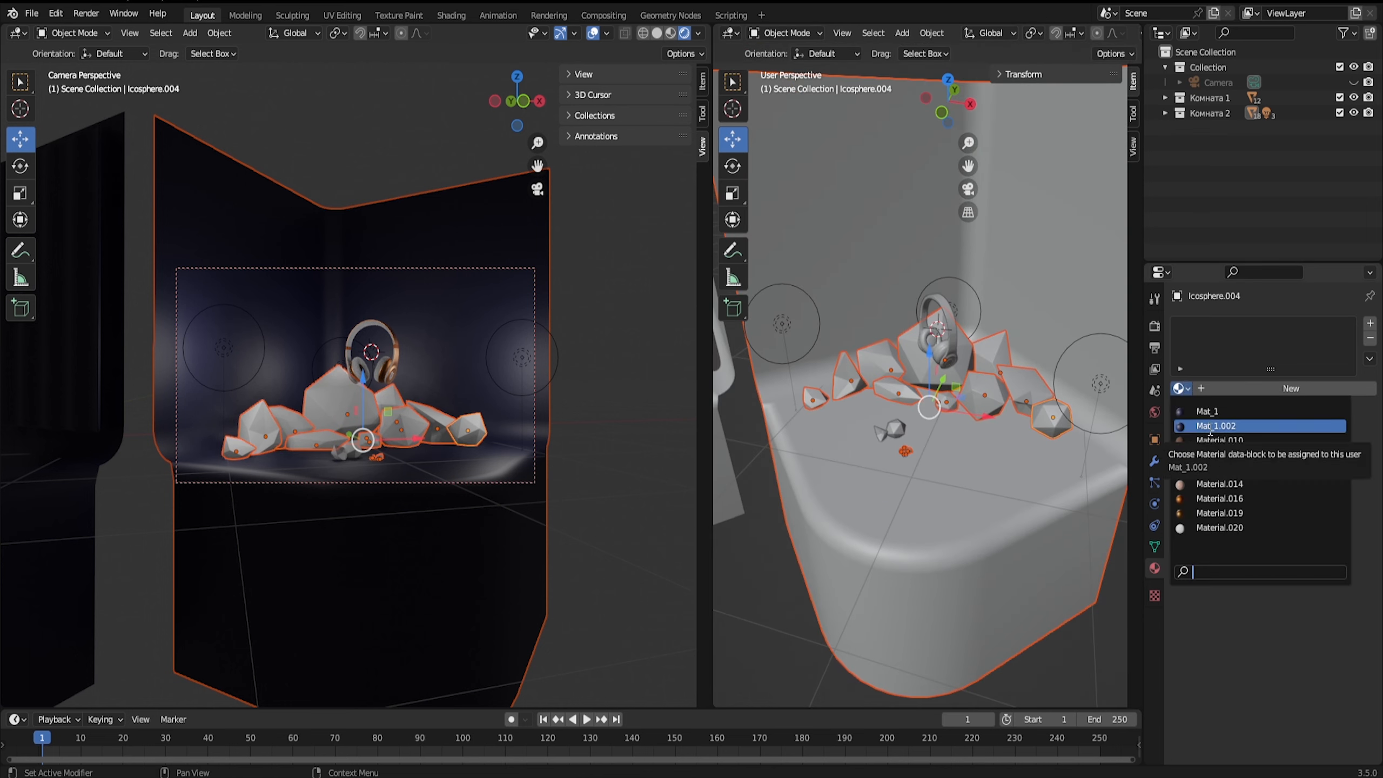
click(1214, 426)
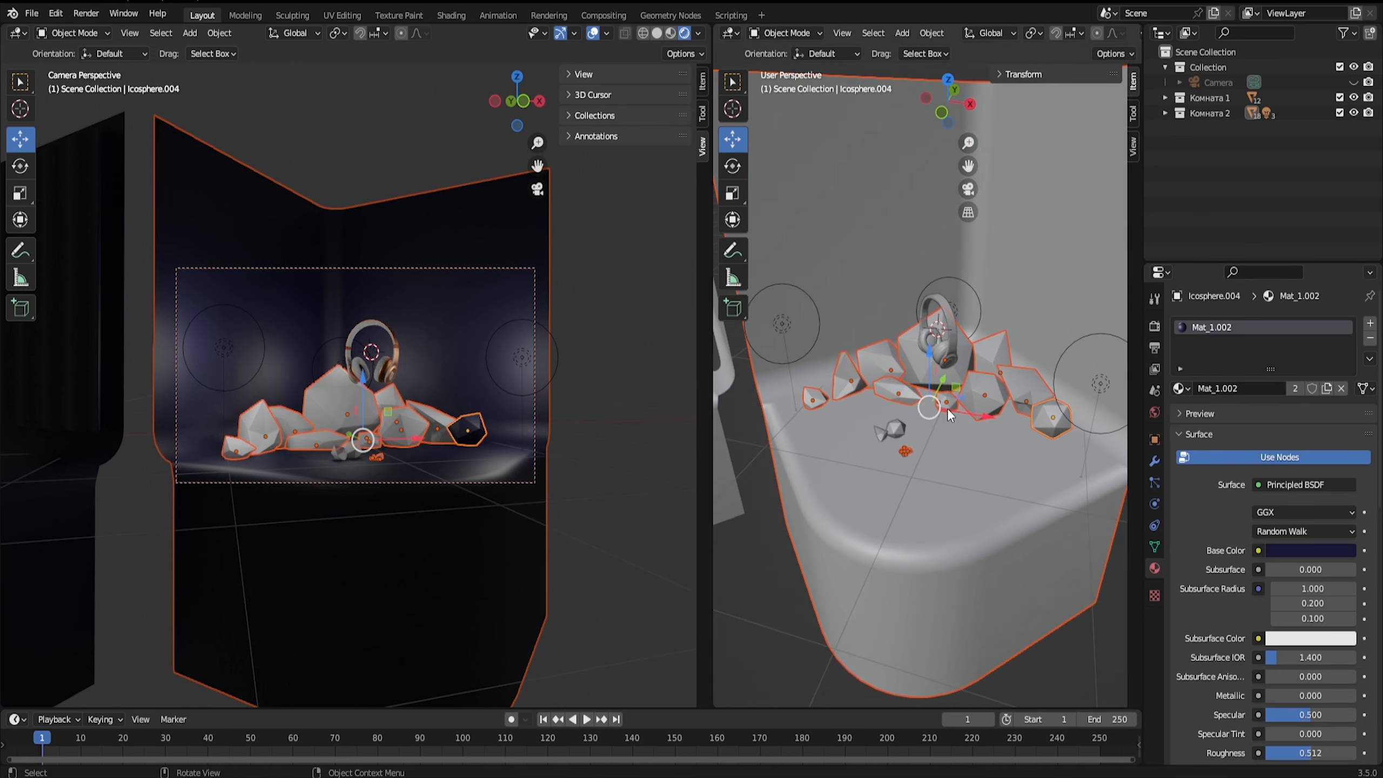
middle_drag(946, 408, 977, 404)
key(ctrl+l)
click(828, 435)
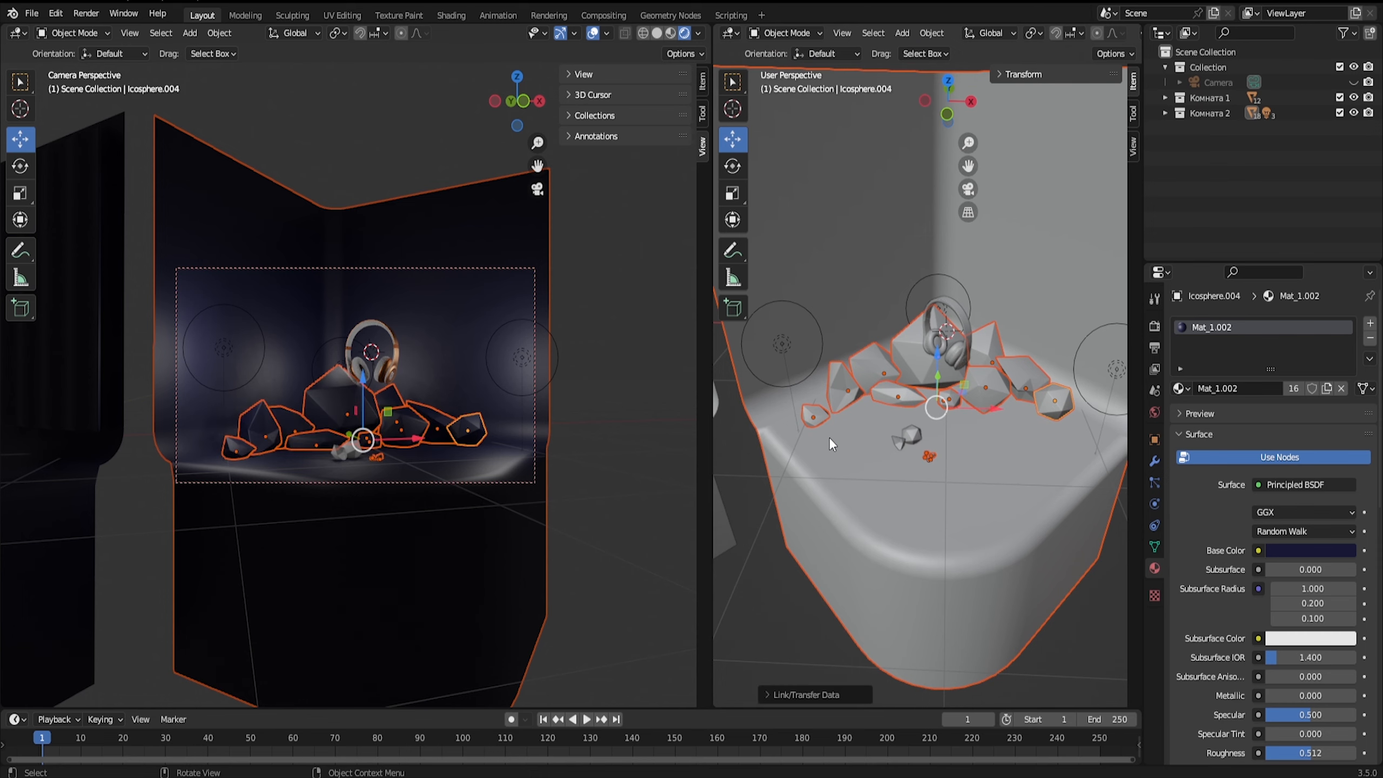
Select the two remaining small stones in front of the rocks and give both the Mat_1.002 material.
scroll(855, 474, up, 5)
click(890, 518)
shift+click(872, 532)
scroll(893, 534, up, 5)
shift+middle_drag(925, 676, 933, 373)
click(1181, 388)
click(1215, 431)
key(ctrl+l)
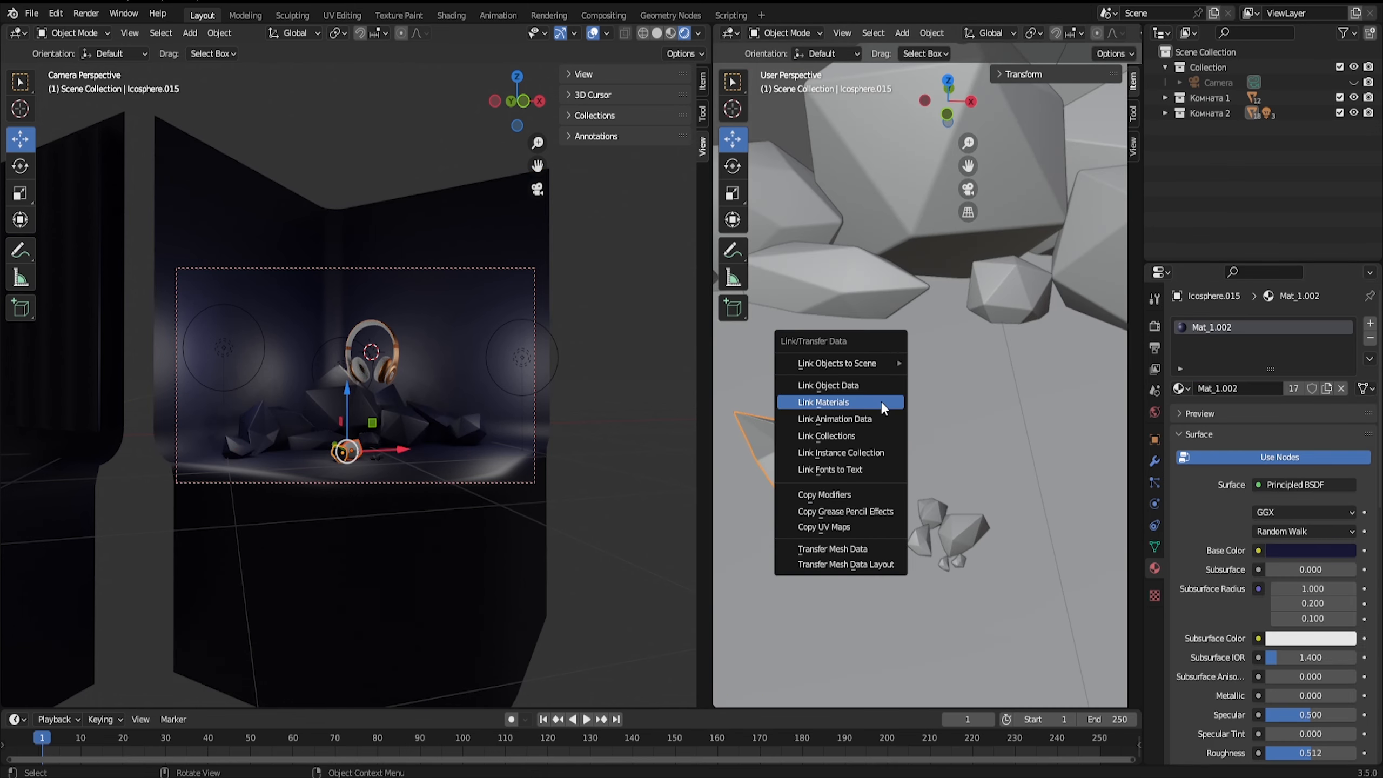
click(881, 401)
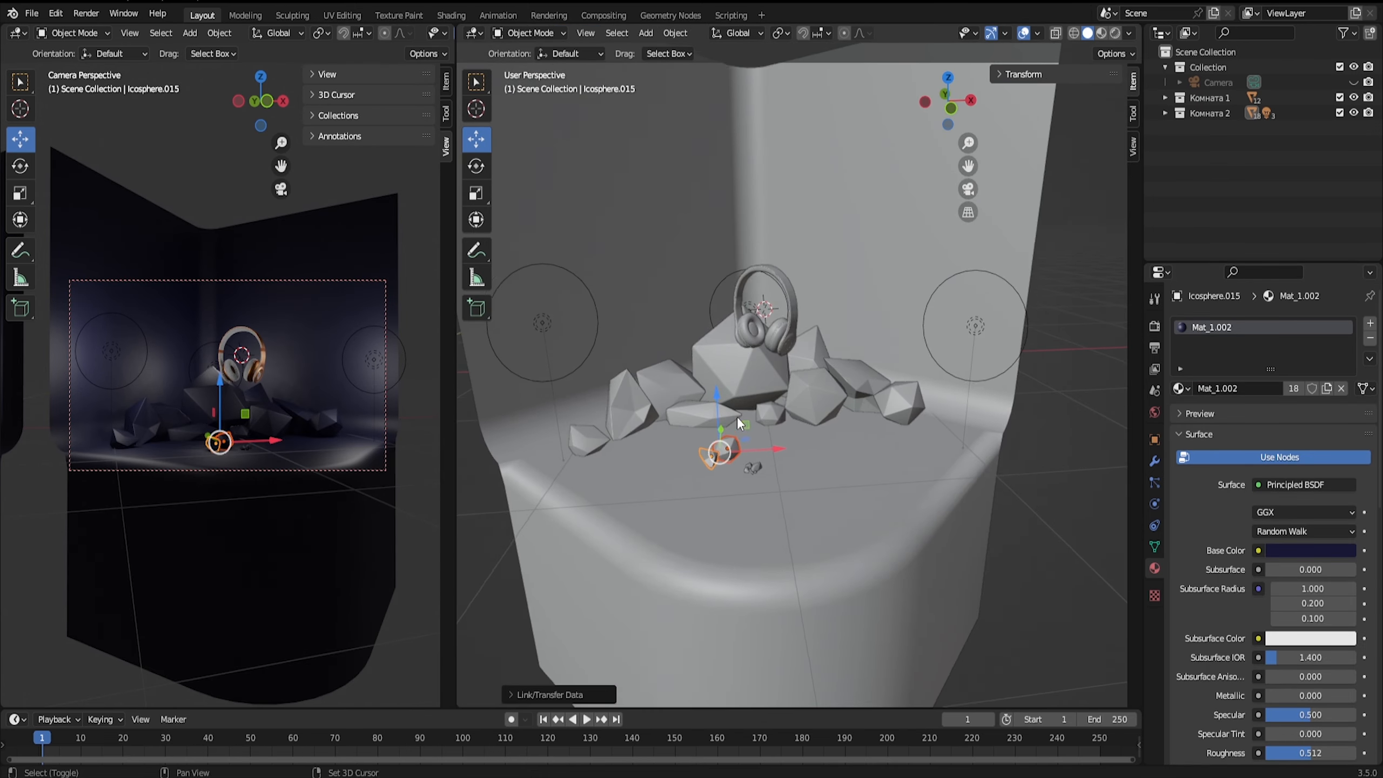
Enlarge the headphones and move them forward, away from the rocks.
scroll(737, 416, up, 2)
mouse_move(736, 416)
middle_down()
mouse_move(785, 438)
mouse_move(714, 462)
mouse_move(725, 432)
middle_up()
click(782, 286)
key(s)
click(806, 273)
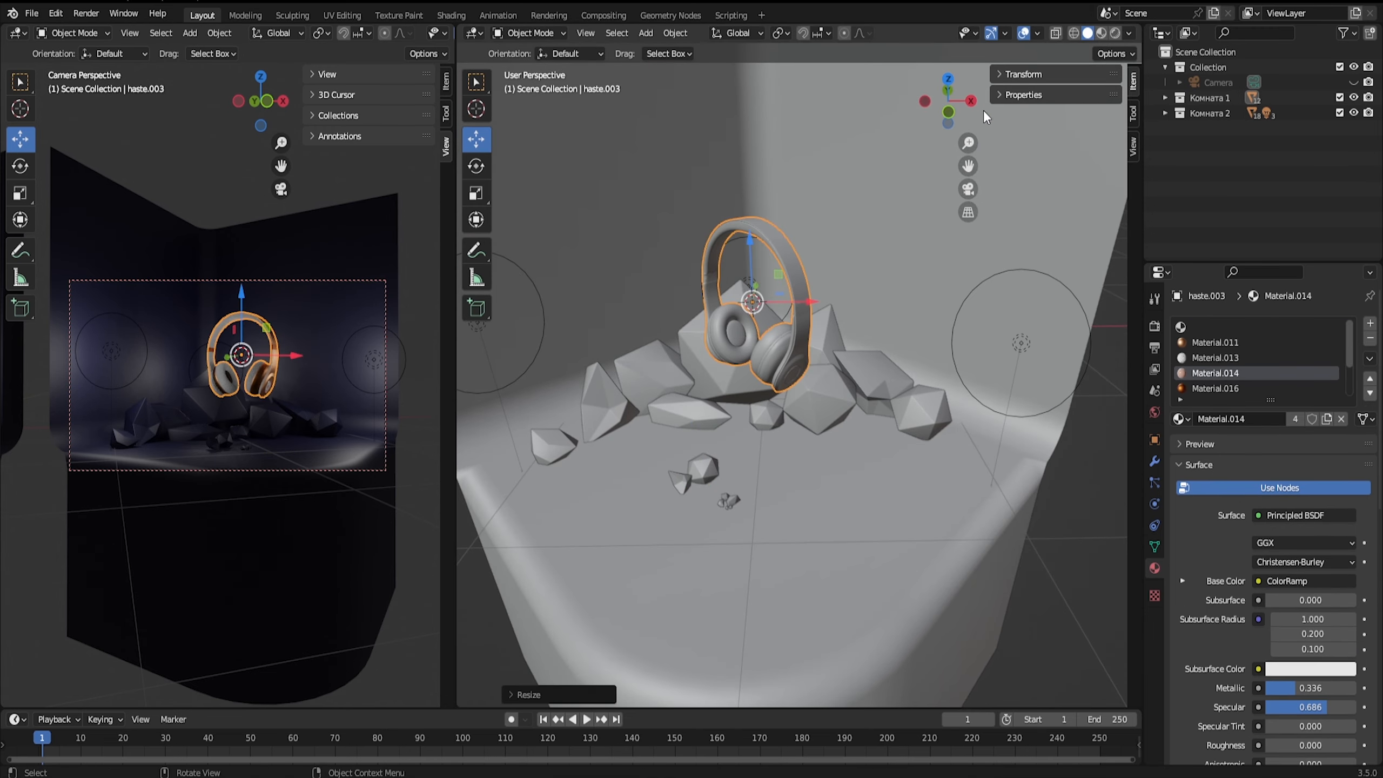
click(948, 79)
drag(760, 403, 766, 435)
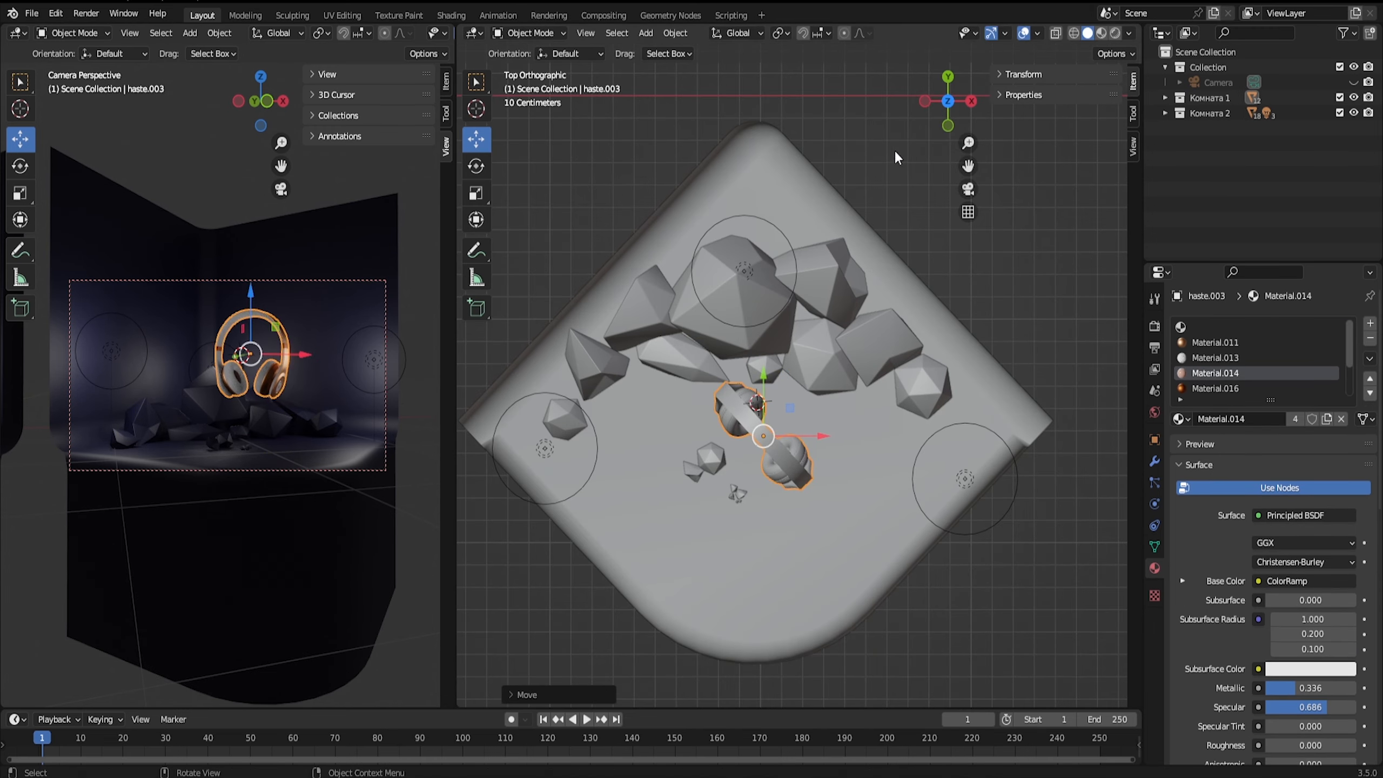
Select the left rocks and the small front stones, finishing with the rightmost rock as the active object.
middle_drag(773, 491, 762, 376)
click(618, 389)
shift+click(580, 416)
shift+click(723, 451)
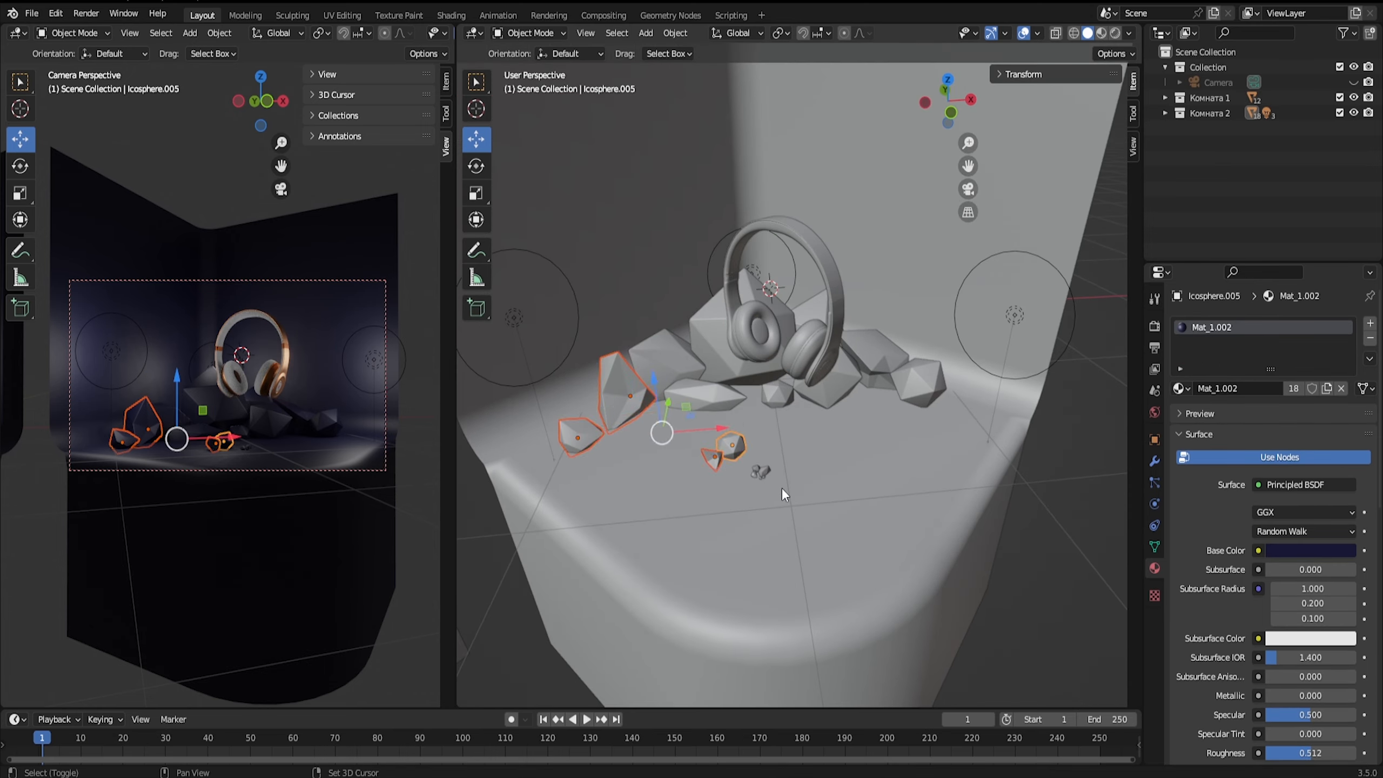
scroll(782, 487, up, 4)
shift+click(713, 594)
middle_drag(817, 436, 767, 411)
shift+click(994, 359)
Set the rock material's metallic to 0.071 and roughness to 0.291 while judging it in an enlarged camera view.
scroll(994, 359, down, 3)
scroll(1242, 621, down, 6)
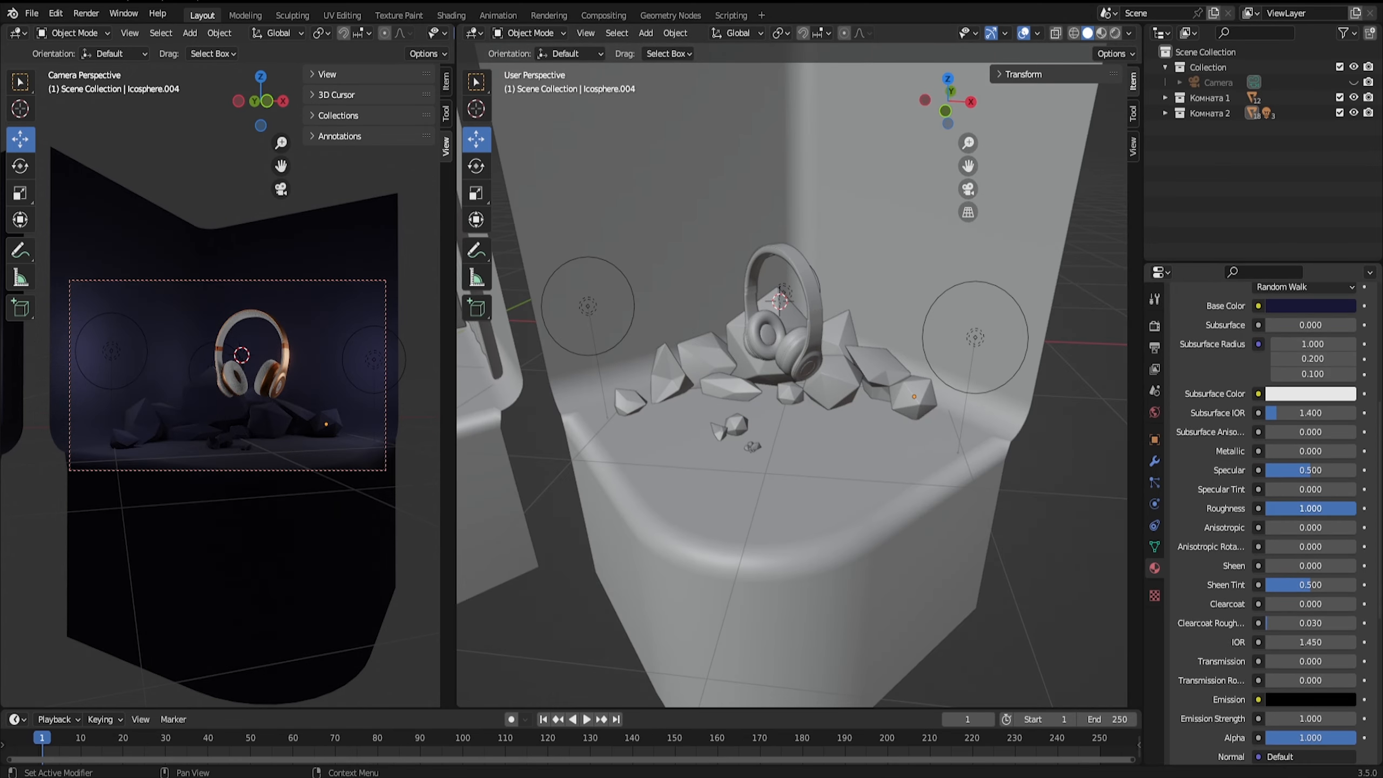
drag(1354, 508, 1290, 508)
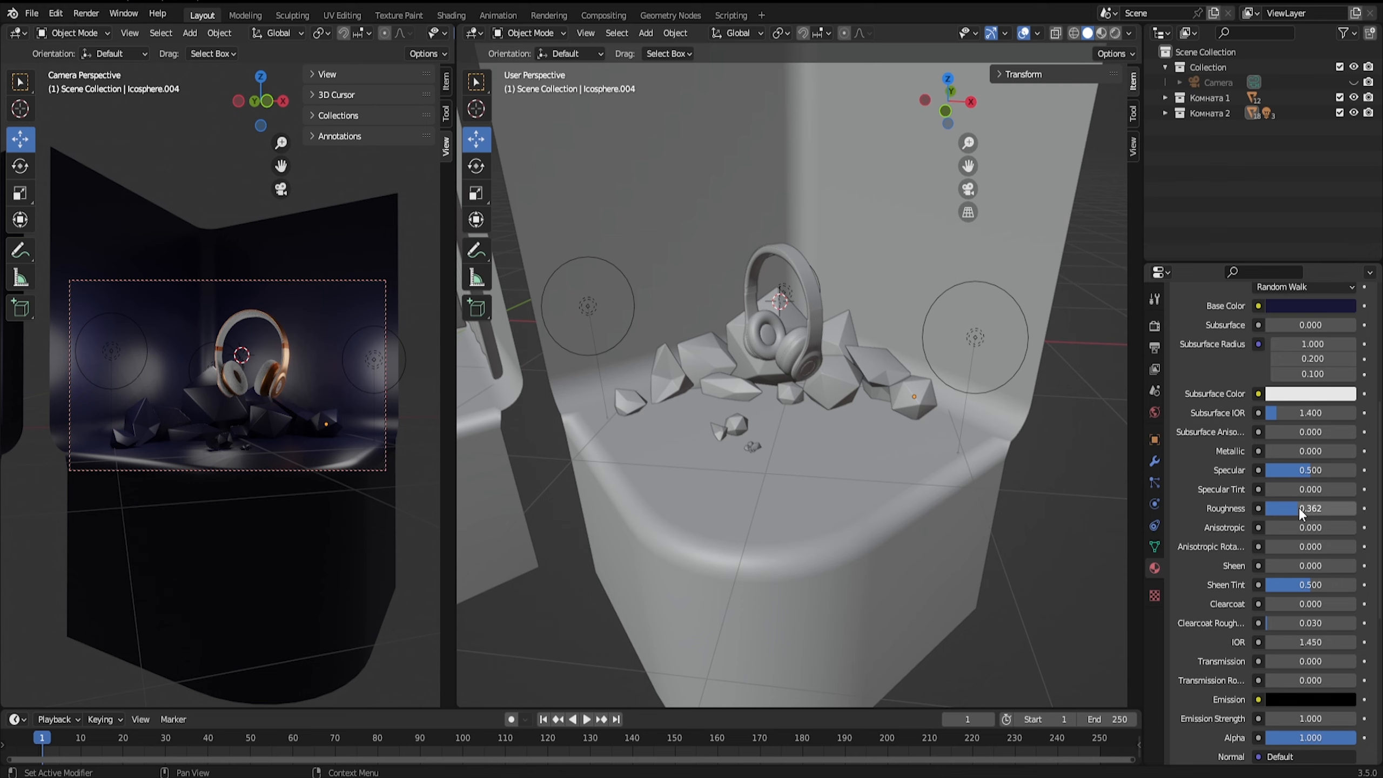
drag(1309, 451, 1353, 451)
drag(456, 349, 1006, 294)
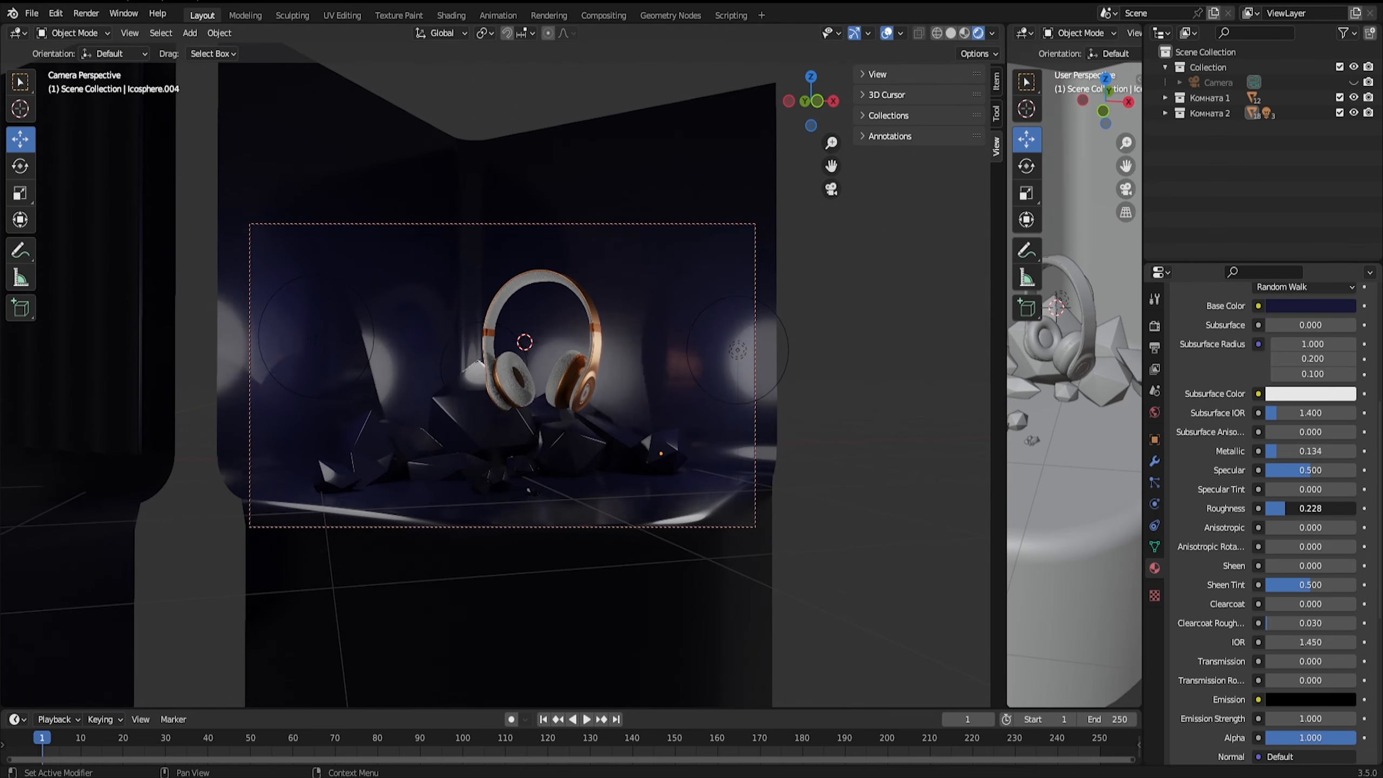
drag(1281, 509, 1298, 507)
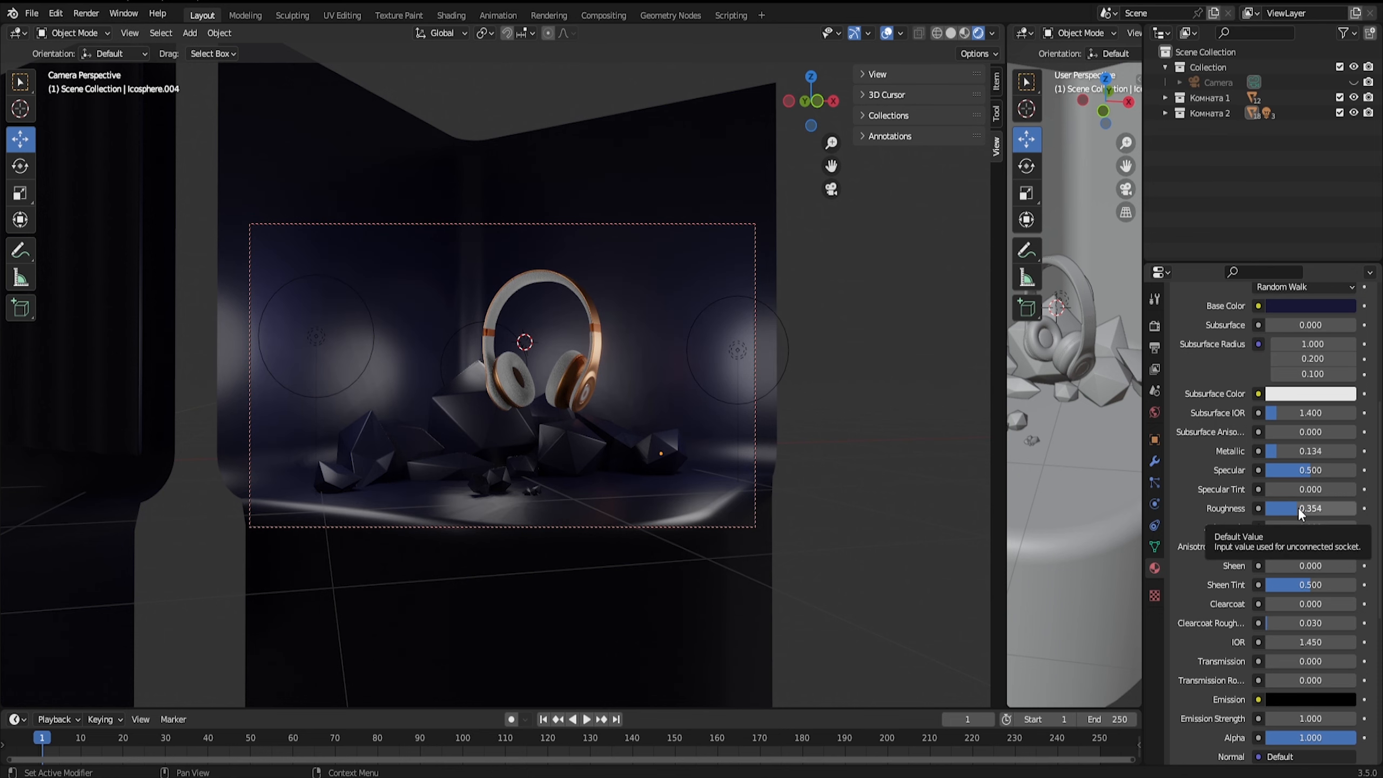
mouse_move(1299, 451)
mouse_down()
mouse_move(1329, 451)
mouse_move(1277, 456)
mouse_up()
drag(1277, 508, 1287, 509)
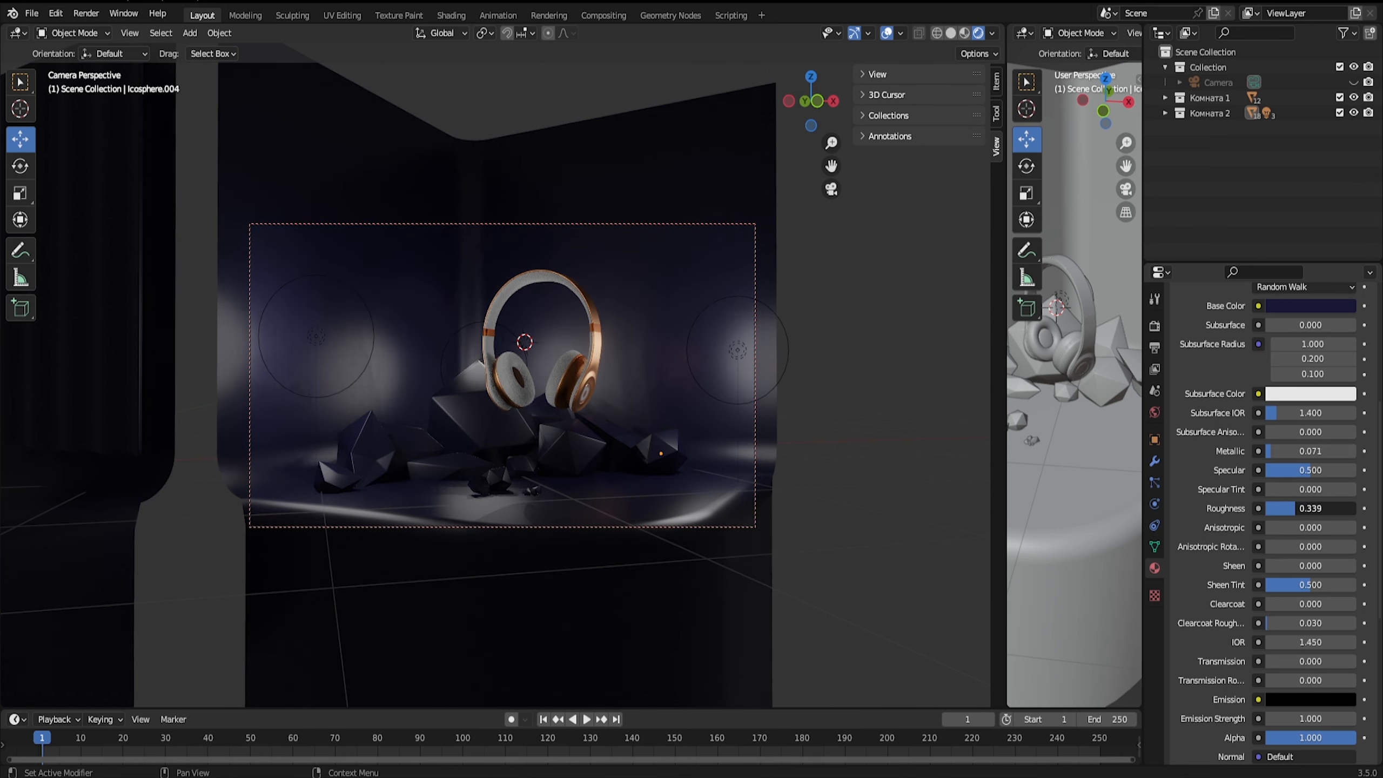
Switch the working viewport to Rendered shading and inspect the headphone scene from several angles.
middle_drag(570, 379, 582, 388)
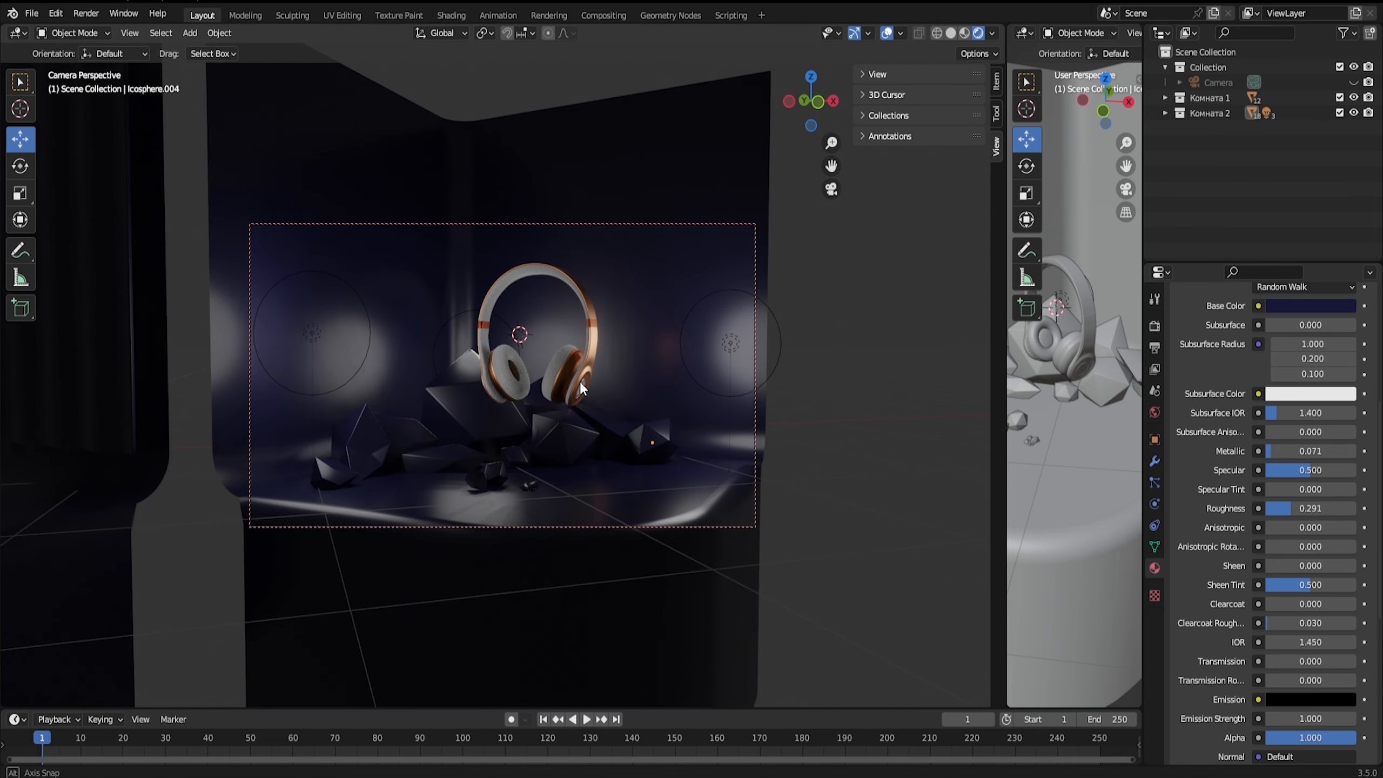
key(z)
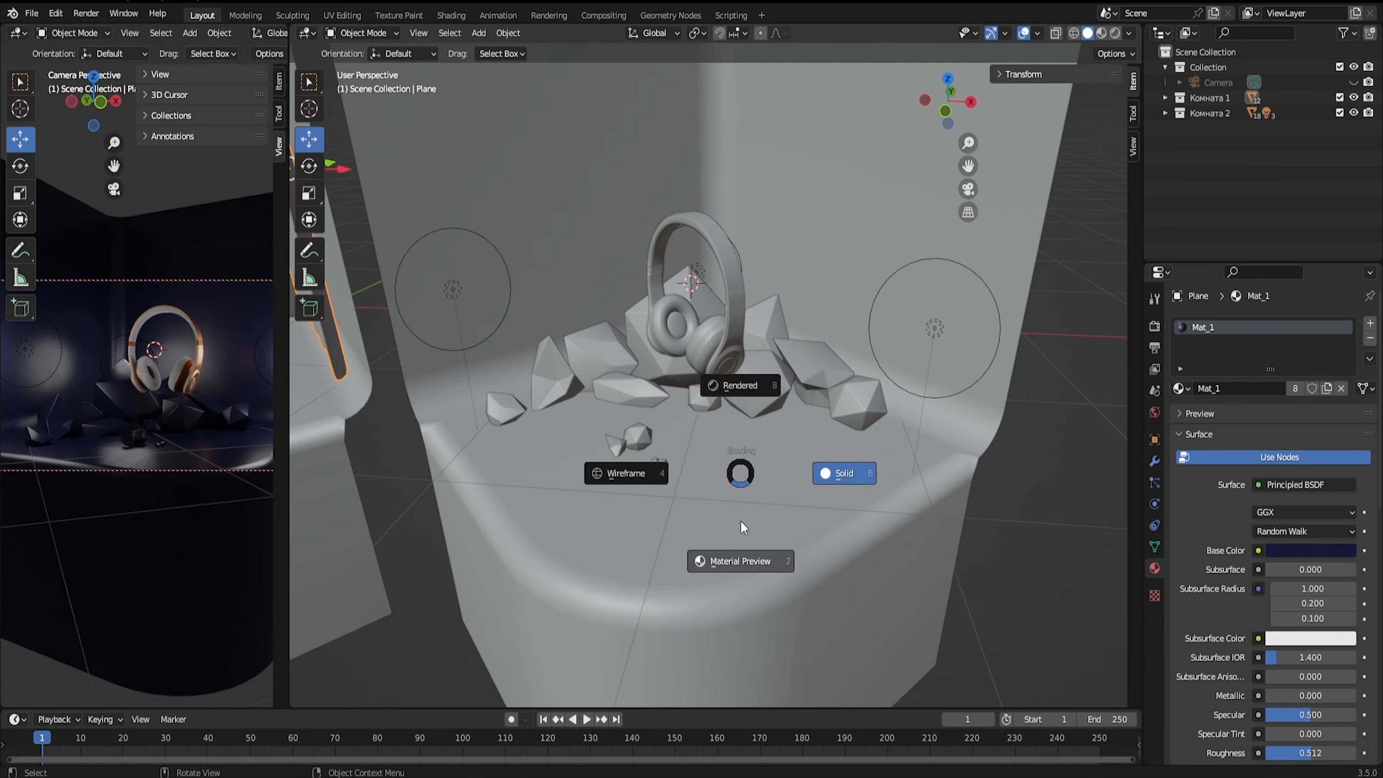
click(626, 563)
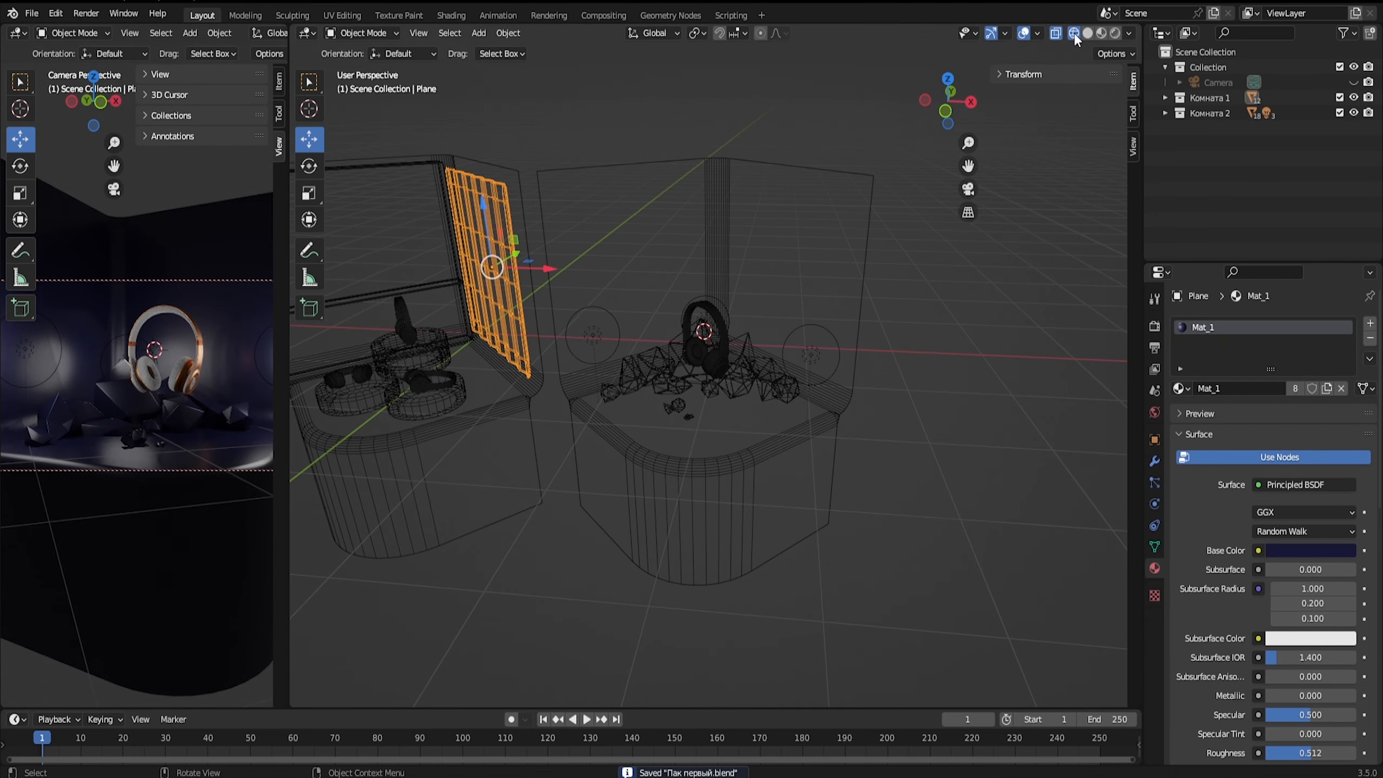
key(shift+z)
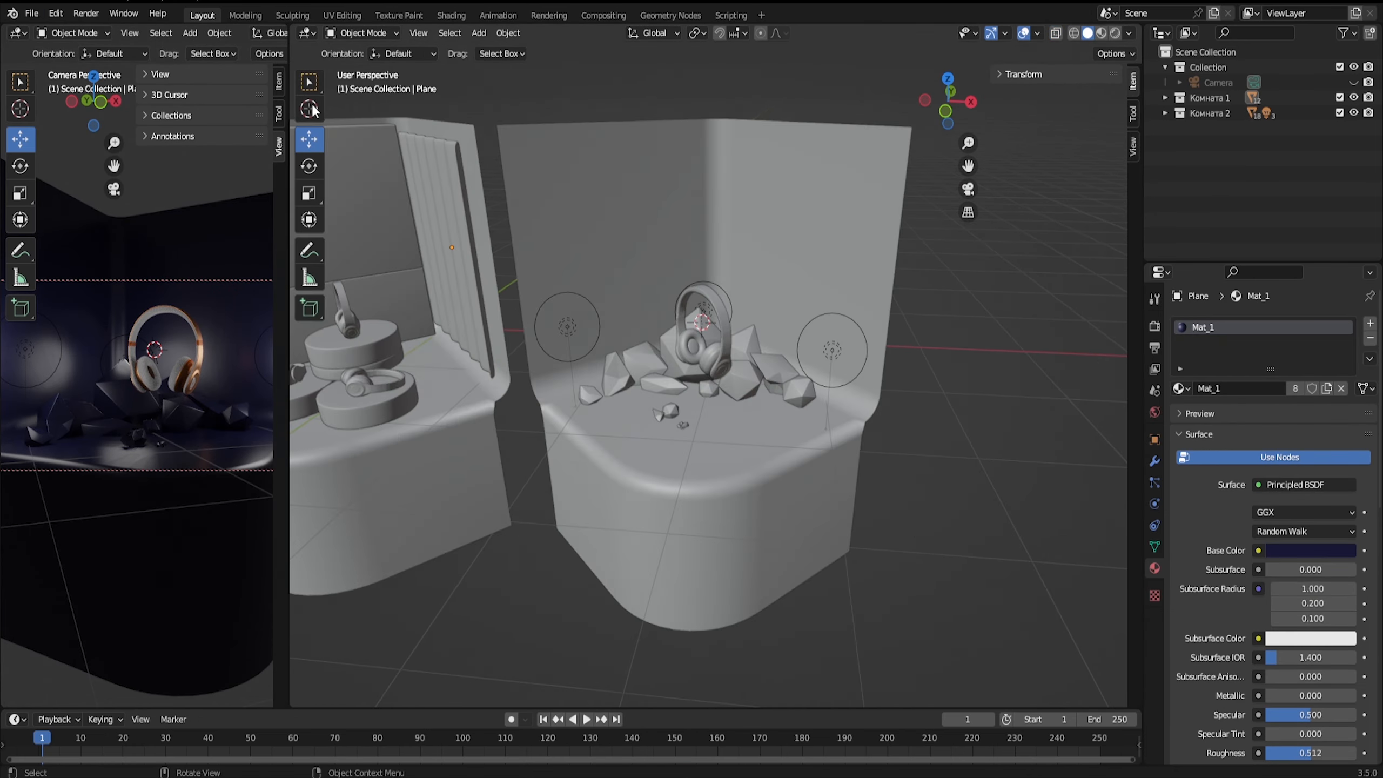
key(z)
click(782, 344)
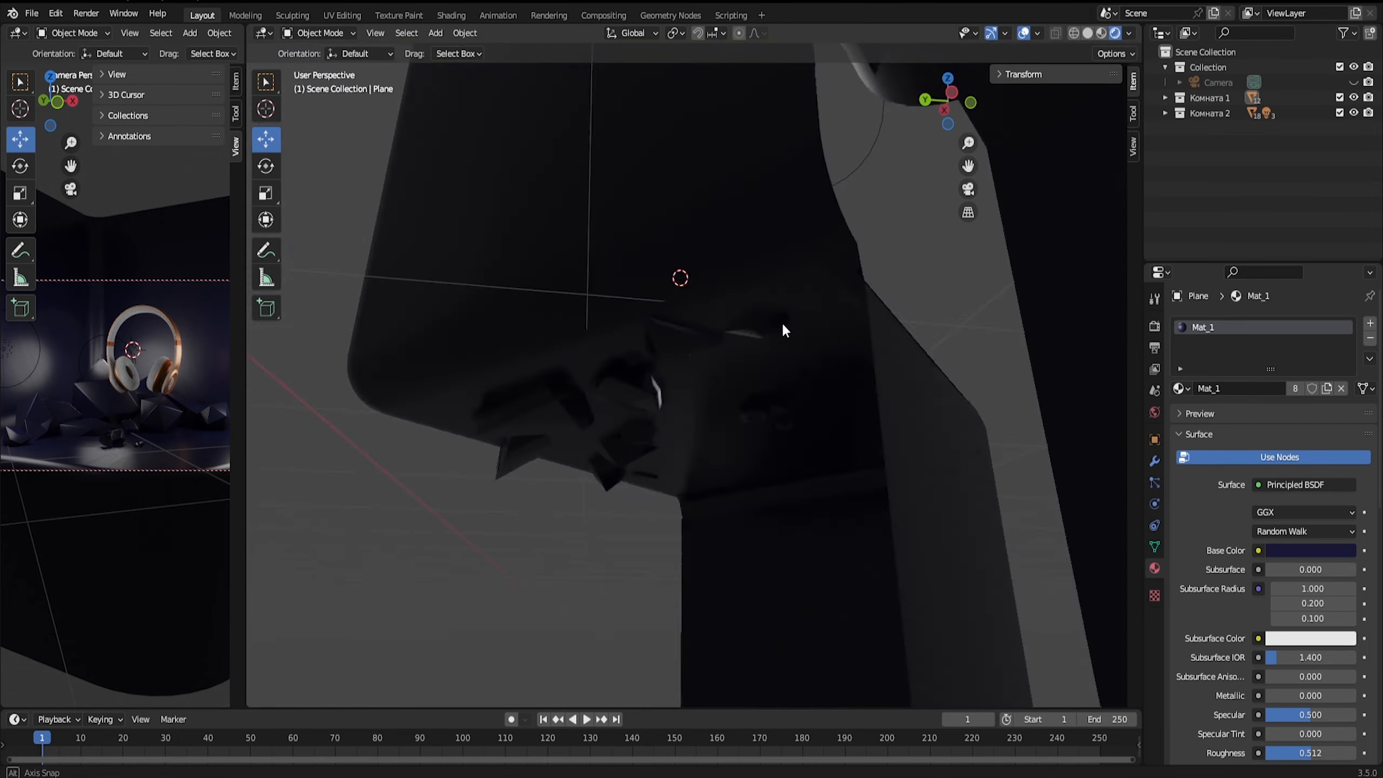
scroll(1268, 604, down, 10)
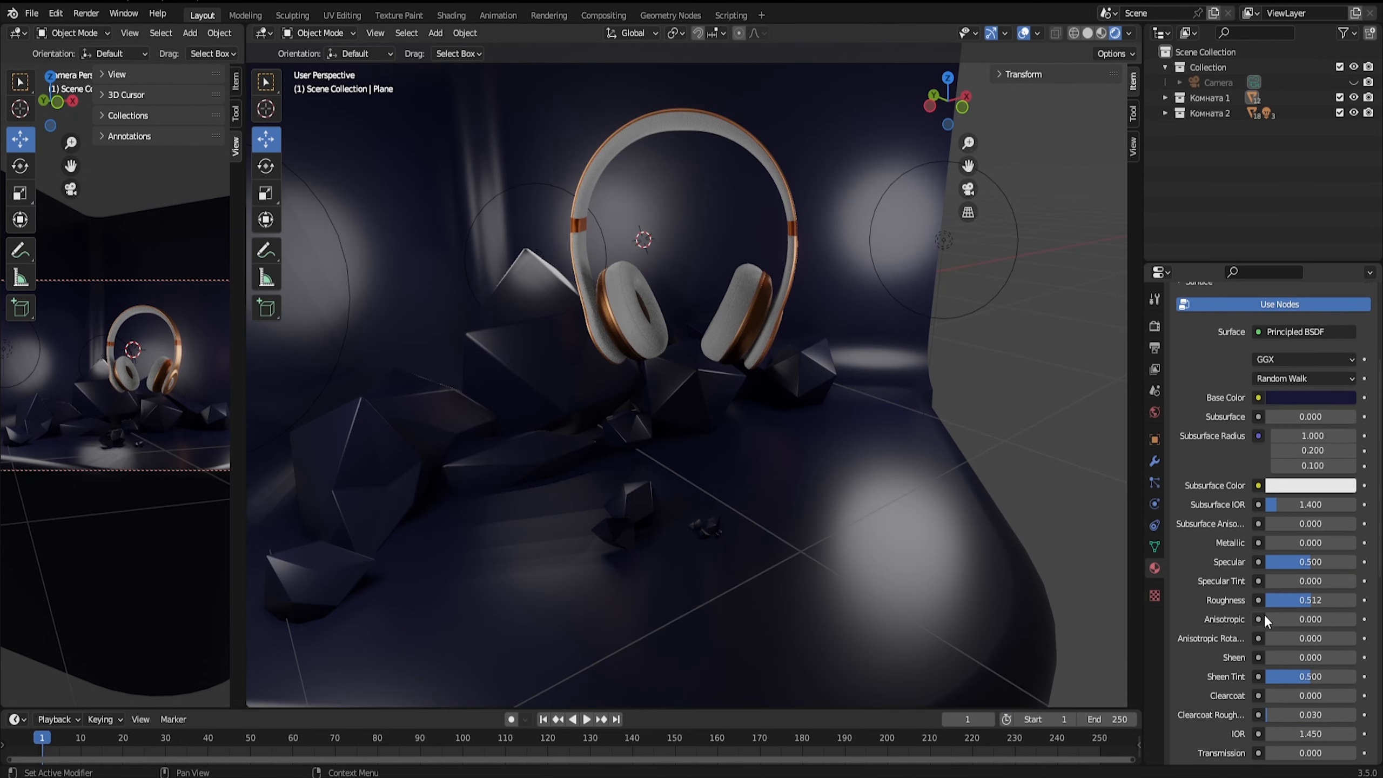
scroll(1274, 601, up, 10)
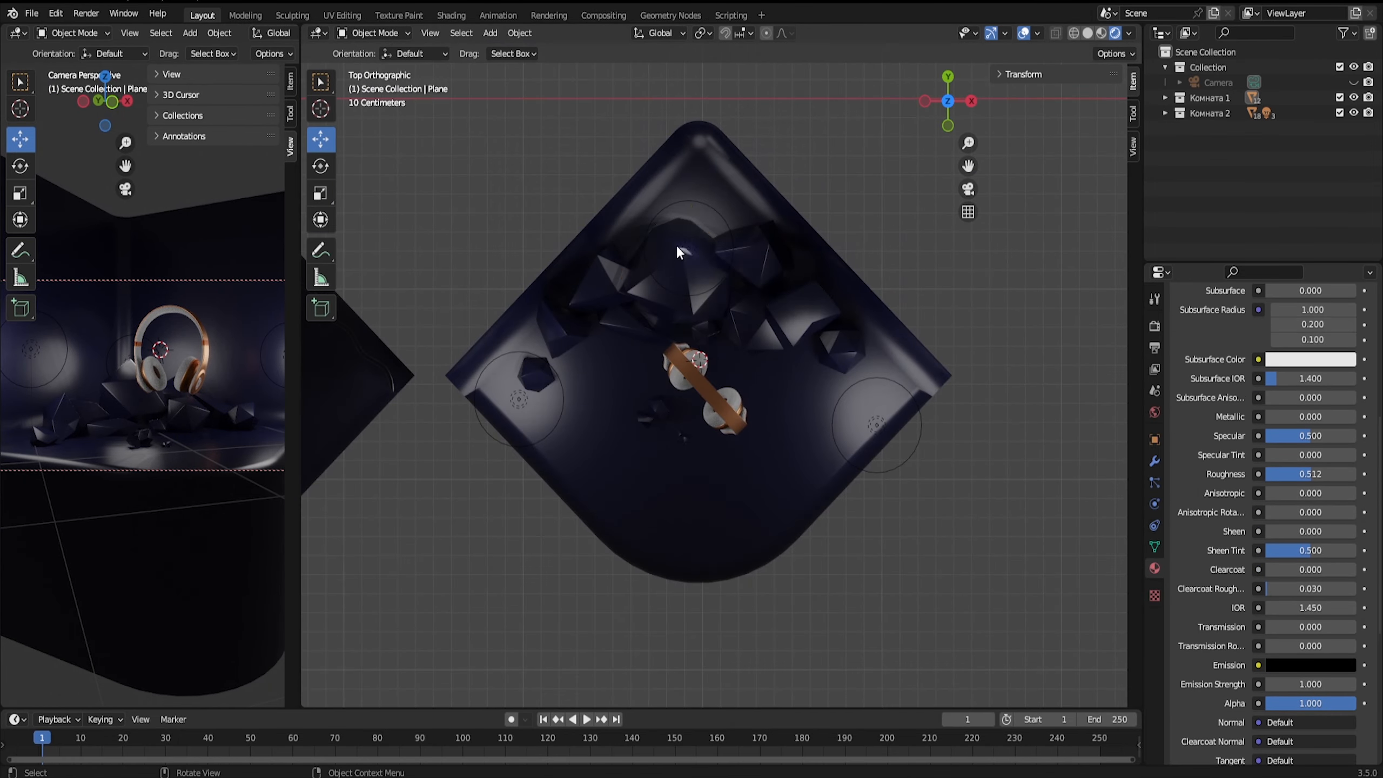
Duplicate the point light behind the rocks and place the copy closer to the room's back corner.
click(695, 241)
key(shift+d)
click(697, 188)
Color the duplicated corner light purple with hue 0.743 and set its power to 10 W.
click(1304, 412)
drag(1319, 359, 1305, 358)
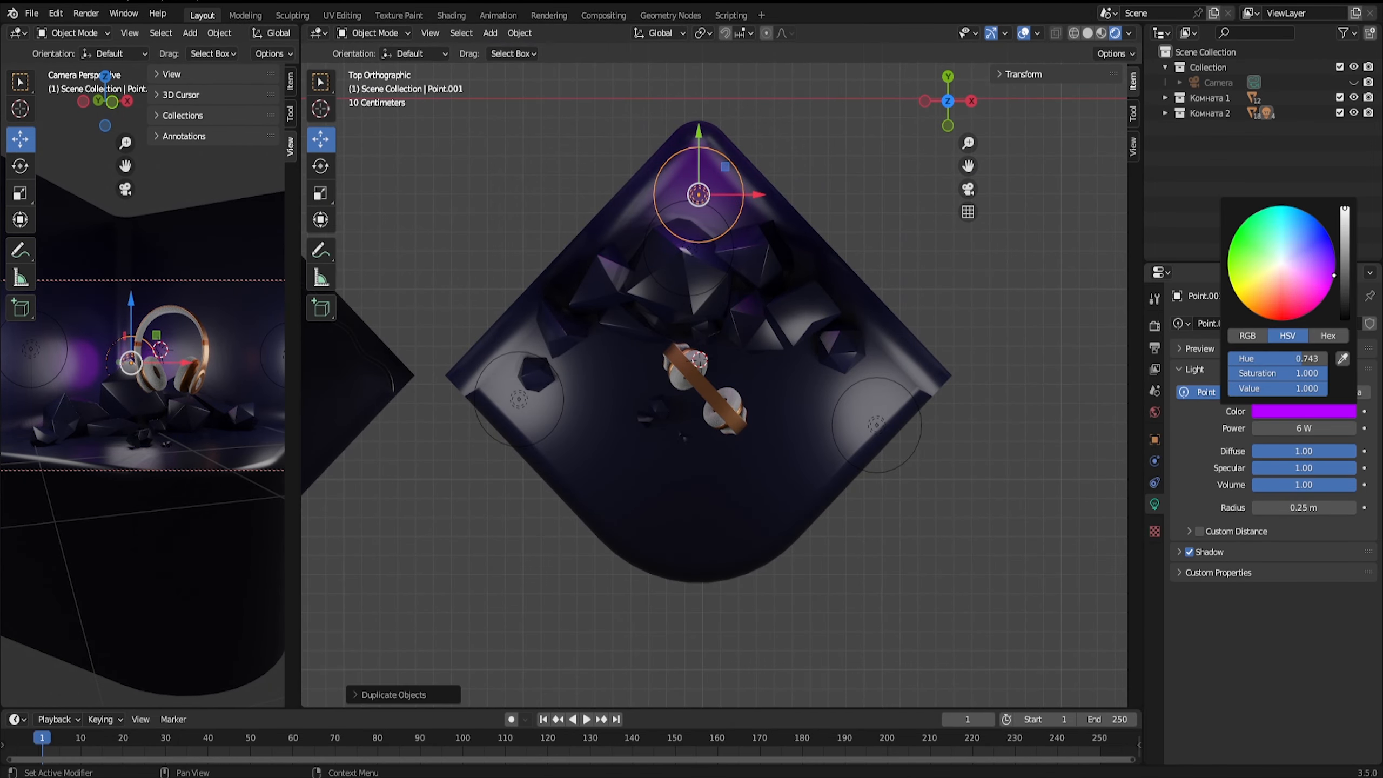
click(1304, 429)
text(10)
key(Return)
Select the room and set its Mat_2 roughness to 0.378.
click(806, 473)
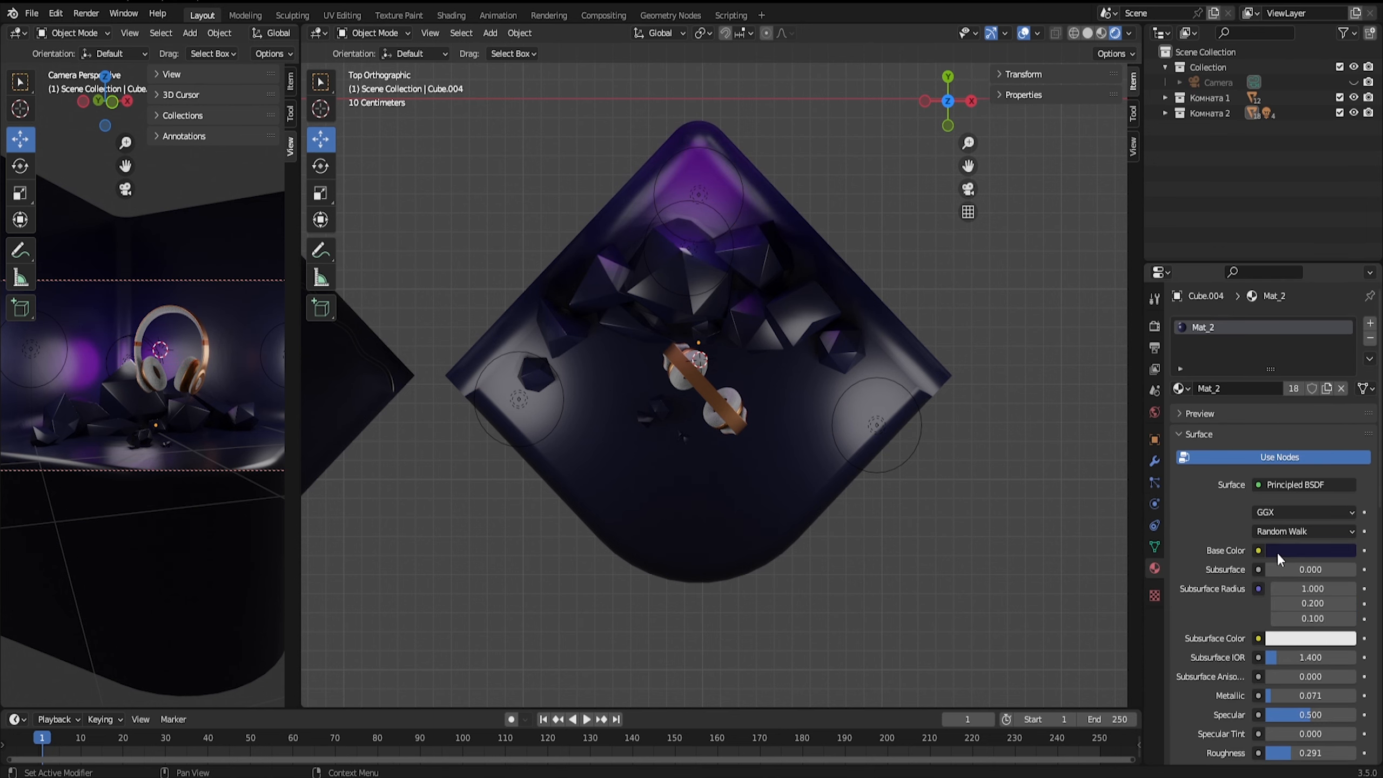
scroll(1279, 560, down, 4)
drag(1294, 600, 1312, 600)
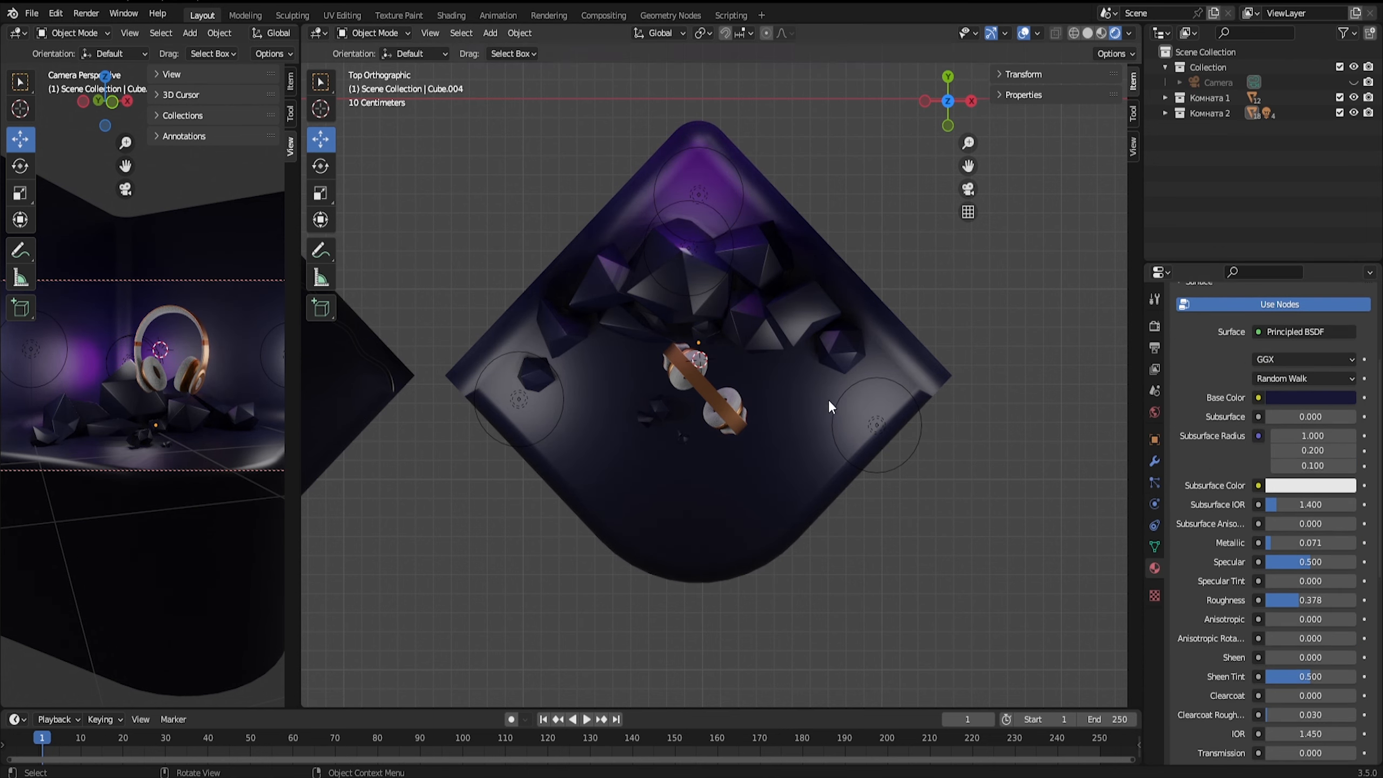
Move the original white back light forward near the headphones, raise it well above them and shift it right.
middle_drag(828, 404, 823, 311)
click(949, 98)
click(689, 248)
drag(689, 248, 717, 378)
click(948, 125)
drag(720, 305, 734, 202)
click(948, 77)
drag(734, 382, 722, 400)
click(948, 125)
drag(784, 201, 824, 201)
Nudge the purple light further into the back corner and change its color to magenta.
click(948, 77)
click(700, 188)
drag(700, 188, 702, 187)
drag(1288, 508, 1289, 508)
click(1289, 412)
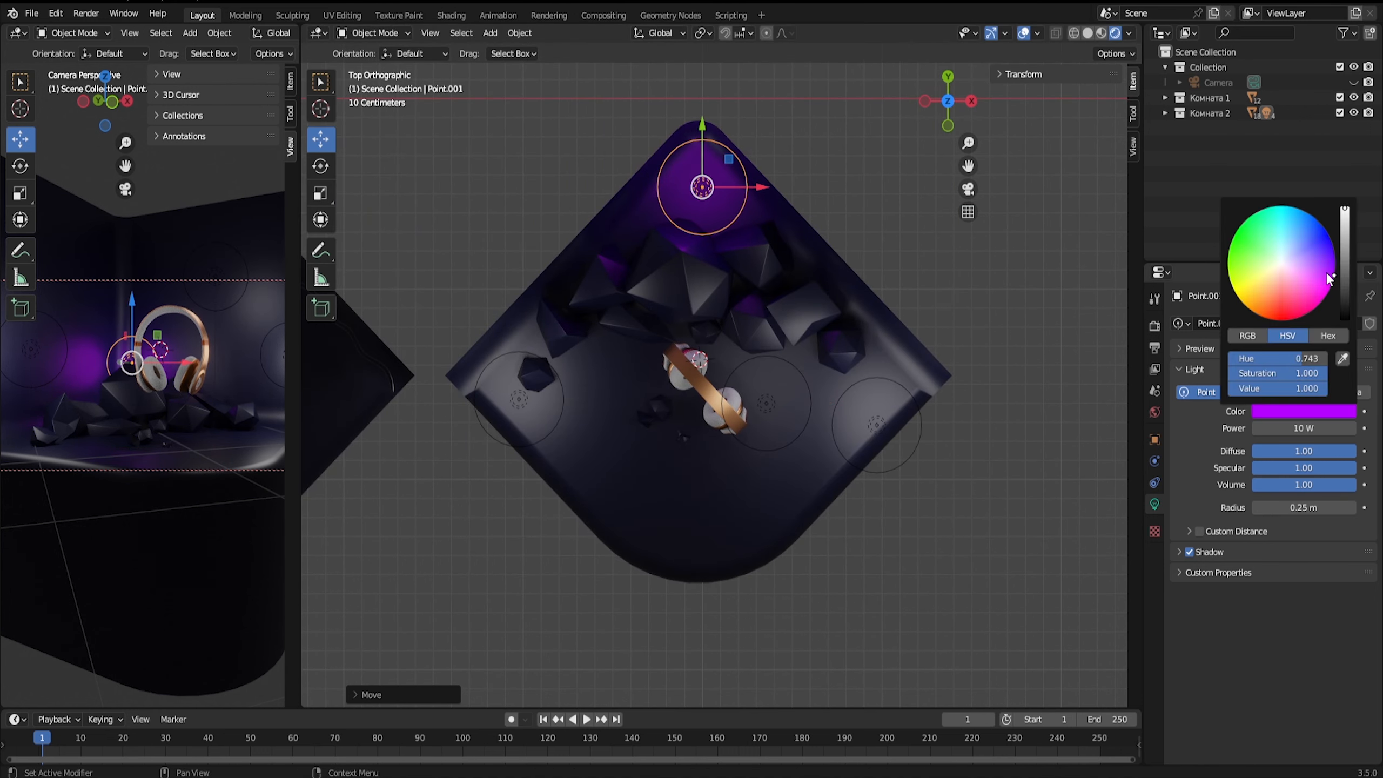
drag(1334, 279, 1320, 300)
Select the room and set its Mat_2 material to roughness 0.5 and metallic 0.425.
drag(301, 283, 502, 283)
click(1154, 412)
click(893, 463)
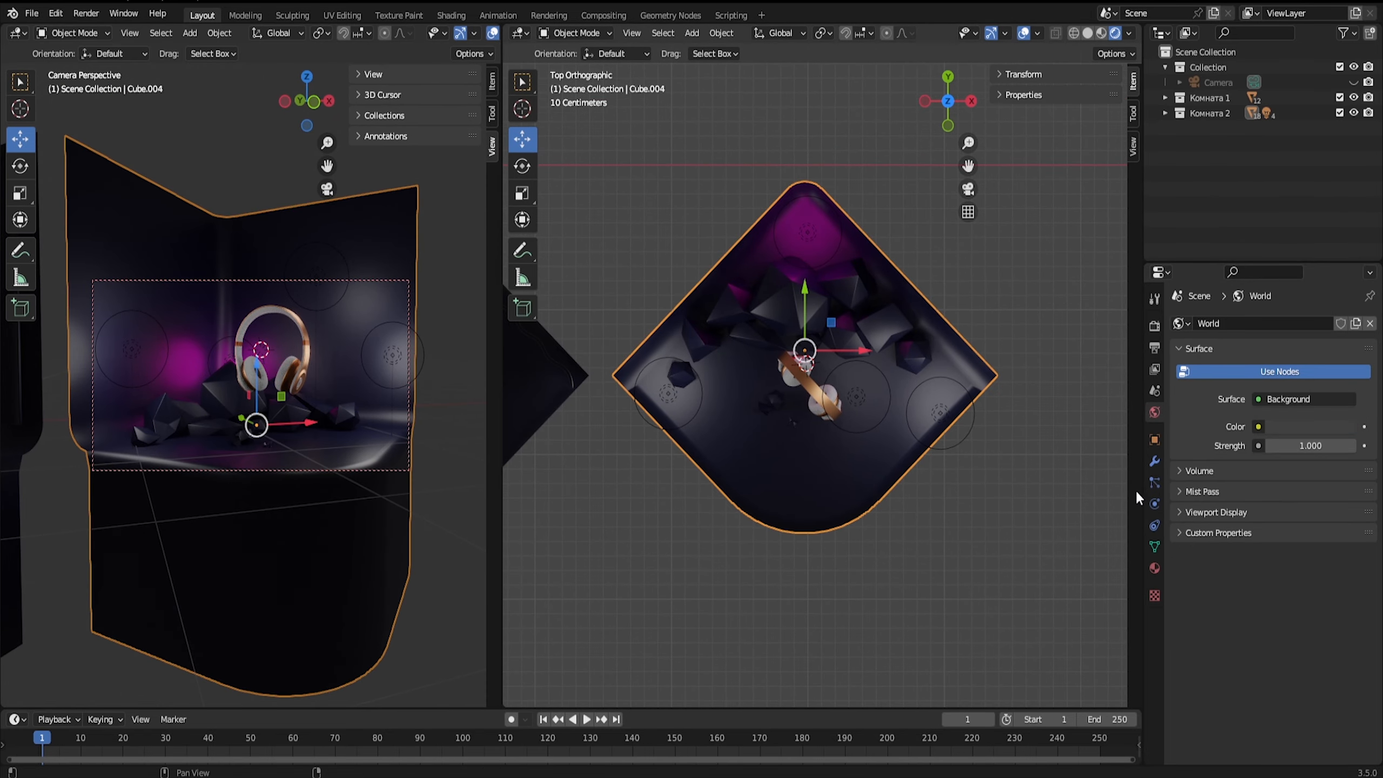
click(1155, 569)
scroll(1277, 621, down, 5)
drag(1288, 601, 1318, 600)
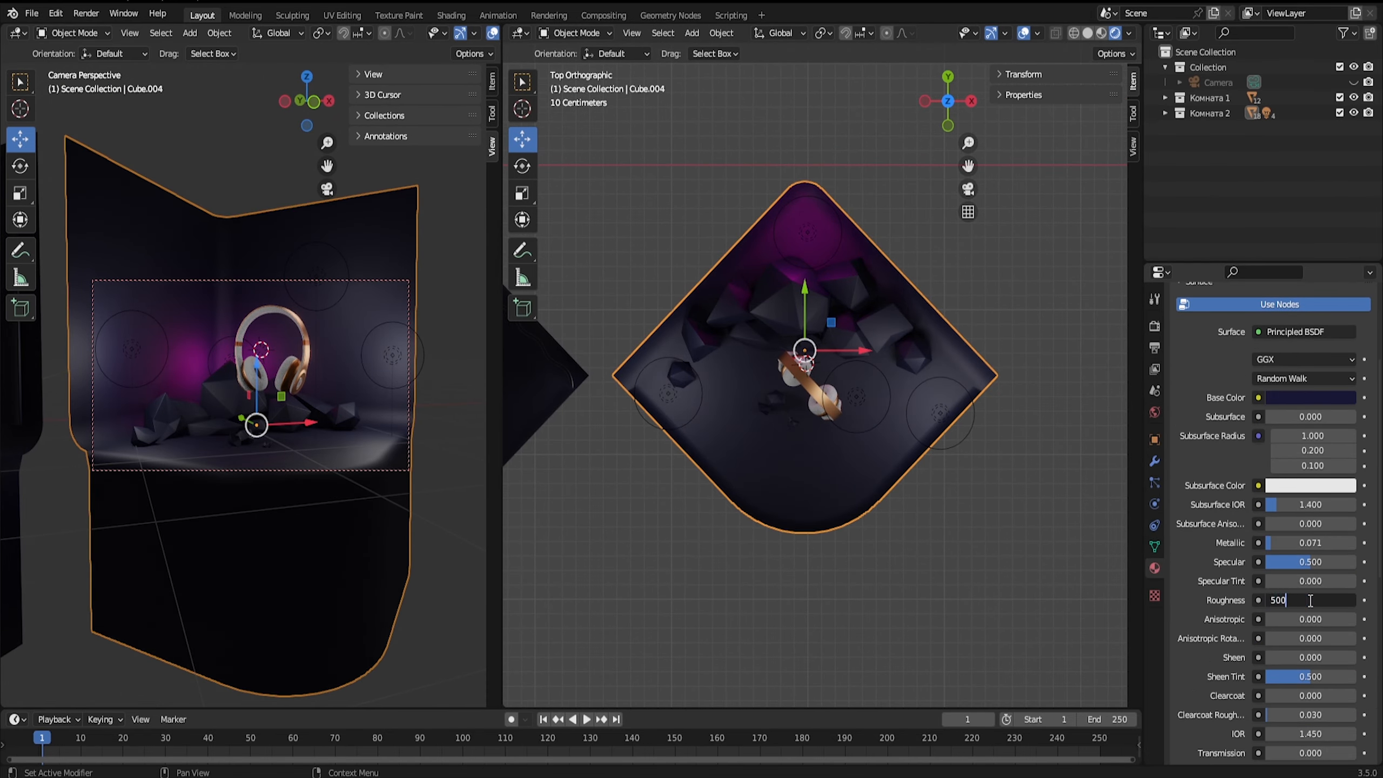
text(500)
key(Return)
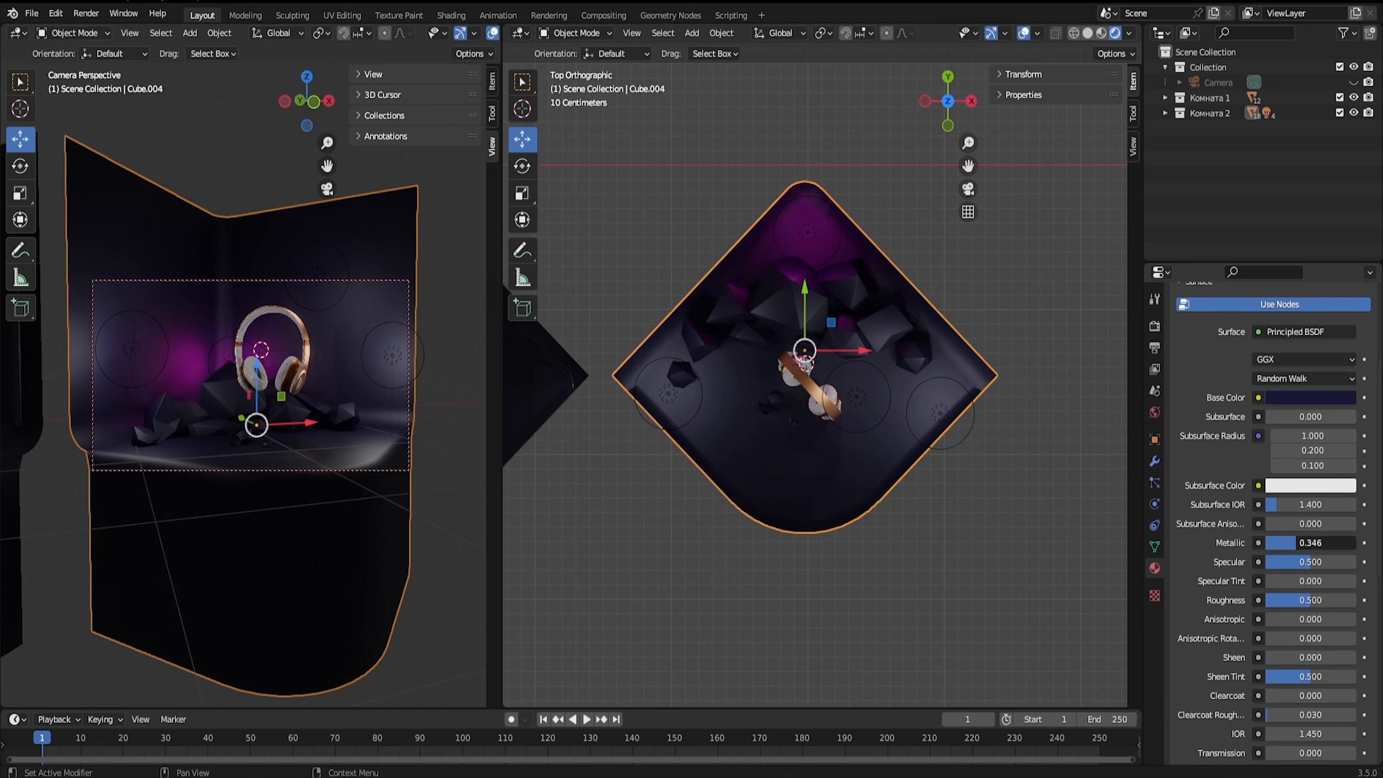
drag(1297, 543, 1309, 542)
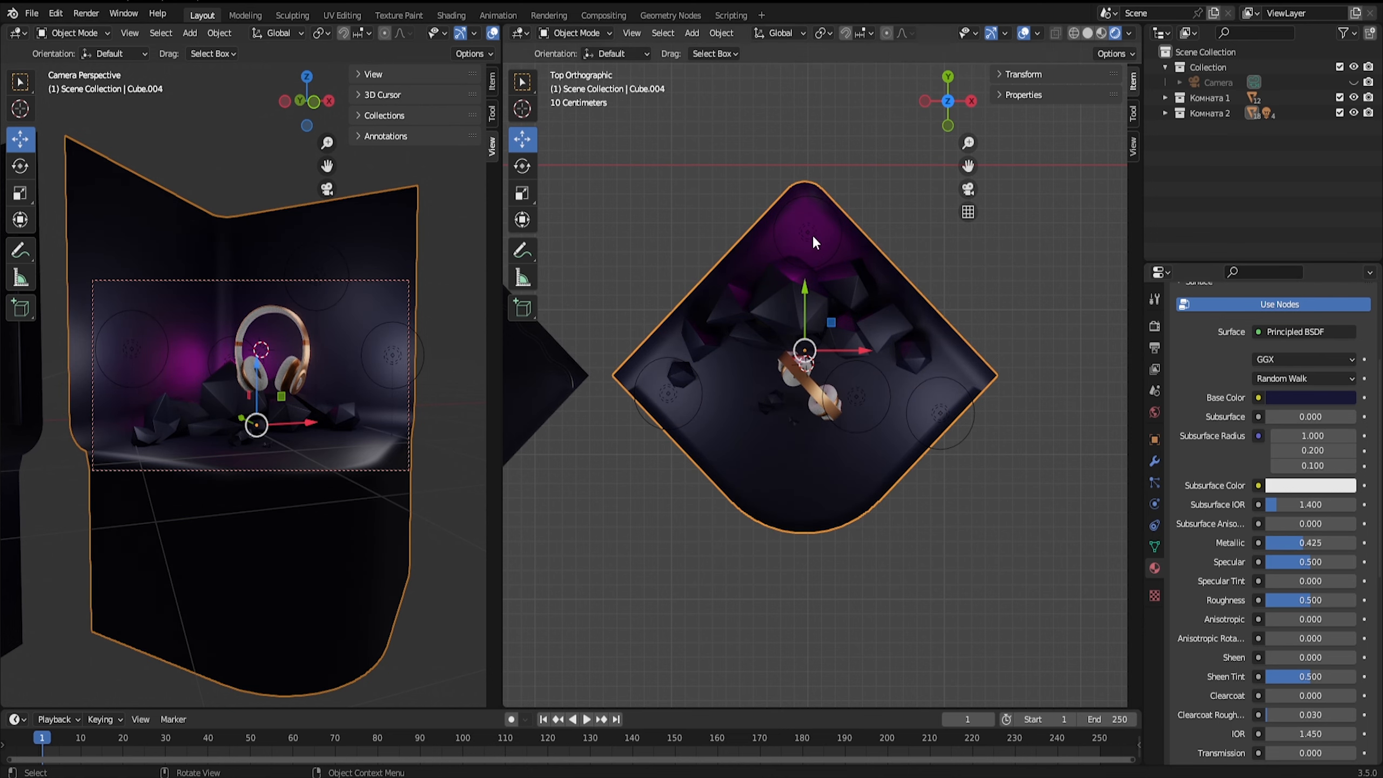
Move the magenta corner light slightly toward the rocks and lower it behind them.
click(810, 238)
key(g)
click(810, 254)
click(947, 126)
key(g)
key(z)
click(853, 346)
Duplicate the magenta light to the left side of the rocks and lower the copy.
key(KP_7)
key(shift+d)
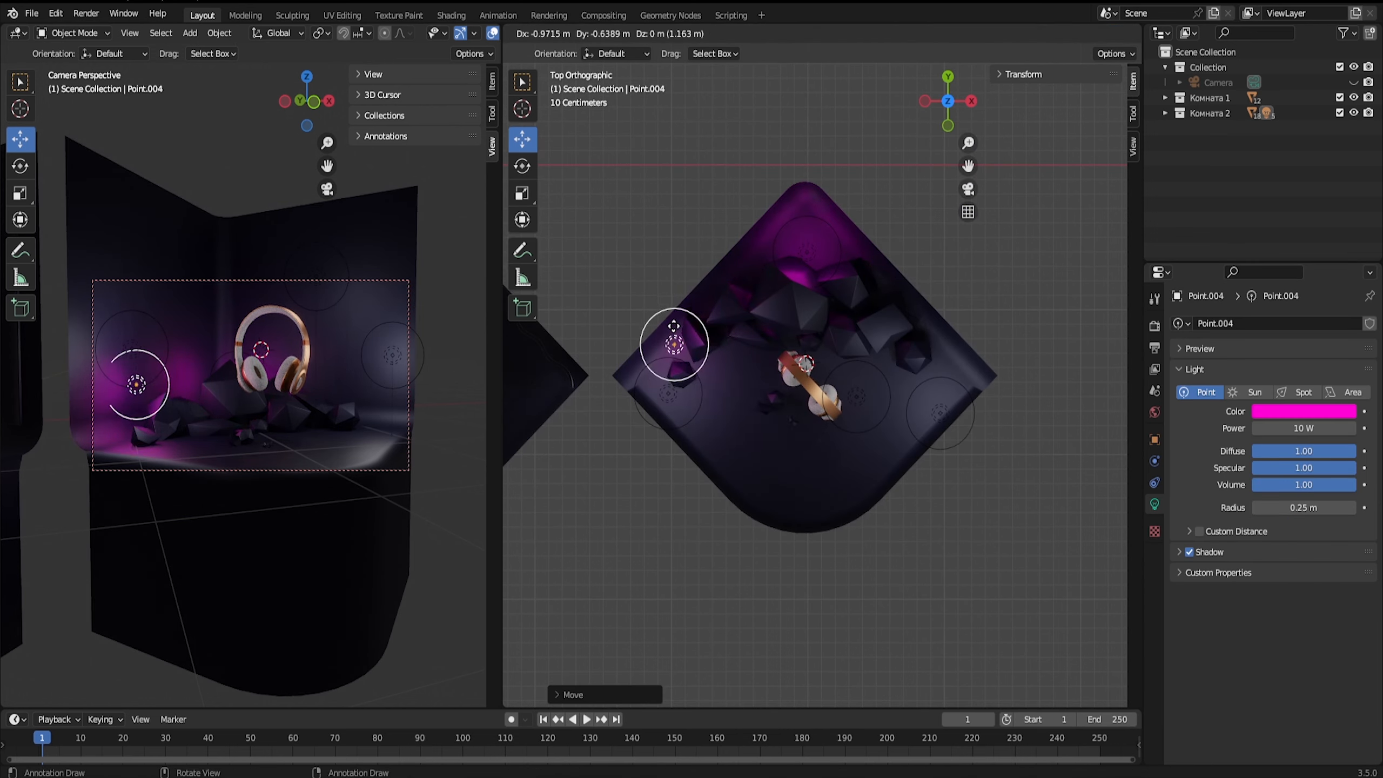
click(725, 282)
key(KP_1)
key(g)
key(z)
click(725, 389)
Duplicate the left magenta light to the right side of the rocks and adjust the copy's position from above.
key(shift+d)
click(898, 391)
click(948, 76)
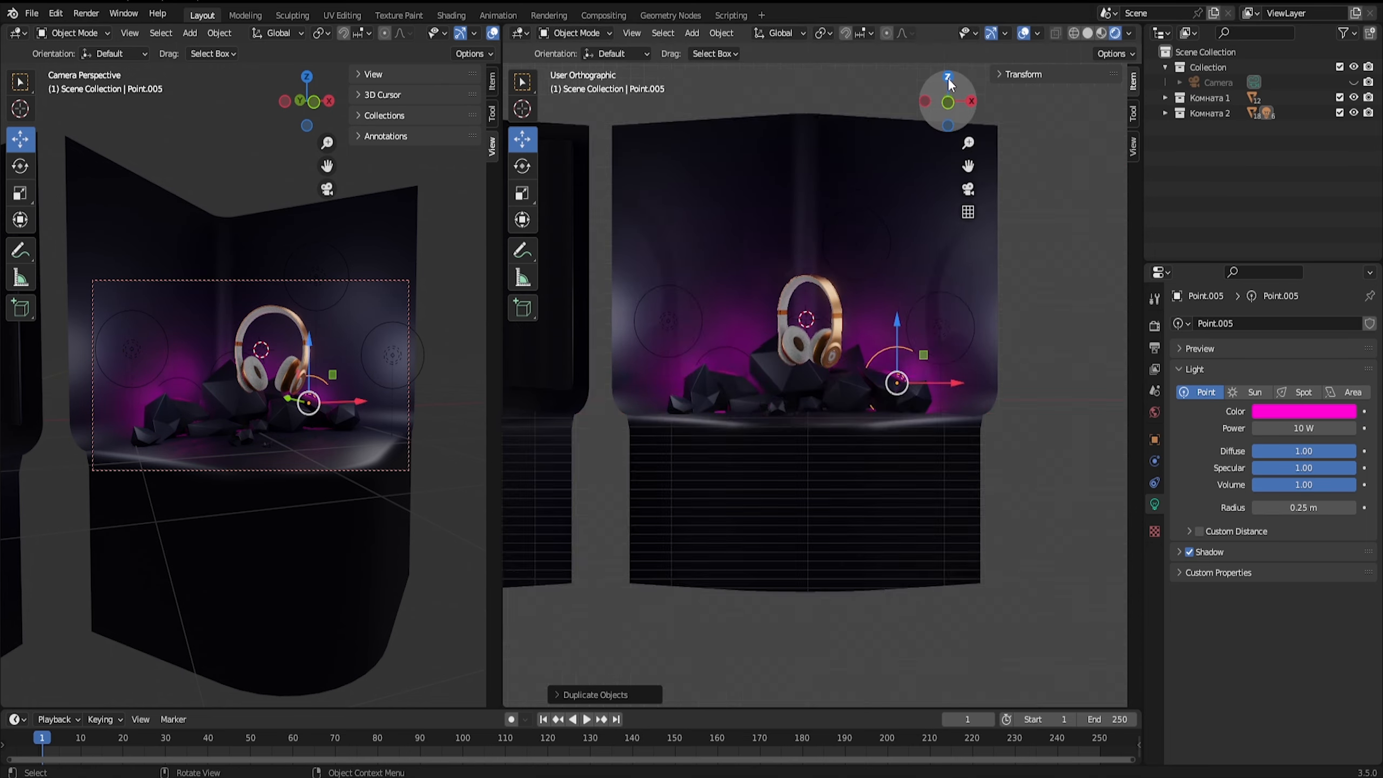
drag(898, 285, 913, 312)
Reposition the left and right magenta lights beside the rocks, working from the top view.
click(726, 283)
drag(725, 283, 703, 308)
click(912, 313)
drag(912, 312, 741, 265)
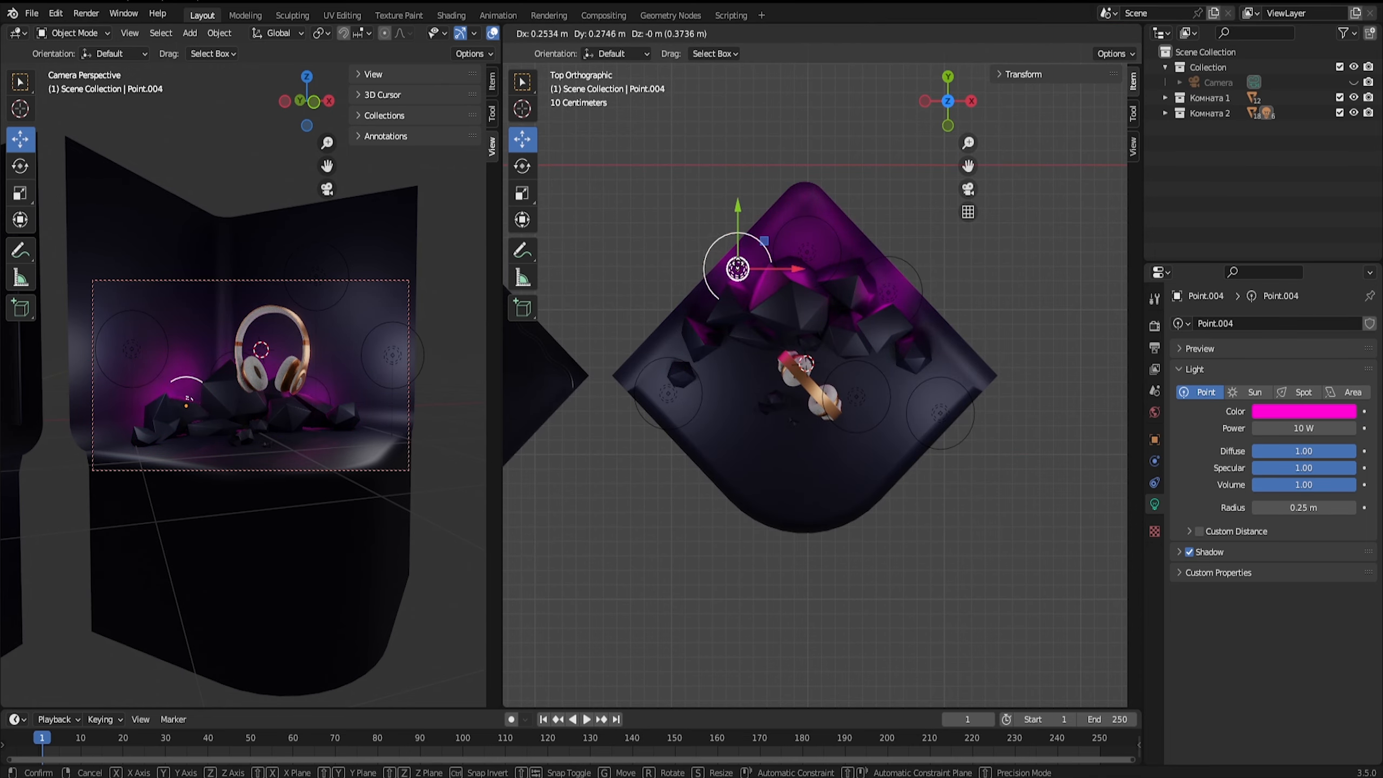
key(KP_1)
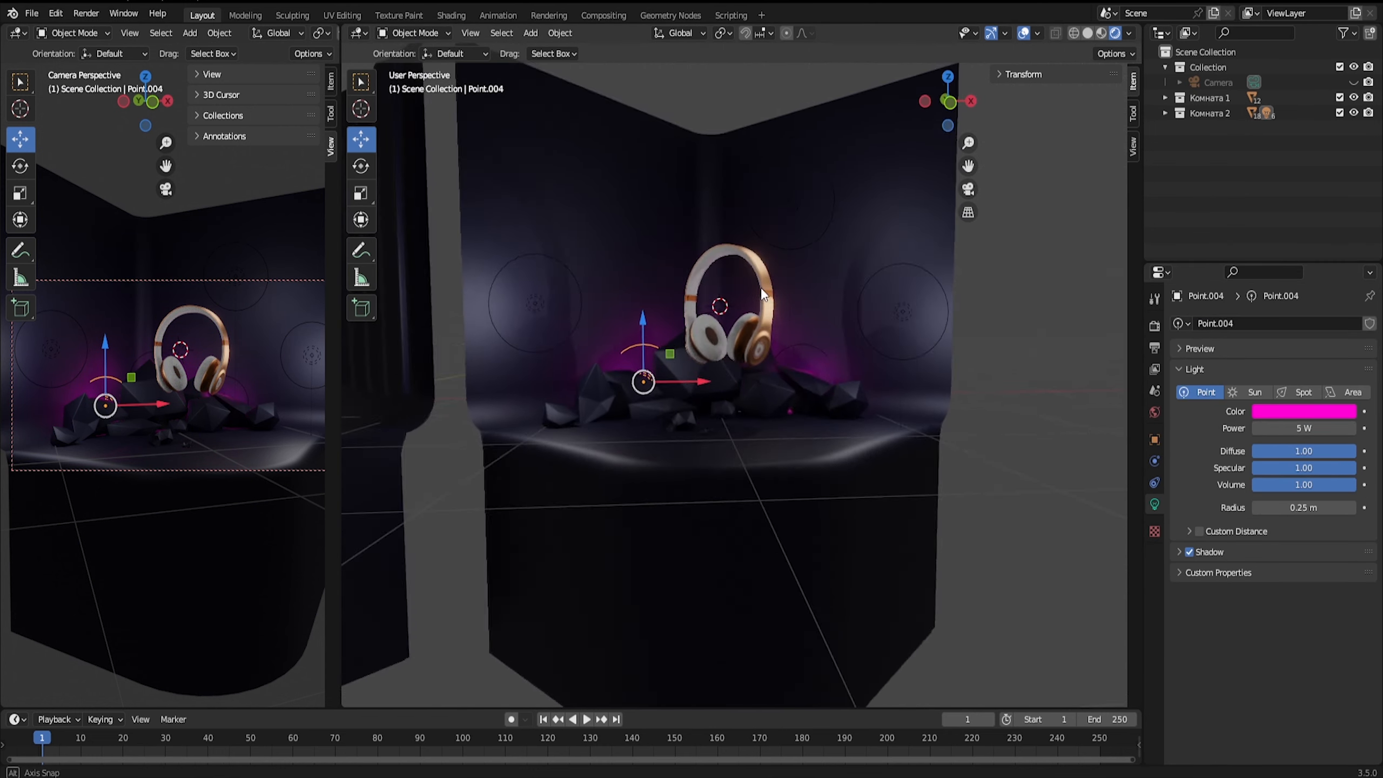
Lower the corner magenta light behind the rocks, then resize it and shift it slightly.
drag(340, 131, 963, 111)
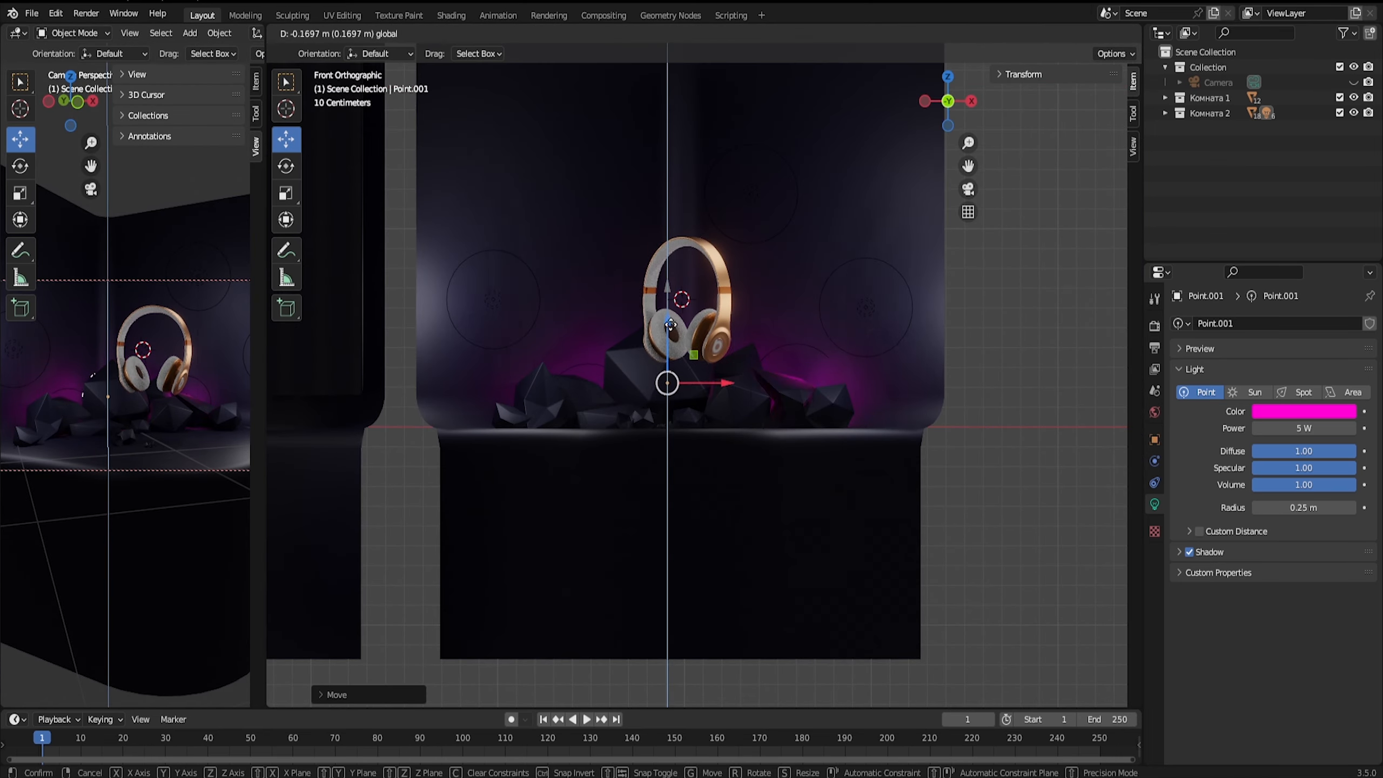
click(680, 312)
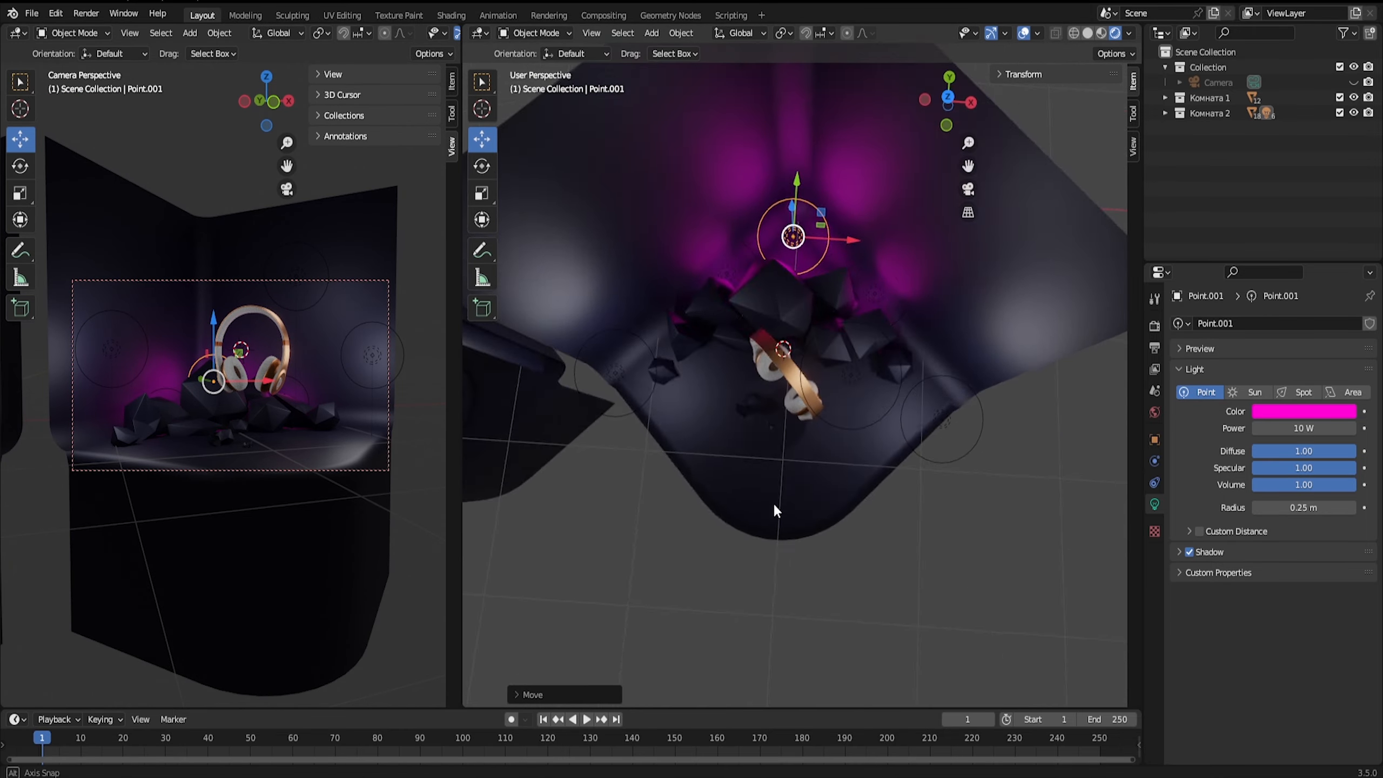
key(g)
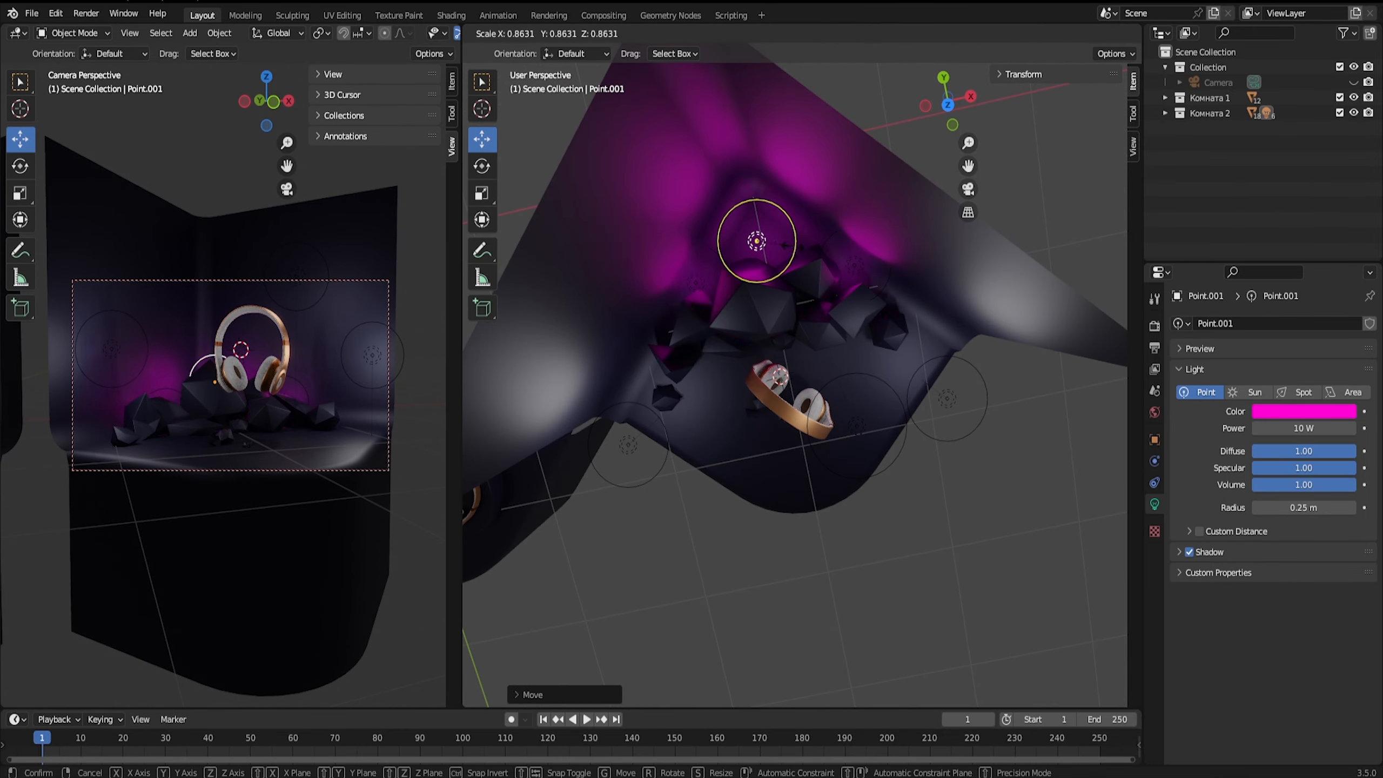
mouse_move(1303, 427)
mouse_down()
mouse_move(1323, 428)
mouse_move(1302, 428)
mouse_up()
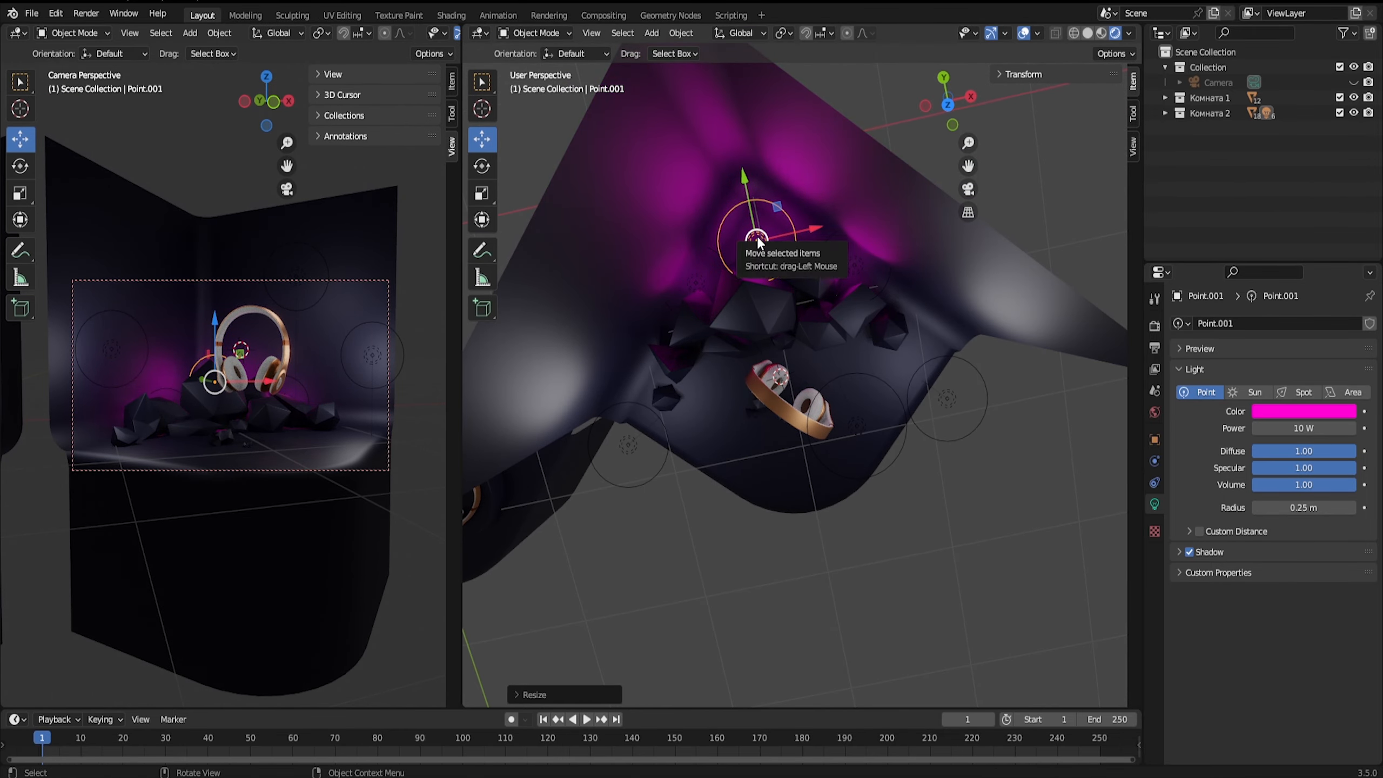
drag(756, 239, 748, 246)
Shift the left and right magenta lights forward along the walls from above and render the image.
key(KP_1)
key(KP_7)
click(902, 275)
click(712, 261)
key(g)
click(679, 287)
click(873, 280)
key(g)
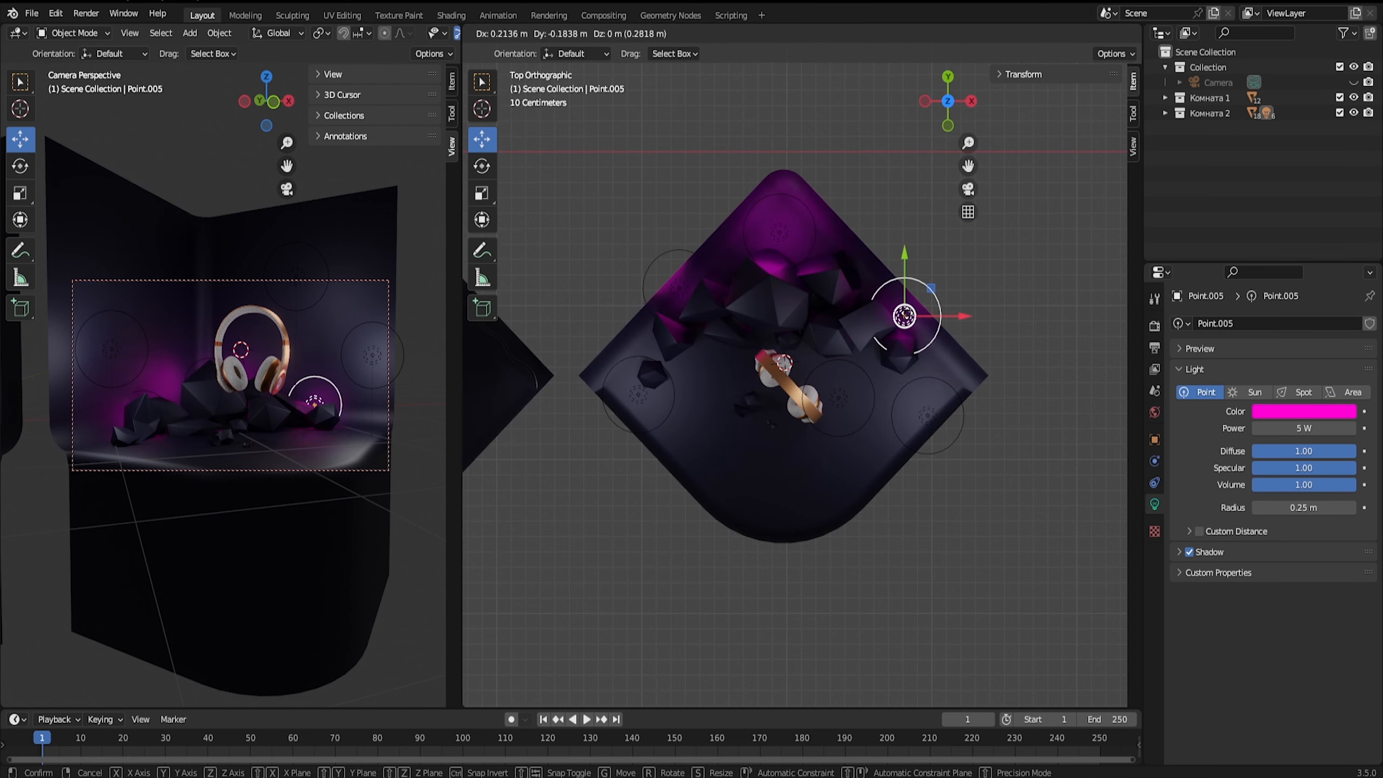
click(890, 299)
key(F12)
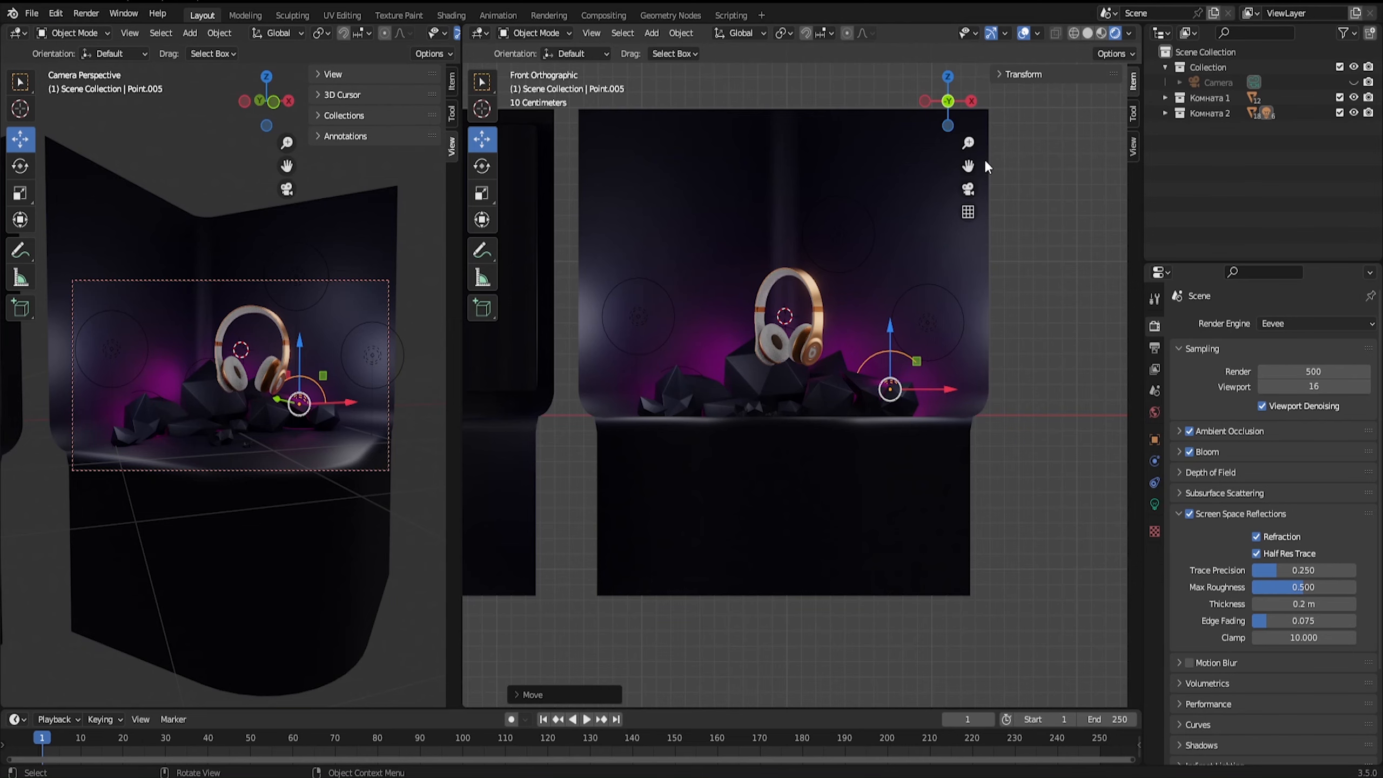
Move four rocks at the sides of the pile forward on the floor, working from the top view.
key(KP_7)
key(g)
click(537, 327)
key(g)
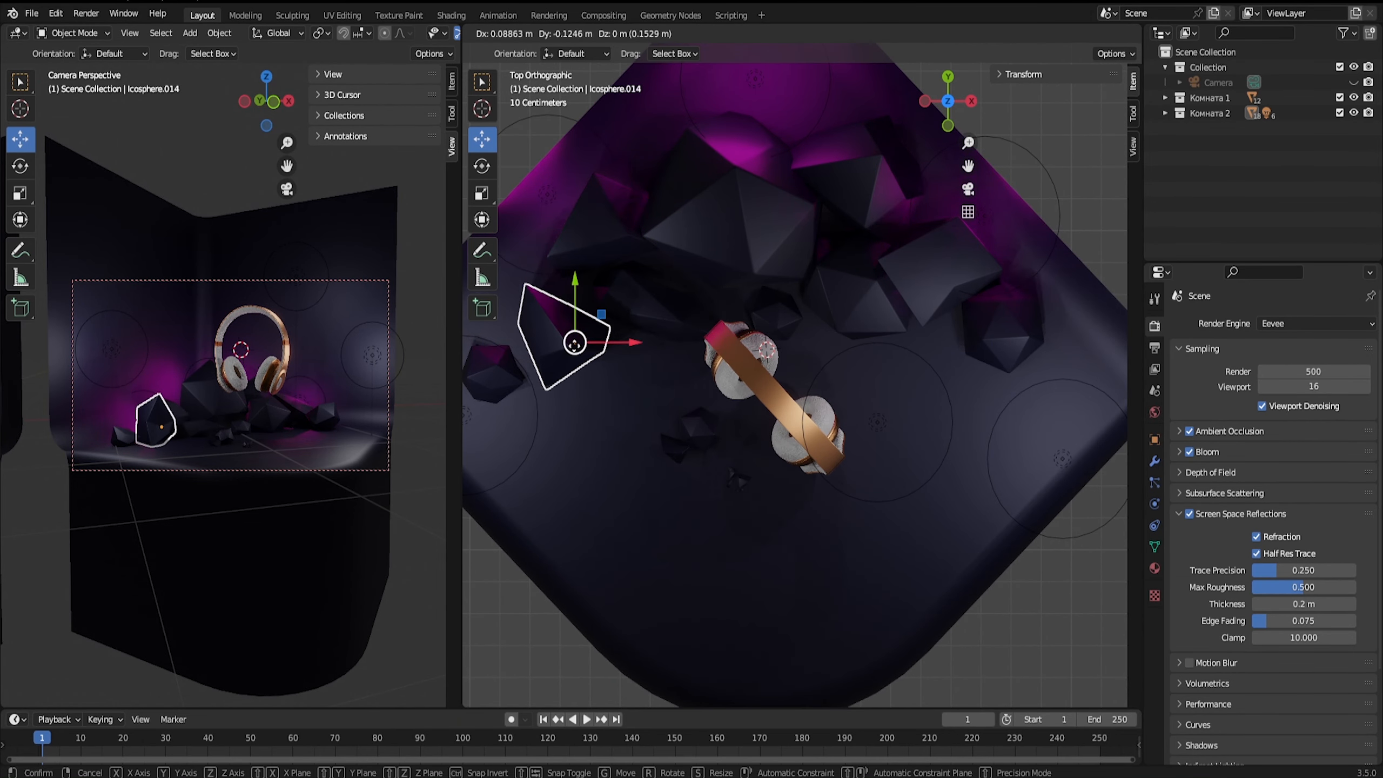
click(573, 373)
click(855, 306)
key(g)
click(851, 360)
click(941, 273)
key(g)
click(939, 339)
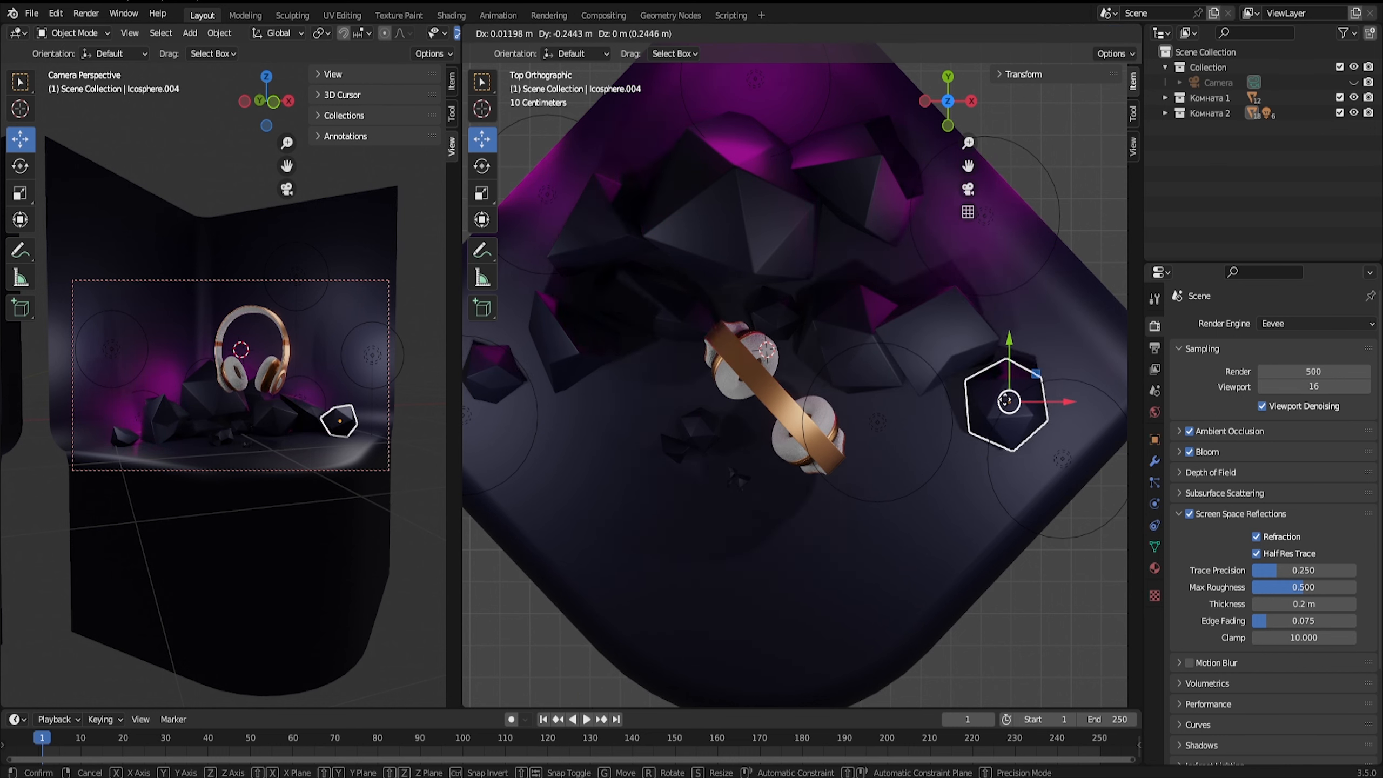
click(996, 404)
Resize the right magenta light beside the rocks.
click(1002, 250)
key(s)
click(1004, 253)
scroll(872, 454, down, 1)
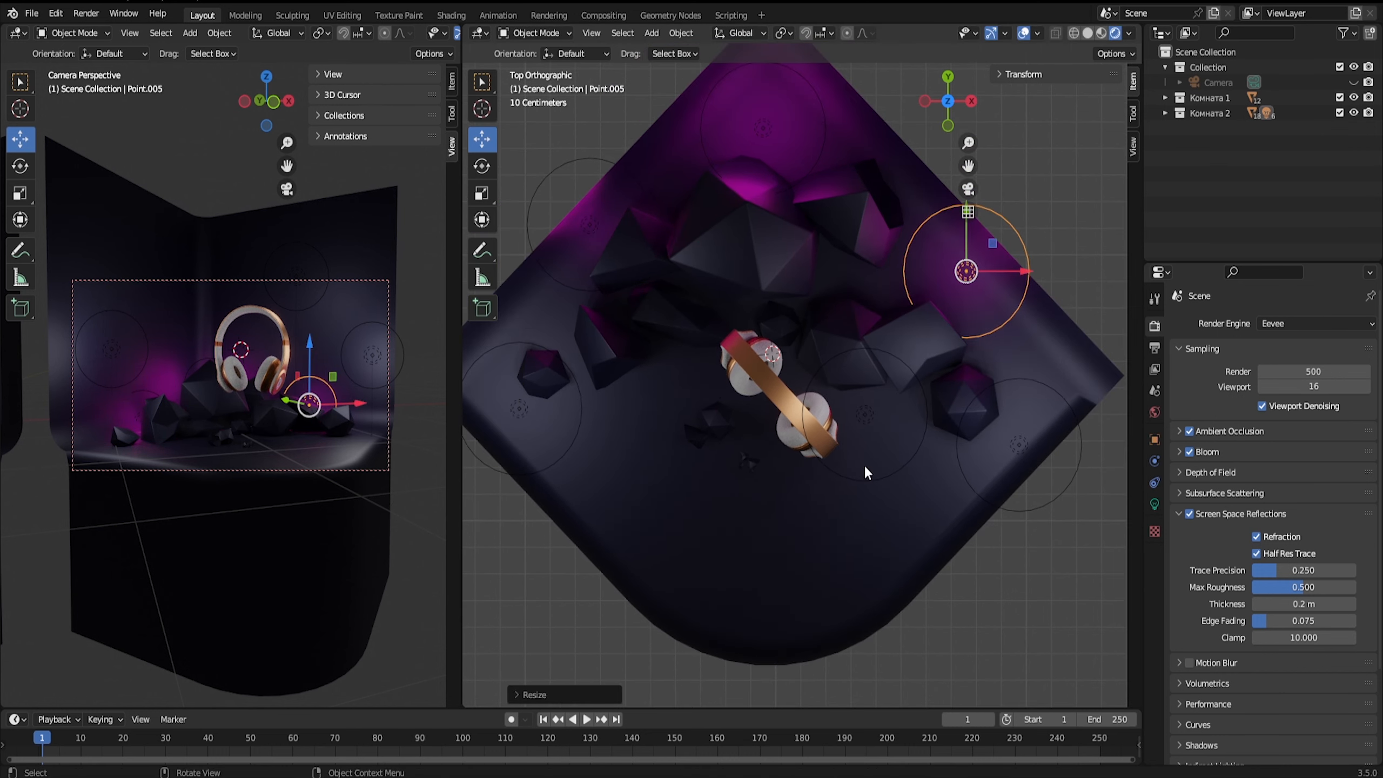
Move the headphones, the small rock behind them and the largest central rock forward from above.
click(801, 428)
key(g)
click(783, 471)
click(777, 325)
key(g)
click(772, 353)
click(690, 348)
click(754, 236)
key(g)
click(752, 279)
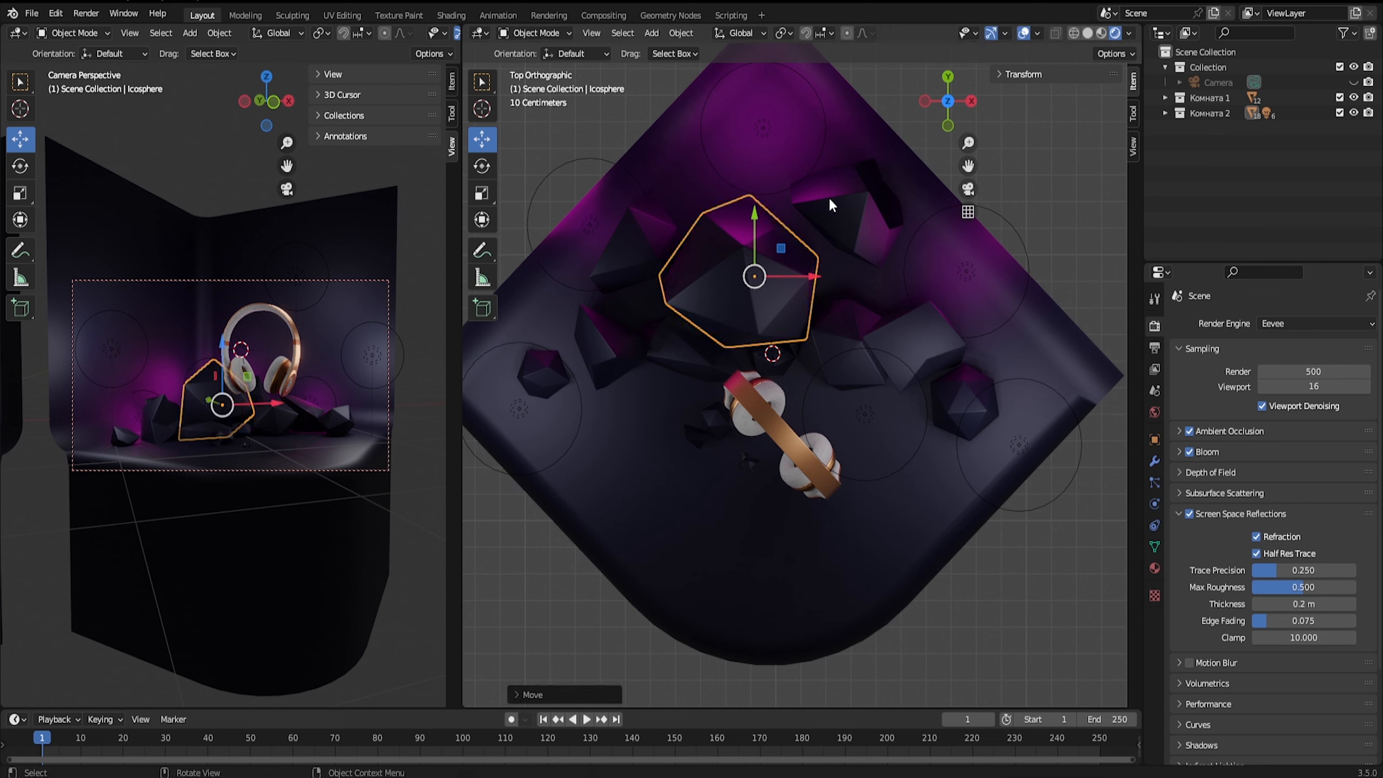
Move the right-hand rocks inward and bring the right magenta light closer behind them.
click(863, 215)
key(g)
click(839, 260)
click(844, 348)
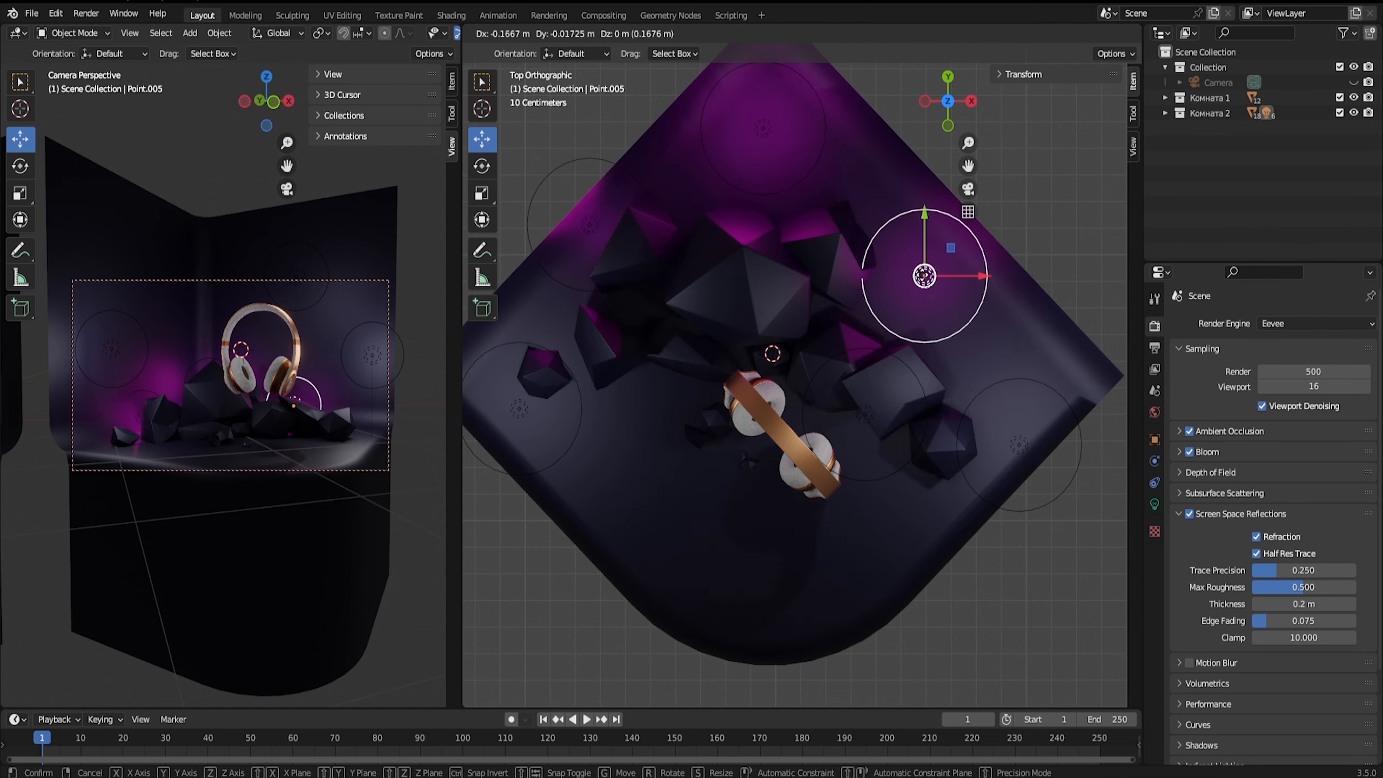
click(926, 262)
Rearrange the long rock and the small outer rock on the left, and nudge the left magenta light forward.
click(632, 340)
key(g)
click(643, 323)
click(546, 375)
key(g)
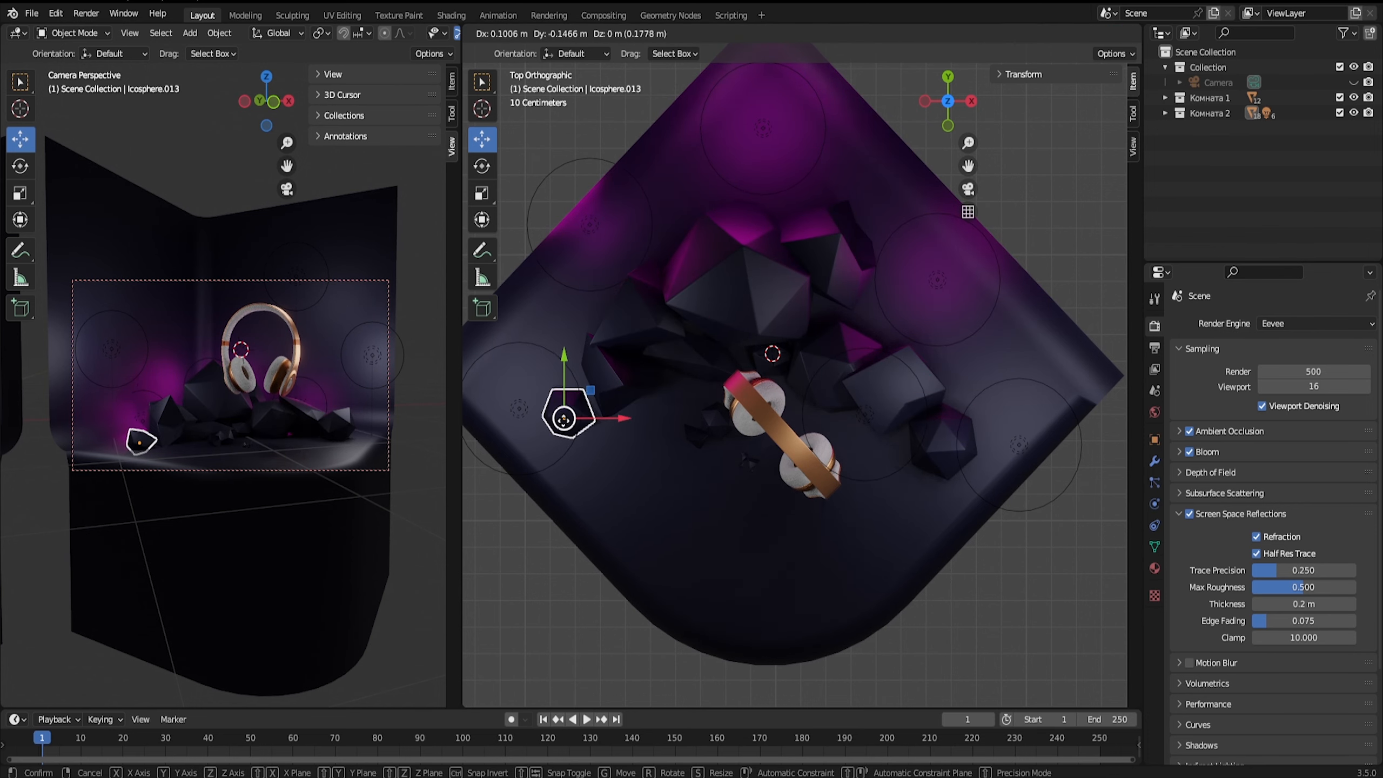
click(574, 416)
click(590, 224)
key(g)
click(588, 245)
Select the small rocks on the floor in front of the headphones and reposition them.
shift+drag(717, 497, 762, 450)
middle_drag(731, 455, 884, 366)
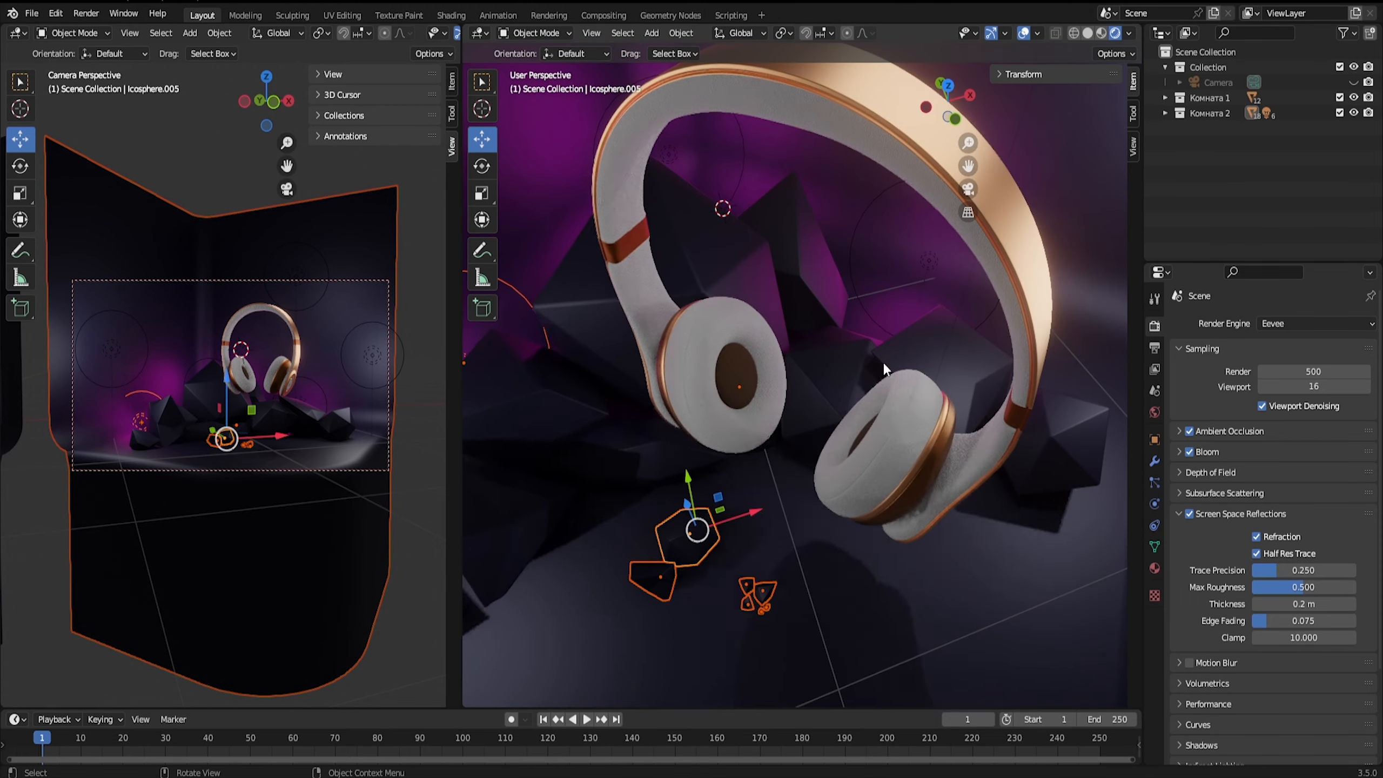
key(KP_7)
shift+click(769, 565)
shift+click(768, 566)
drag(714, 429, 719, 370)
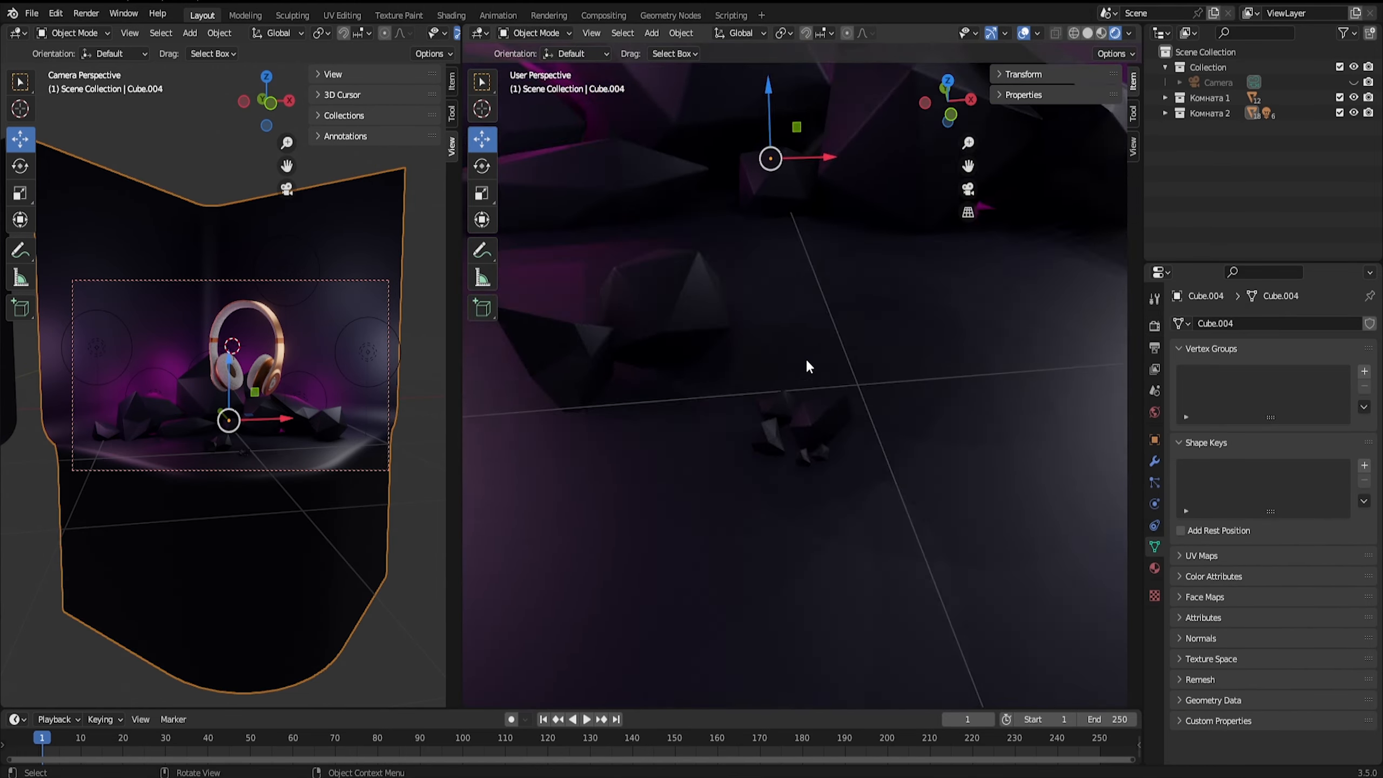
Scale one of the small foreground rocks and move it slightly within its cluster.
scroll(807, 361, up, 4)
click(749, 450)
key(s)
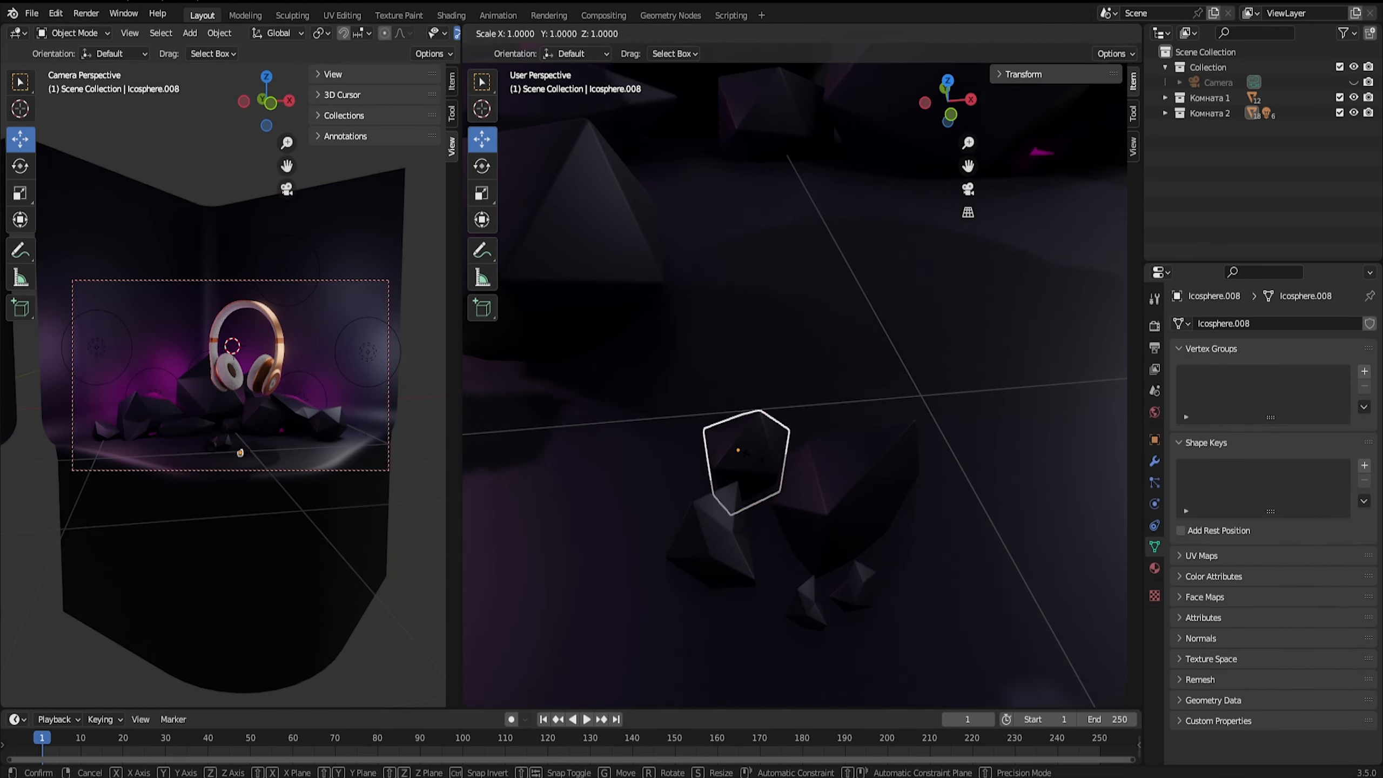
click(890, 472)
scroll(889, 472, down, 4)
click(730, 326)
key(s)
mouse_move(731, 328)
mouse_down()
mouse_move(708, 331)
mouse_move(733, 303)
mouse_up()
Scale a neighbouring small foreground rock to vary the cluster.
click(775, 335)
key(s)
click(820, 363)
click(759, 297)
middle_drag(806, 305, 889, 340)
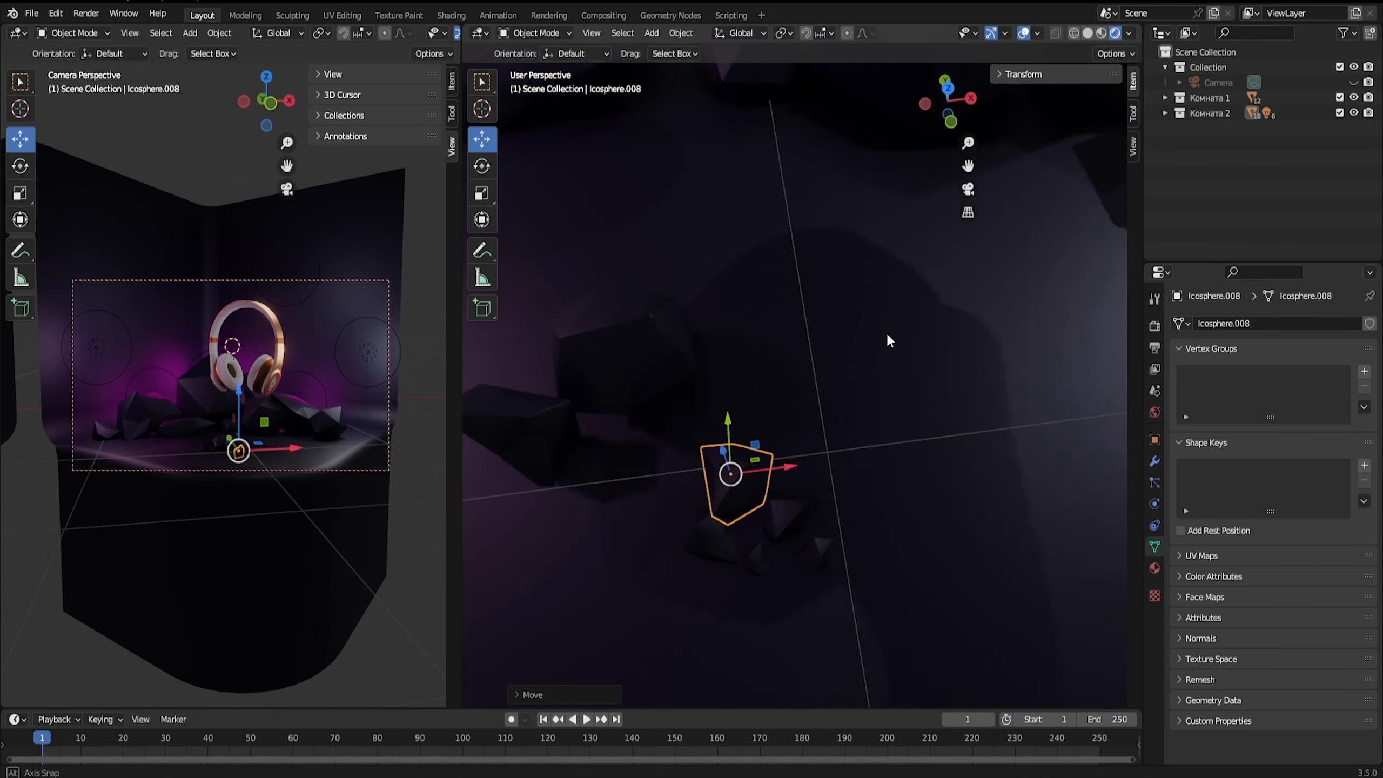
Widen the perspective viewport and add a text object to the scene.
key(KP_1)
middle_drag(836, 525, 847, 572)
scroll(850, 454, down, 5)
drag(466, 68, 309, 70)
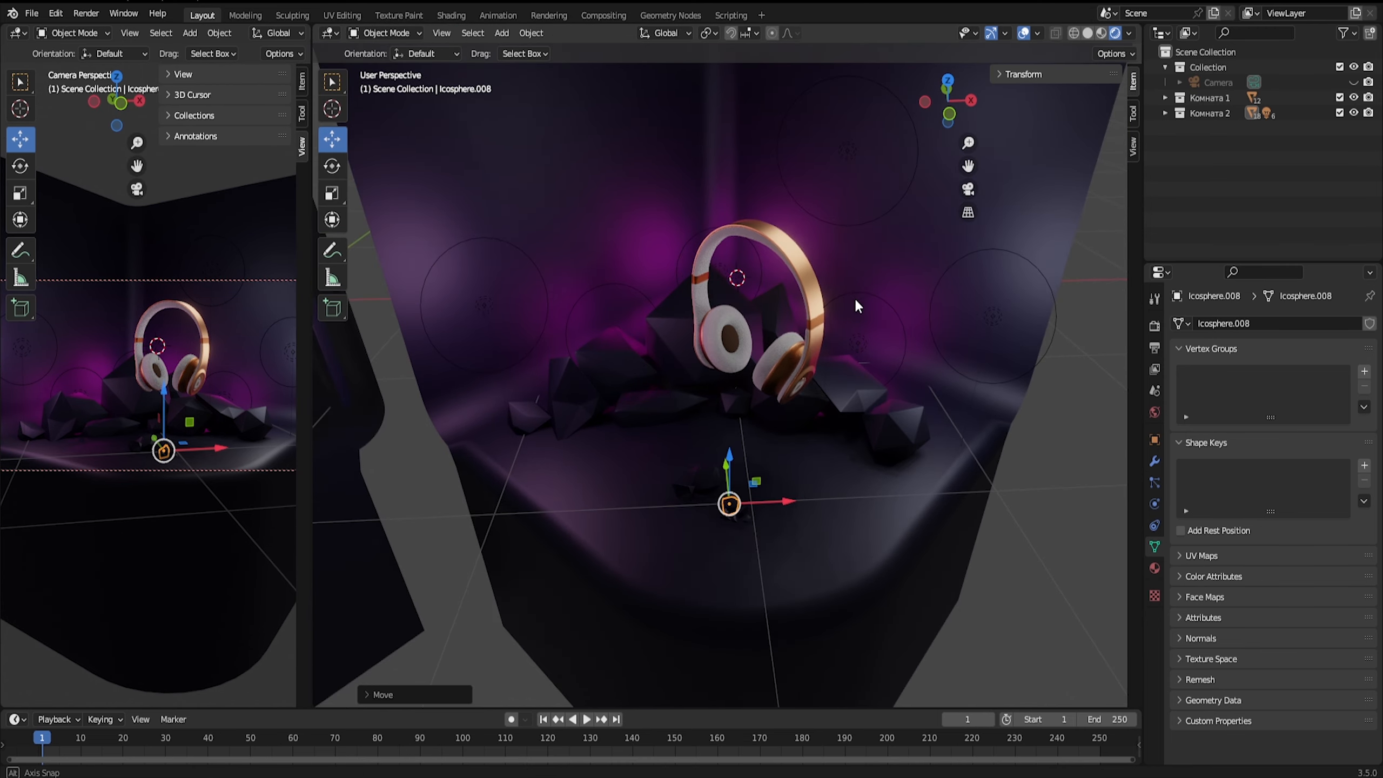
key(shift+a)
click(847, 365)
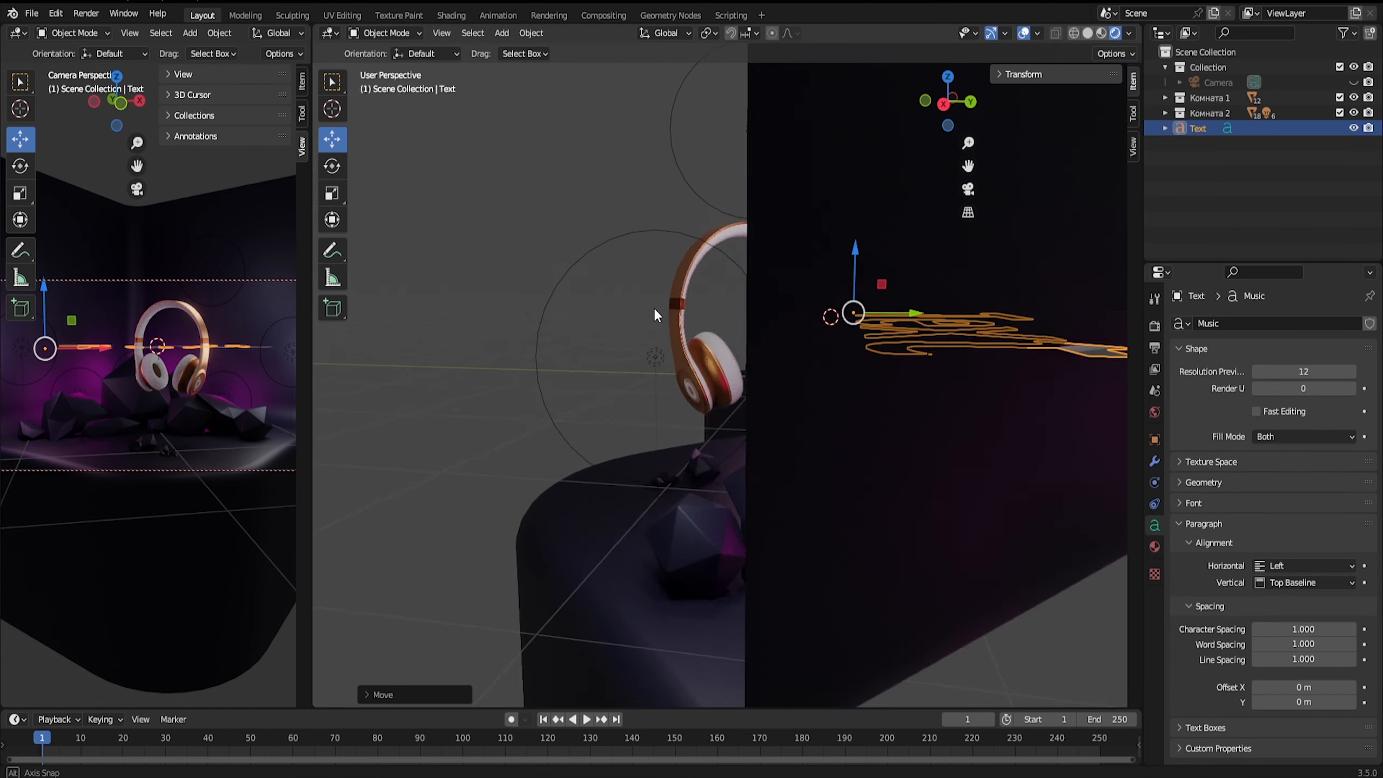
Set the text's paragraph offset Y to -0.3 m.
drag(1304, 702, 1282, 687)
click(1215, 728)
scroll(1231, 727, down, 4)
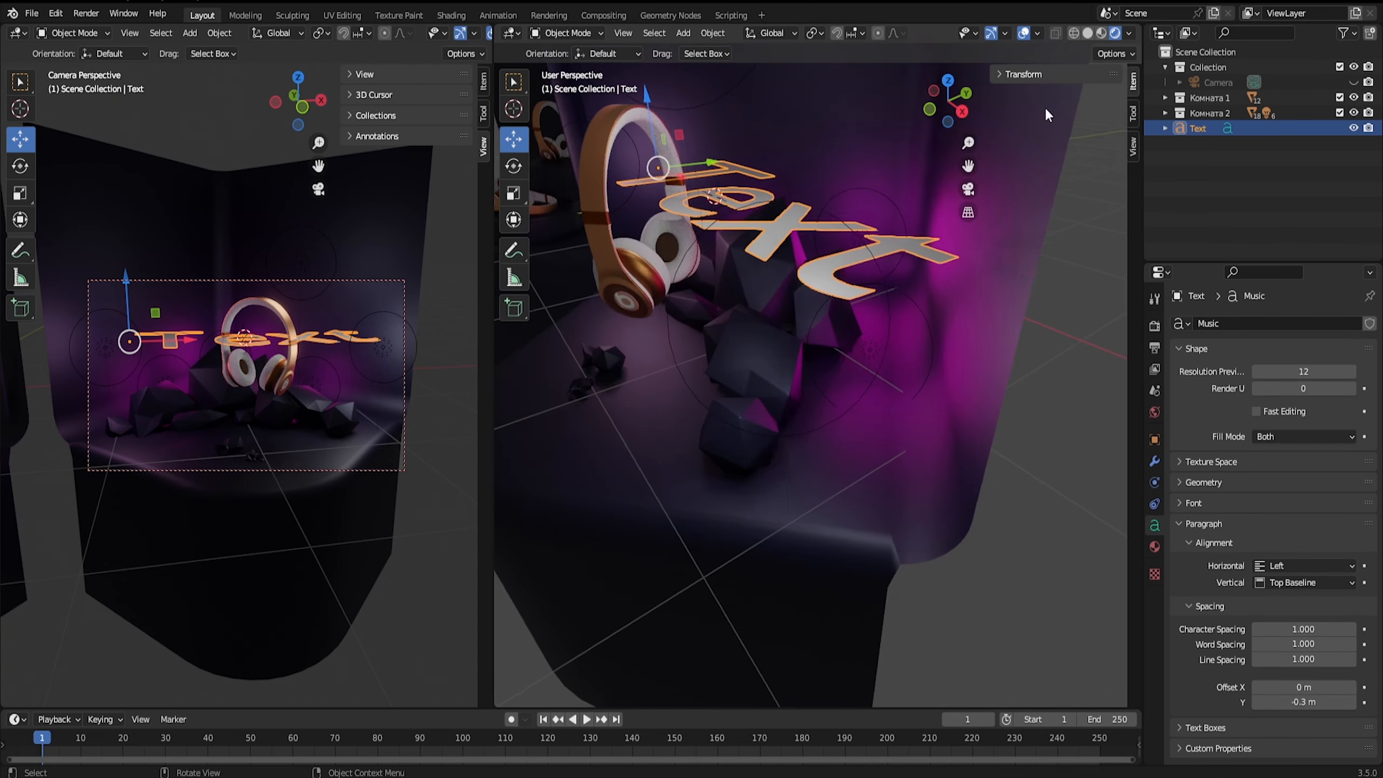
Rotate the text 90° in the right side view so that it stands upright.
key(KP_3)
key(r)
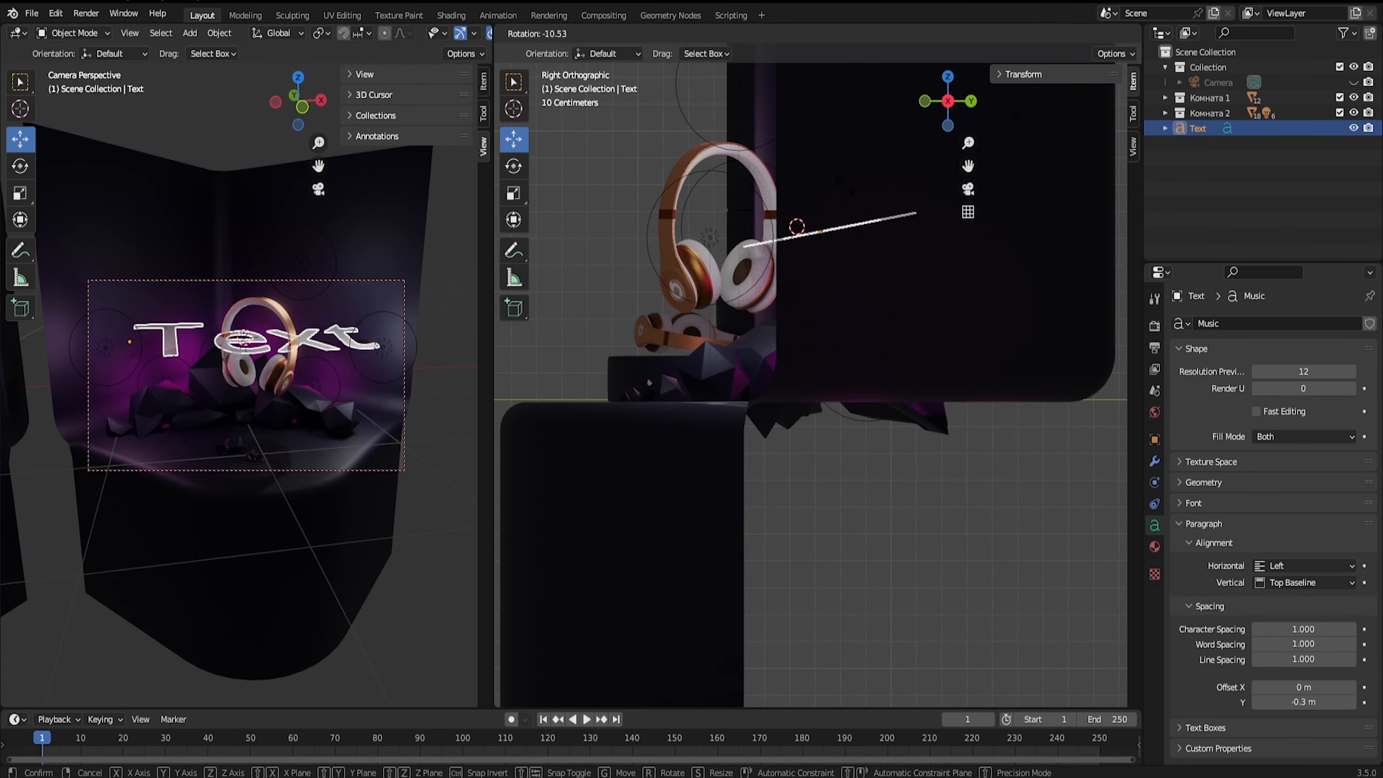
text(90)
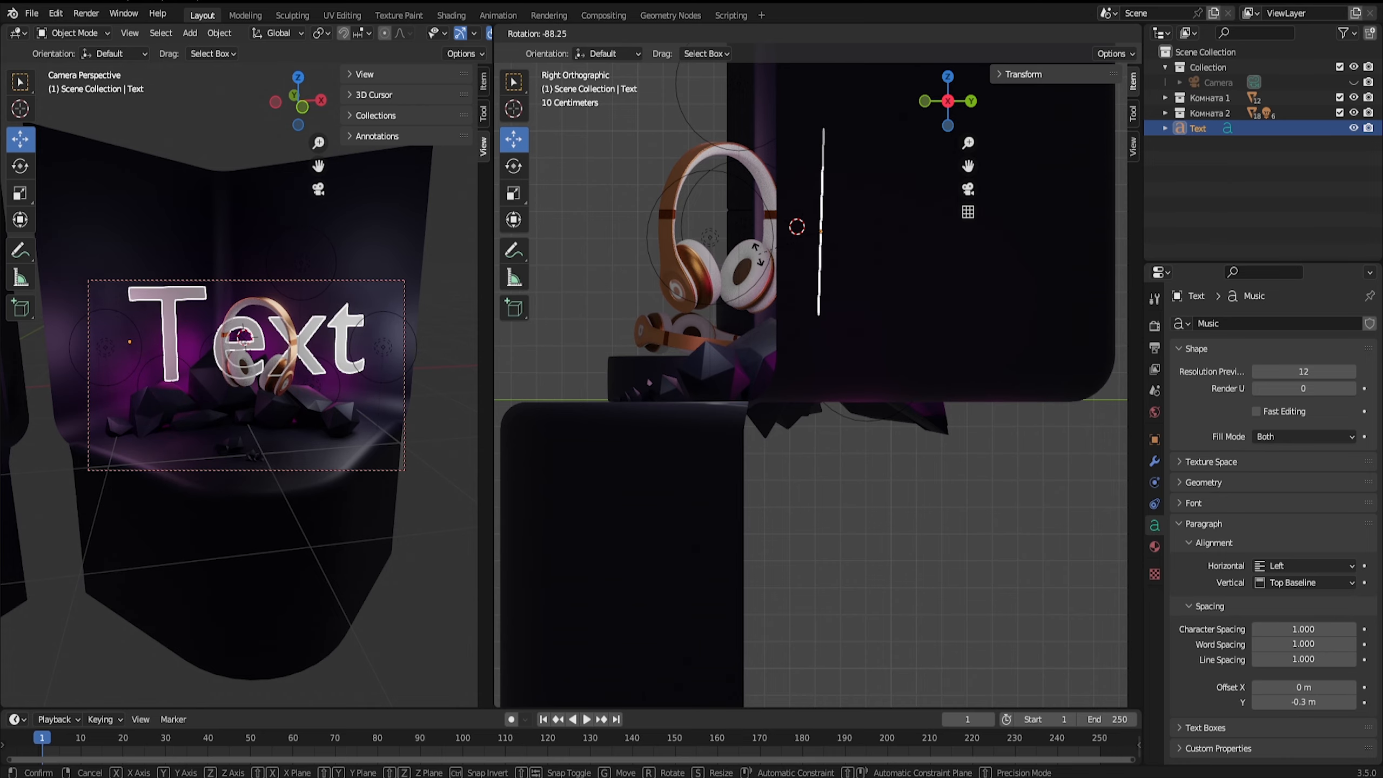
key(Return)
Change the text to "Music", and scale and position it across the headphones.
middle_drag(793, 156, 816, 335)
key(s)
click(740, 321)
drag(634, 296, 721, 299)
middle_drag(721, 299, 708, 436)
drag(652, 331, 648, 378)
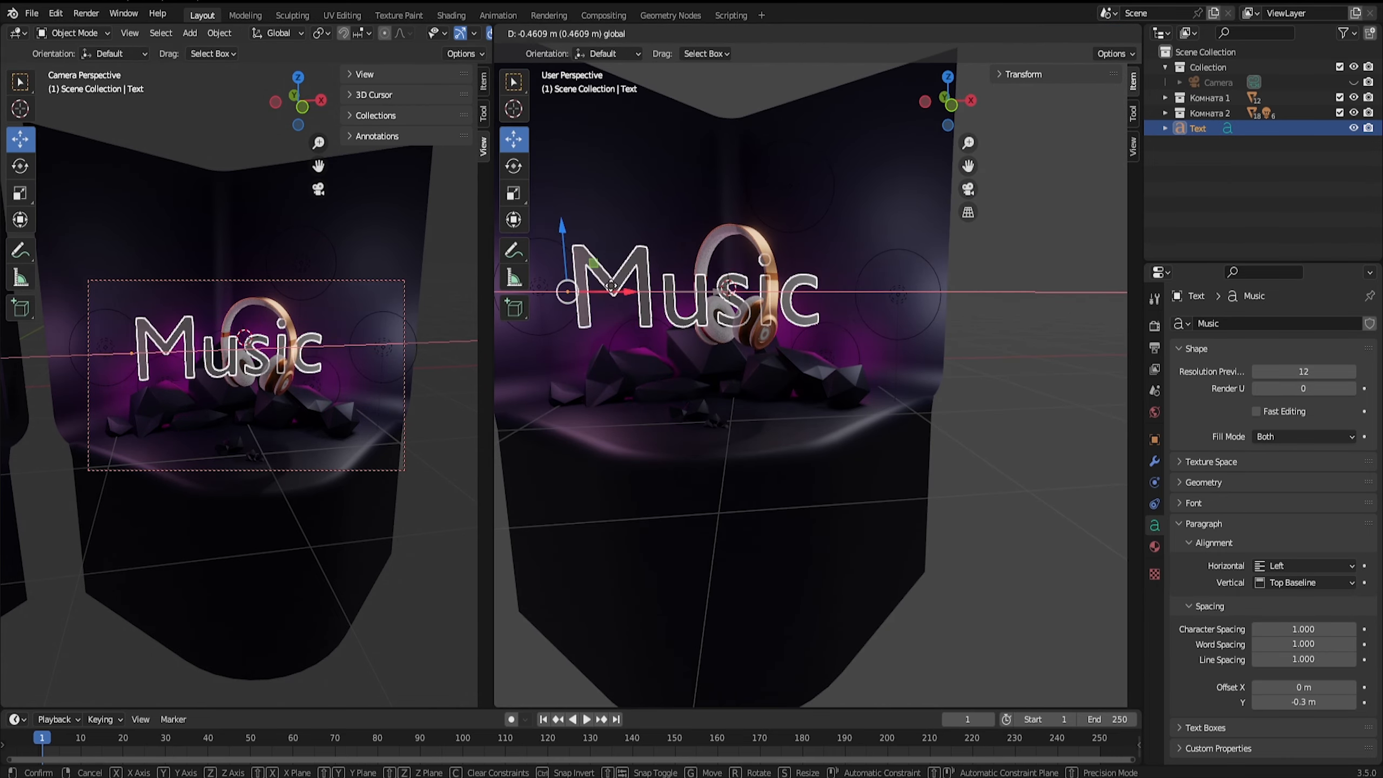
click(611, 285)
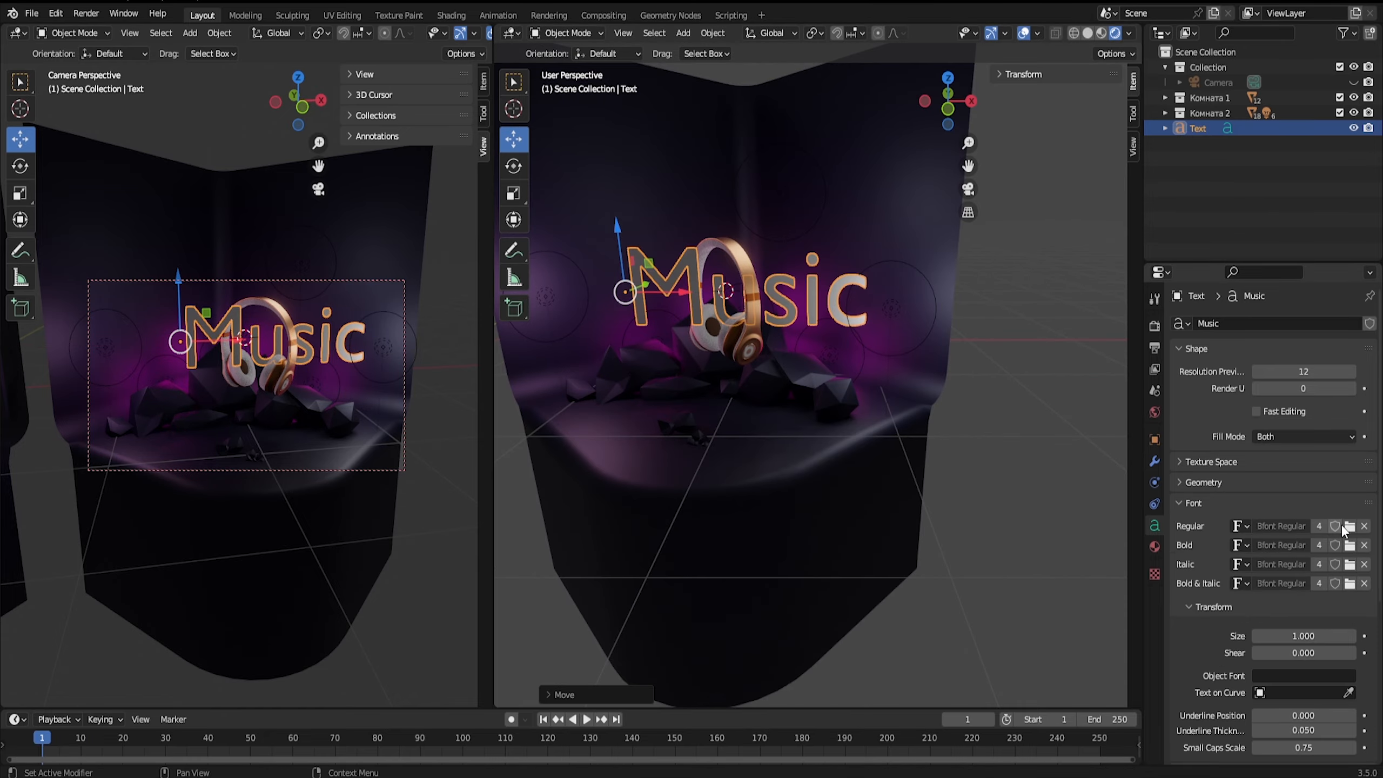
Set the text's regular font to Ink Free from the Windows Fonts folder.
click(1350, 525)
double_click(877, 382)
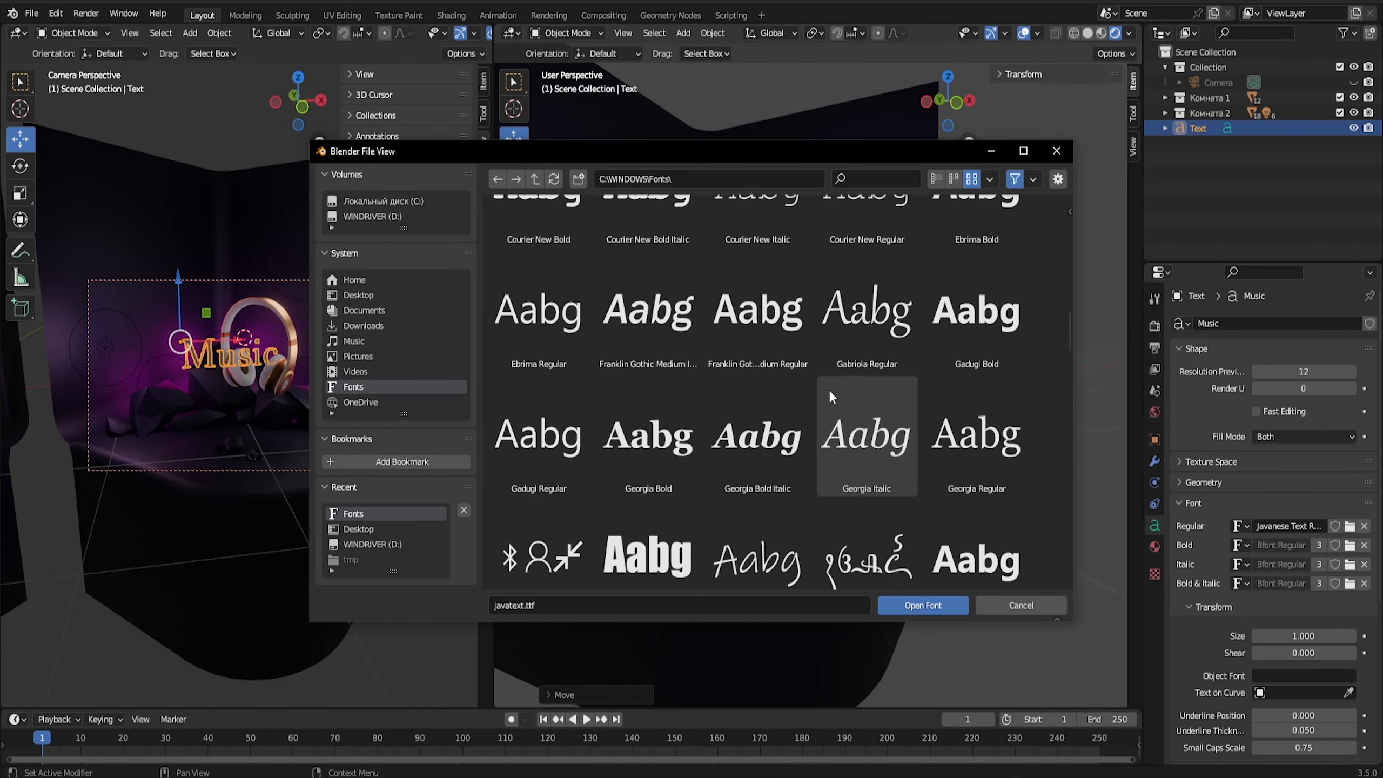
click(758, 409)
click(896, 606)
Nudge the Music text to the right in the front view and slightly backward in the top view.
mouse_move(762, 403)
middle_down()
mouse_move(722, 337)
mouse_move(686, 403)
middle_up()
key(KP_1)
drag(671, 250, 687, 250)
key(KP_7)
drag(643, 451, 643, 445)
Select the white point light with radius 0.306 m and move it forward and slightly left from above.
click(948, 125)
shift+middle_drag(689, 393, 793, 479)
middle_drag(676, 464, 681, 545)
click(917, 203)
click(948, 76)
drag(924, 481, 913, 482)
drag(859, 429, 859, 417)
drag(859, 469, 833, 528)
Lower the white point light to just above the headphones in the front view.
click(948, 125)
drag(846, 140, 851, 124)
drag(839, 191, 835, 239)
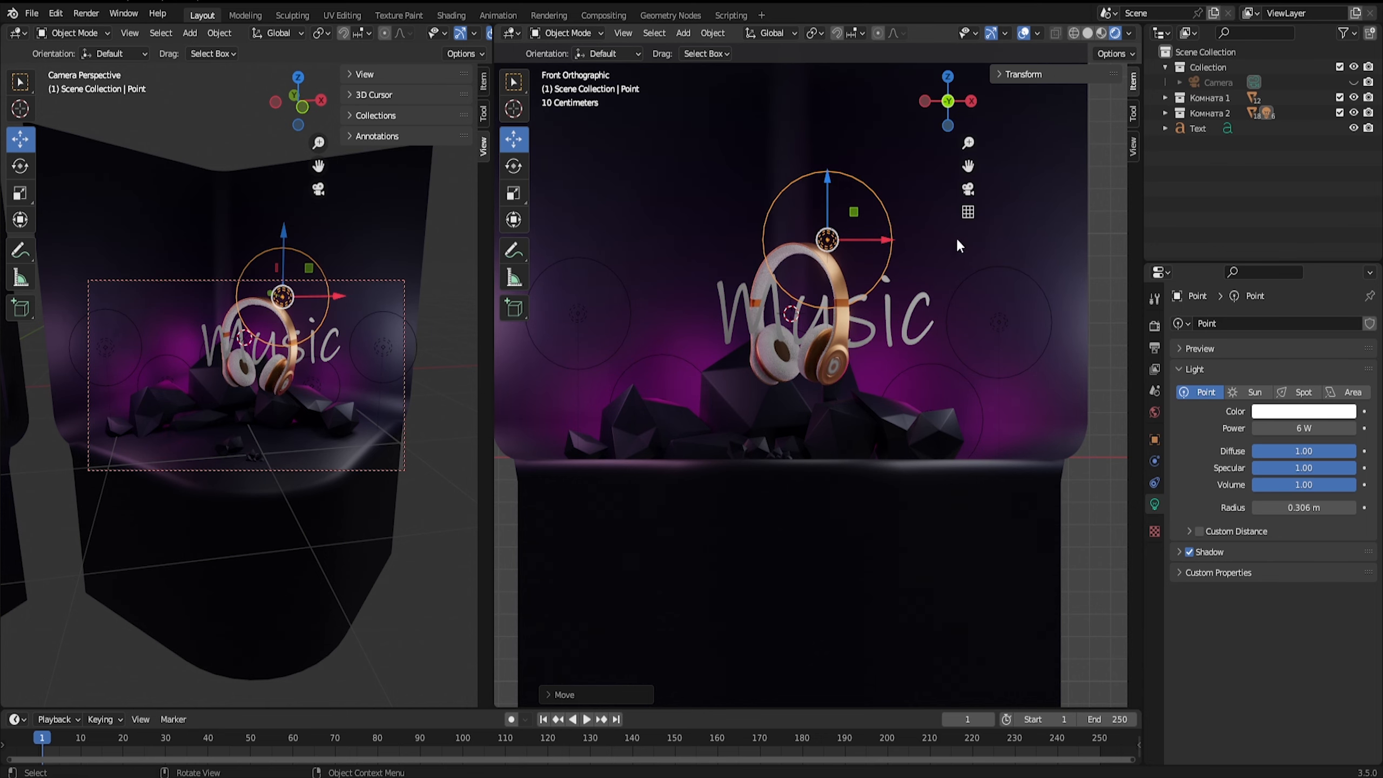
Try moving the right white light forward and toward the headphones from above, and undo the move.
click(948, 77)
click(999, 496)
drag(999, 496, 908, 587)
middle_drag(932, 392, 951, 227)
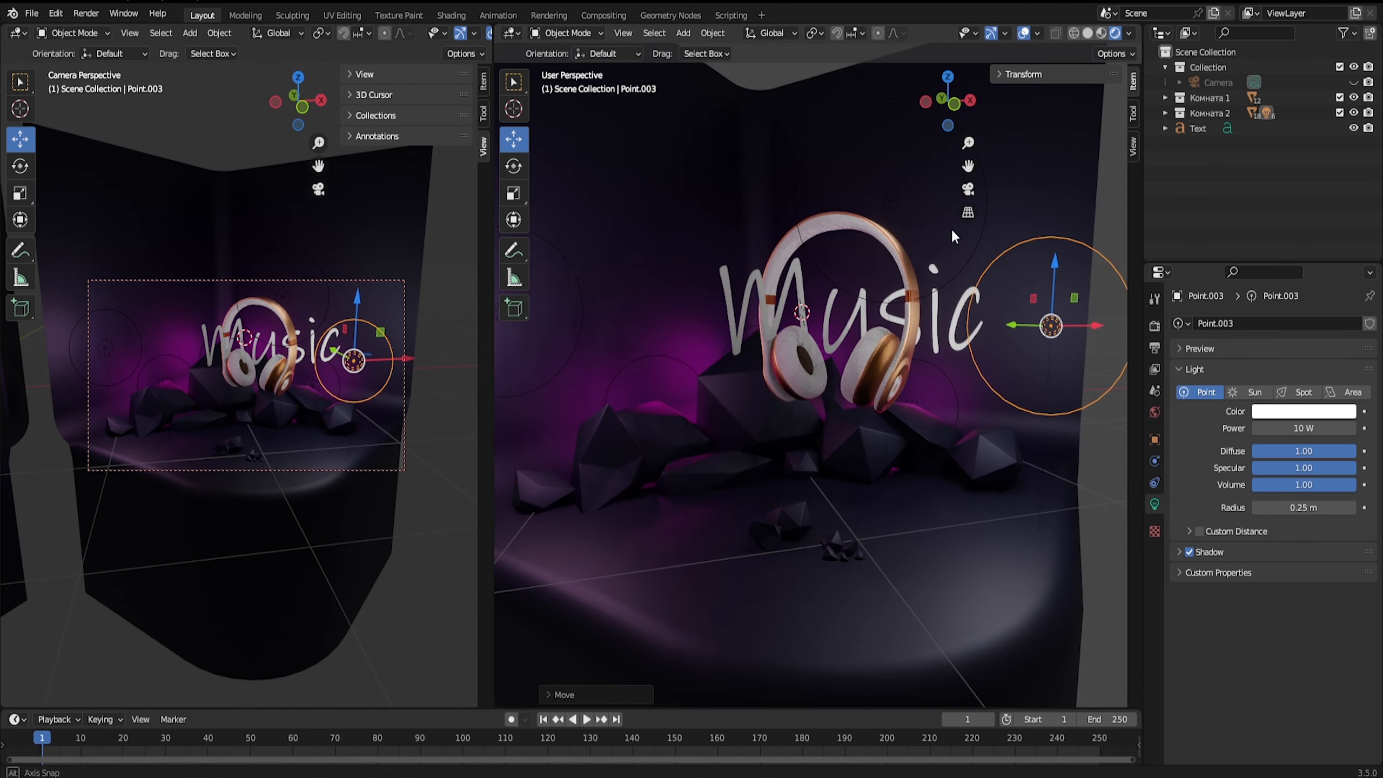
key(ctrl+z)
Create a new material named Music for the Music text.
click(954, 109)
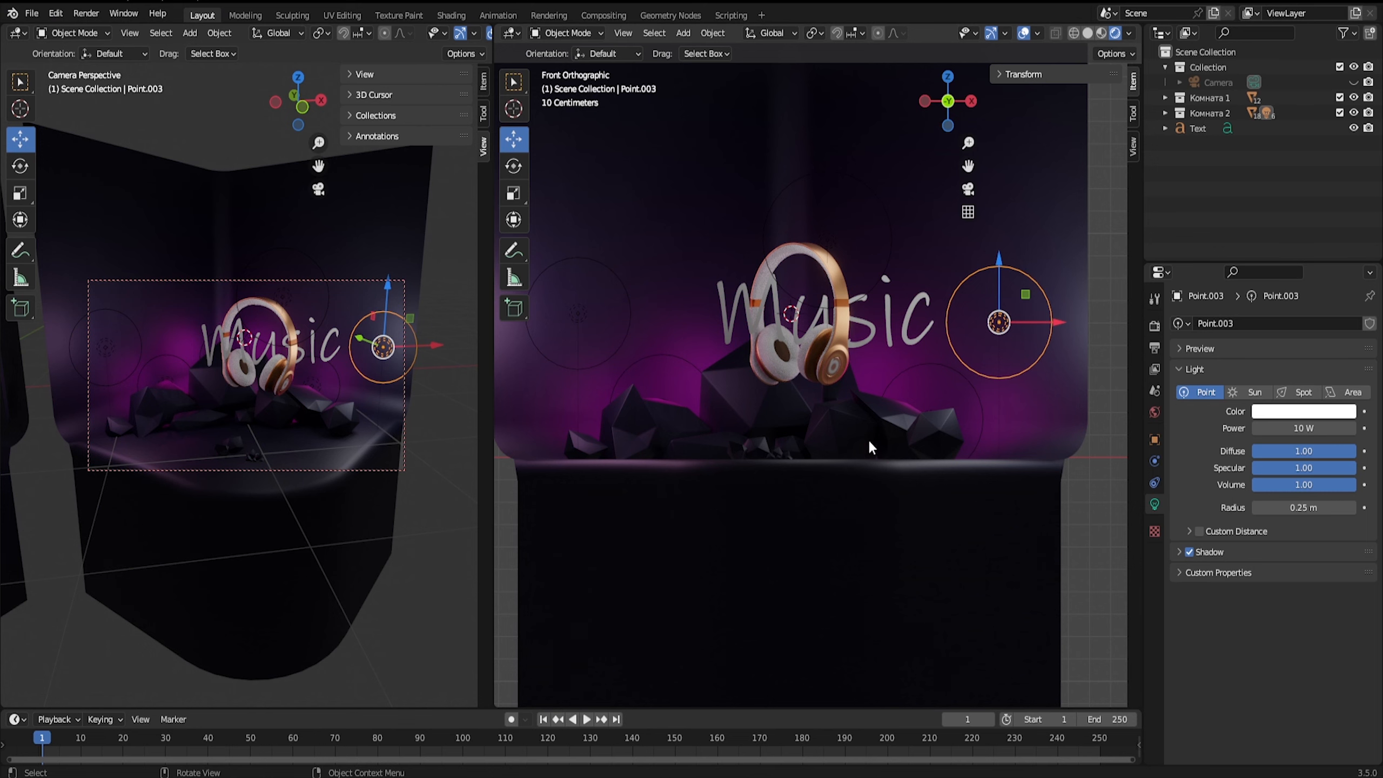
mouse_move(867, 439)
middle_down()
mouse_move(843, 435)
mouse_move(862, 462)
middle_up()
scroll(852, 372, up, 2)
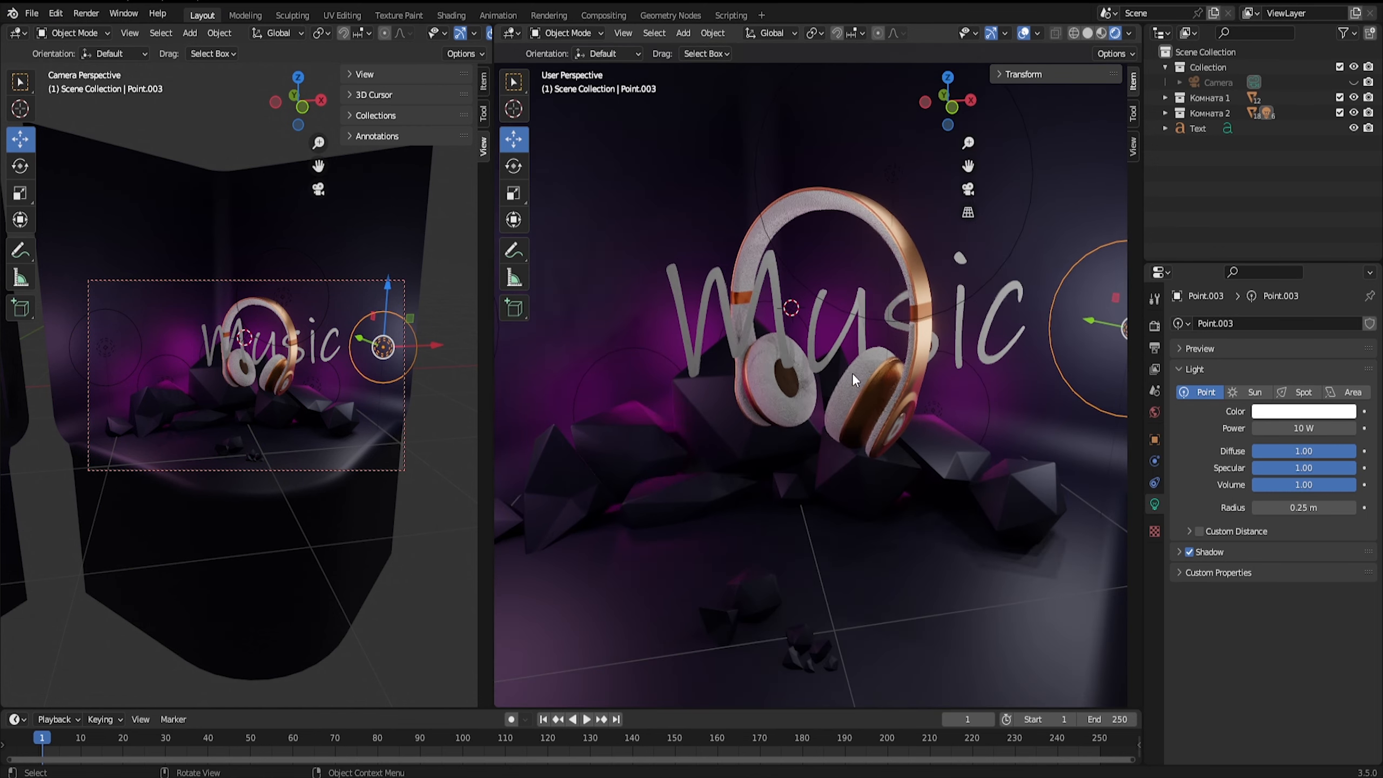
click(673, 293)
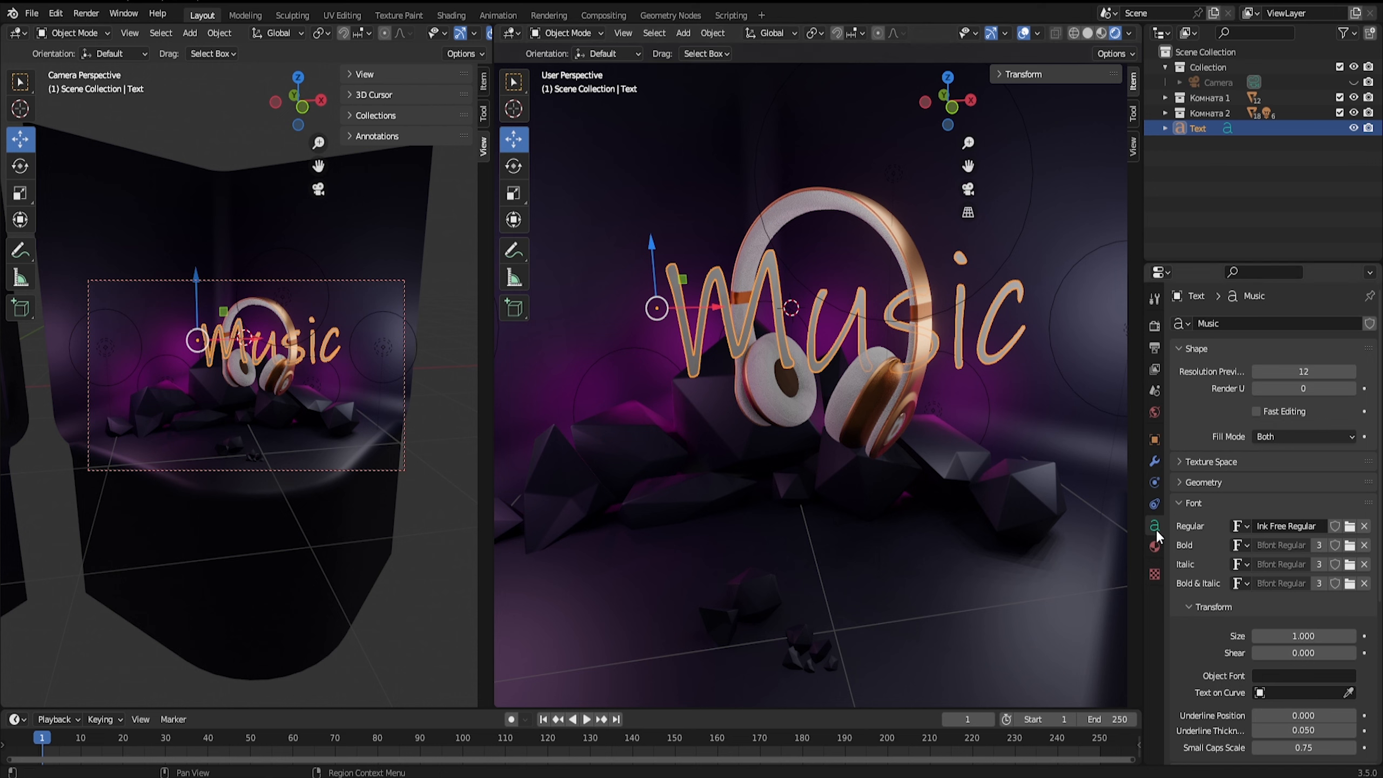
click(1154, 547)
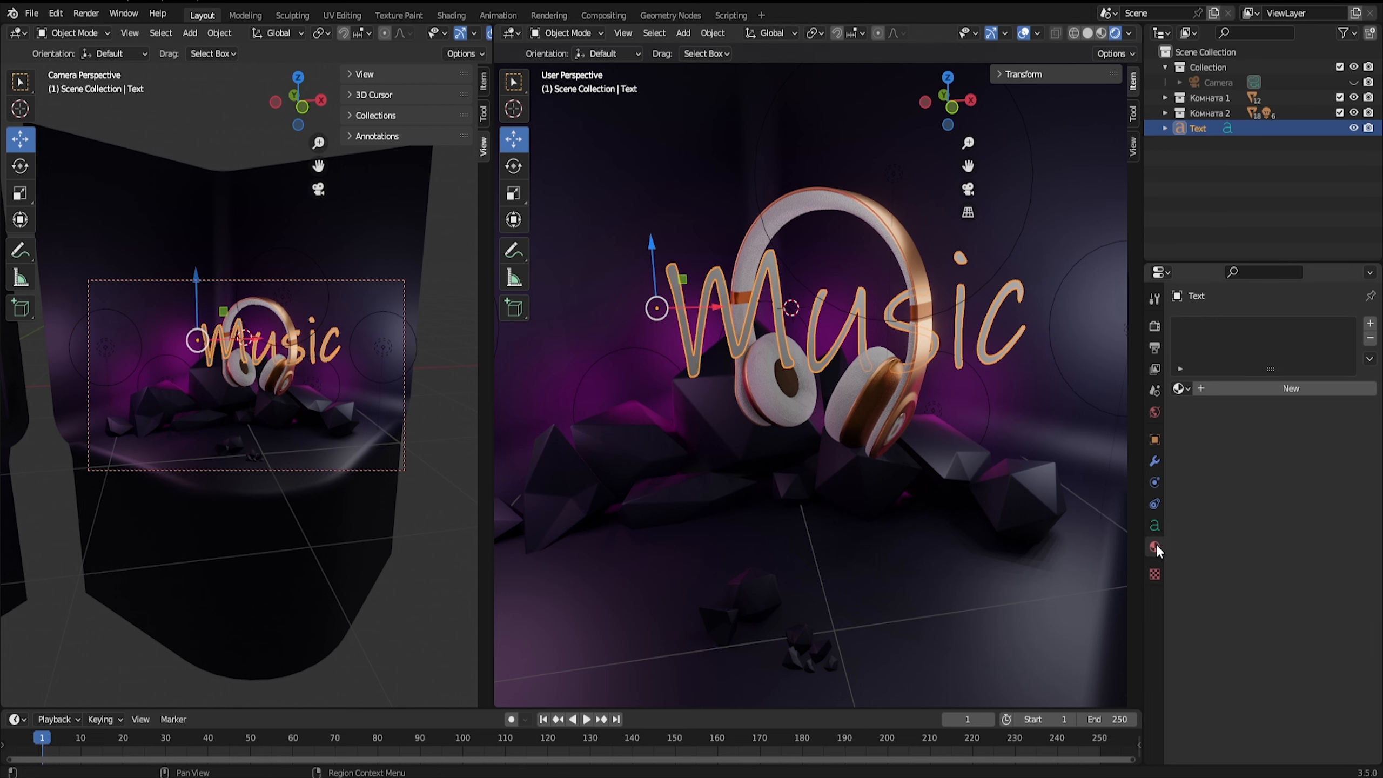
click(1232, 390)
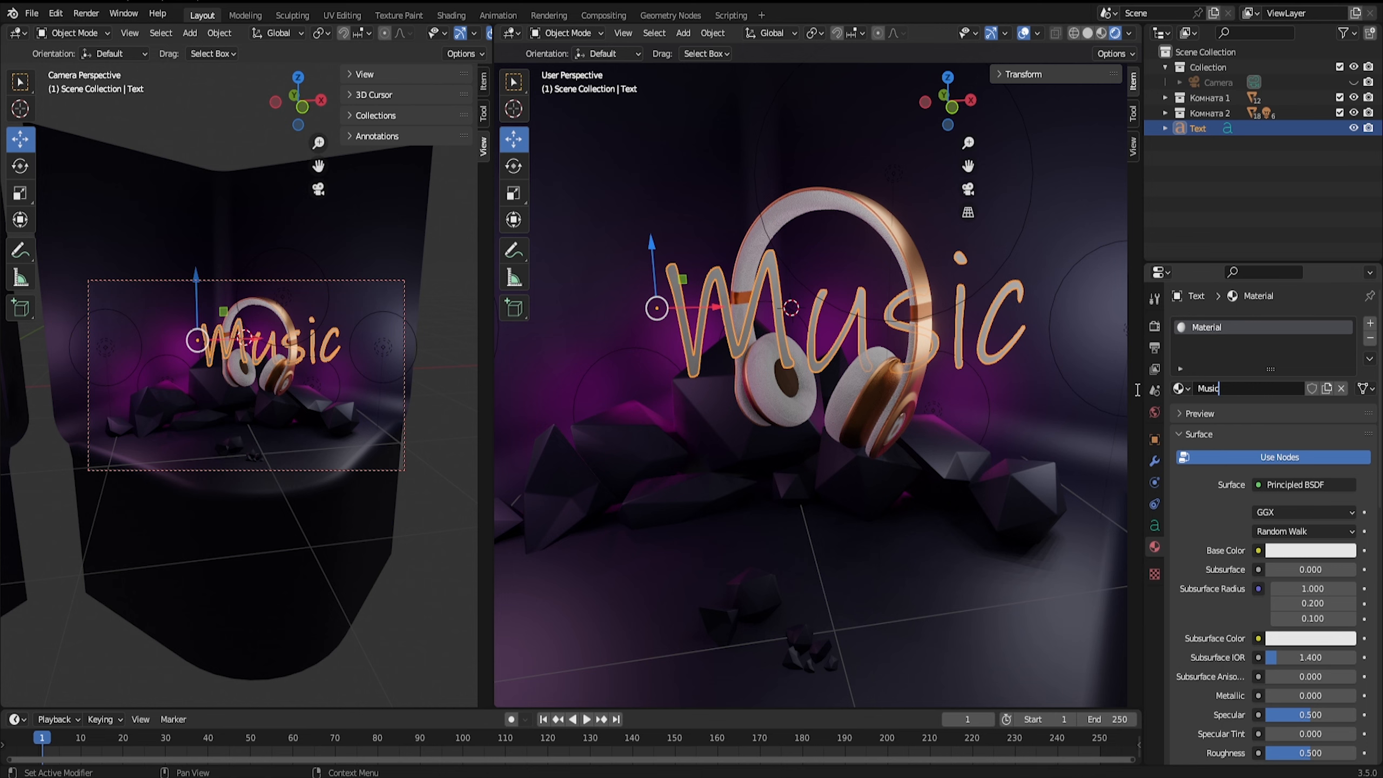
key(Return)
Set the Music material's emission colour to white.
scroll(1214, 540, down, 15)
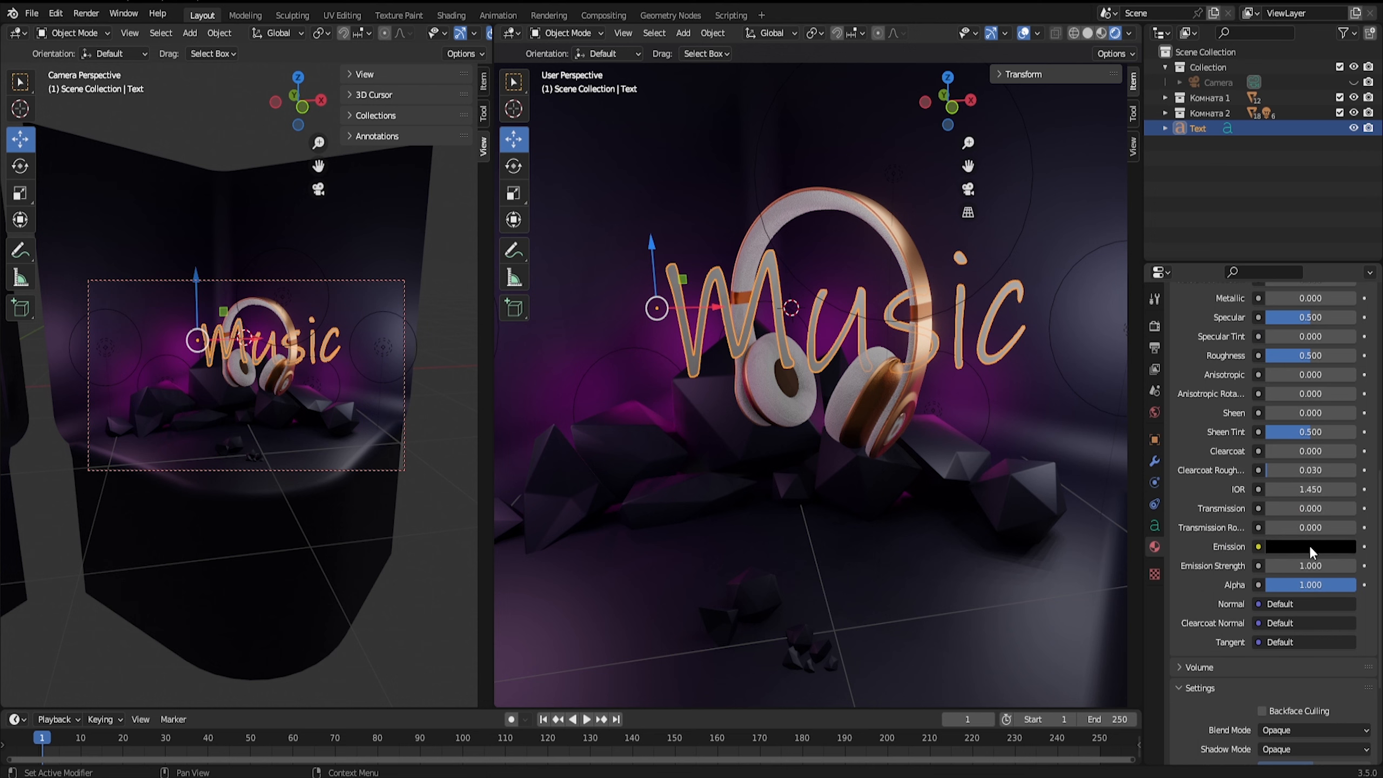
click(1310, 544)
drag(1344, 438, 1344, 328)
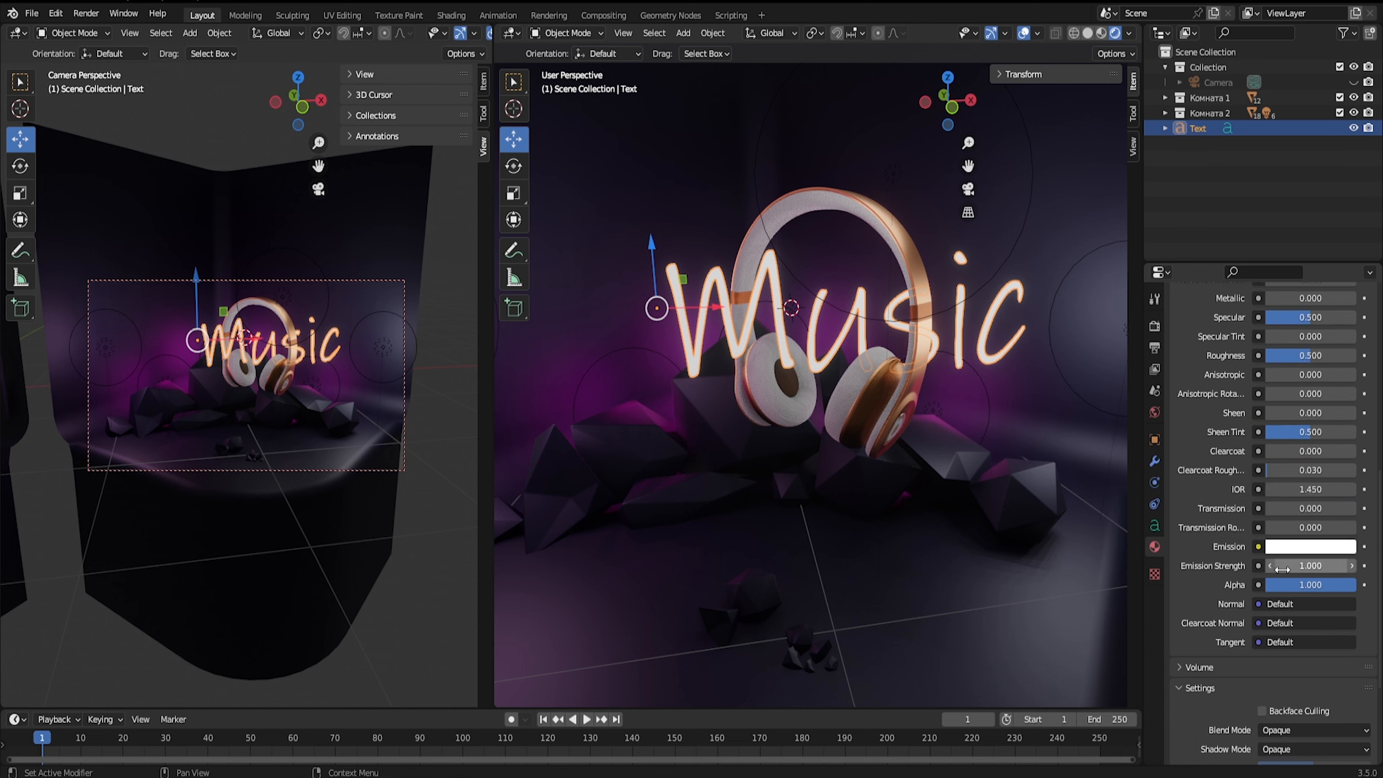
Set the Music material's emission strength to 13 and deselect the text.
mouse_move(1310, 567)
mouse_down()
mouse_move(1347, 566)
mouse_move(1324, 566)
mouse_up()
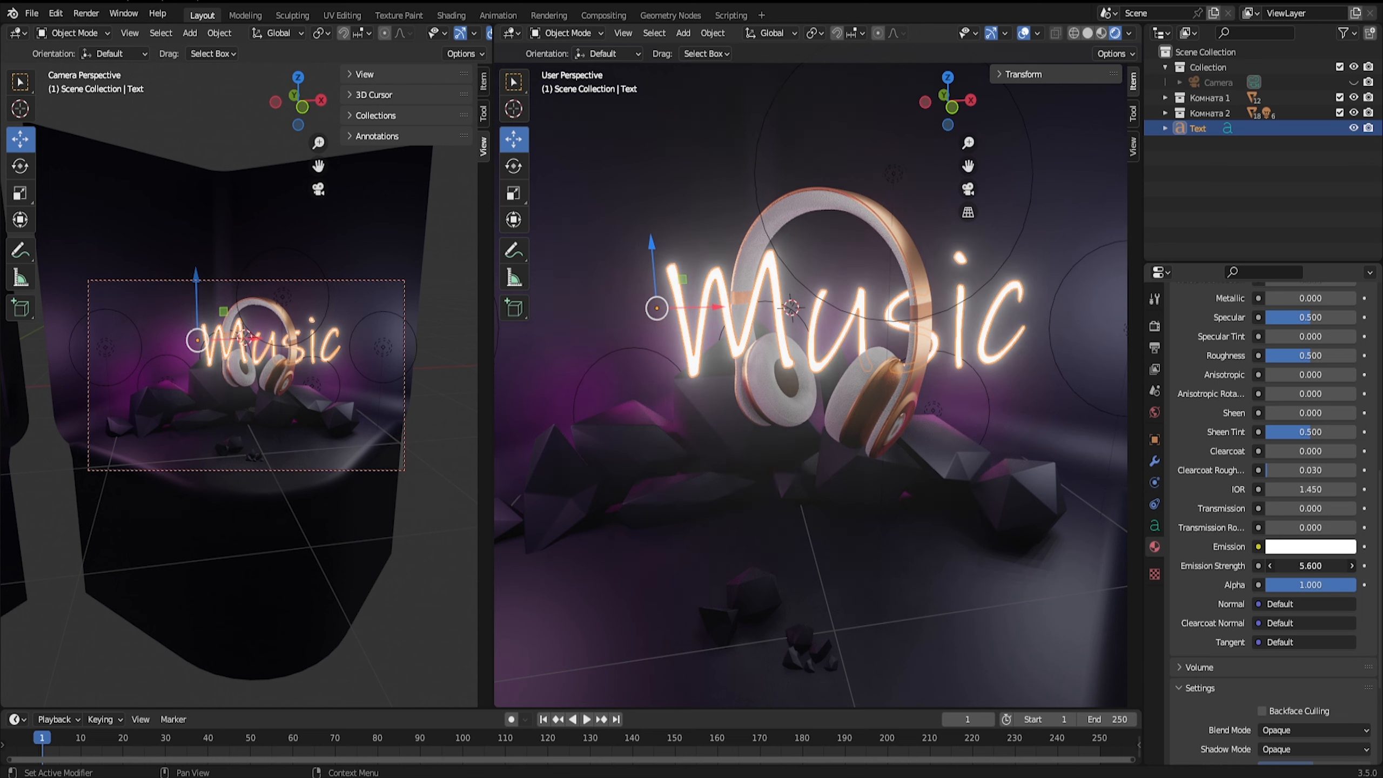
mouse_move(1311, 566)
mouse_down()
mouse_move(1325, 566)
mouse_move(1297, 566)
mouse_up()
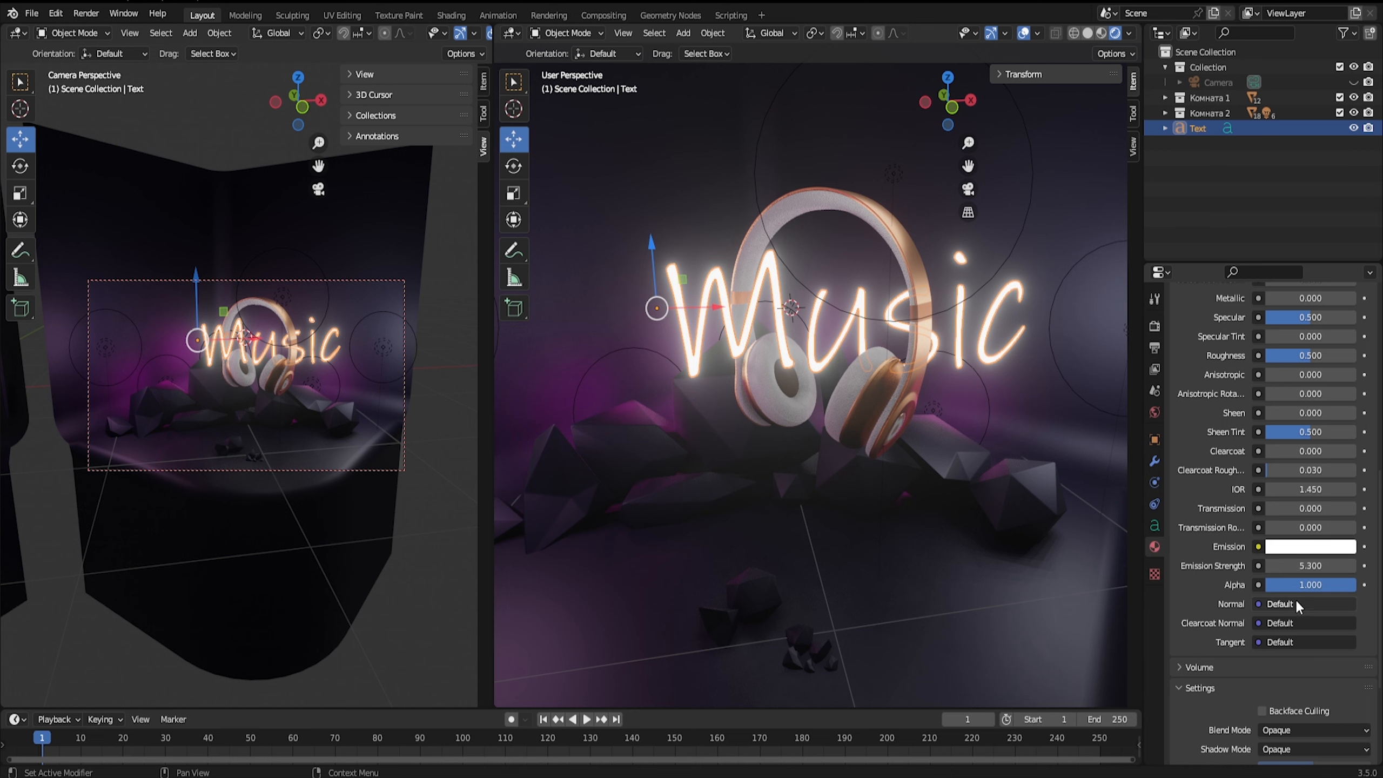
drag(1310, 566, 1352, 565)
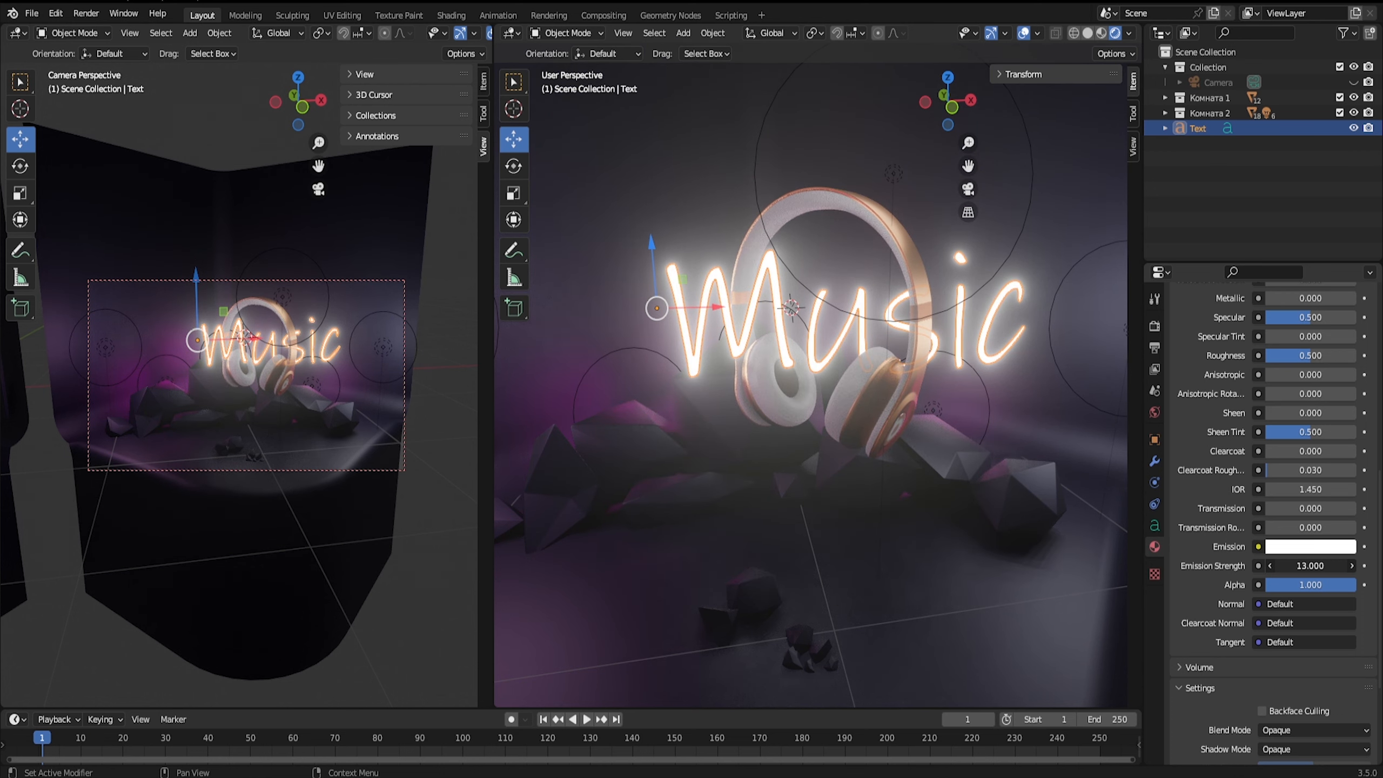
scroll(914, 415, down, 6)
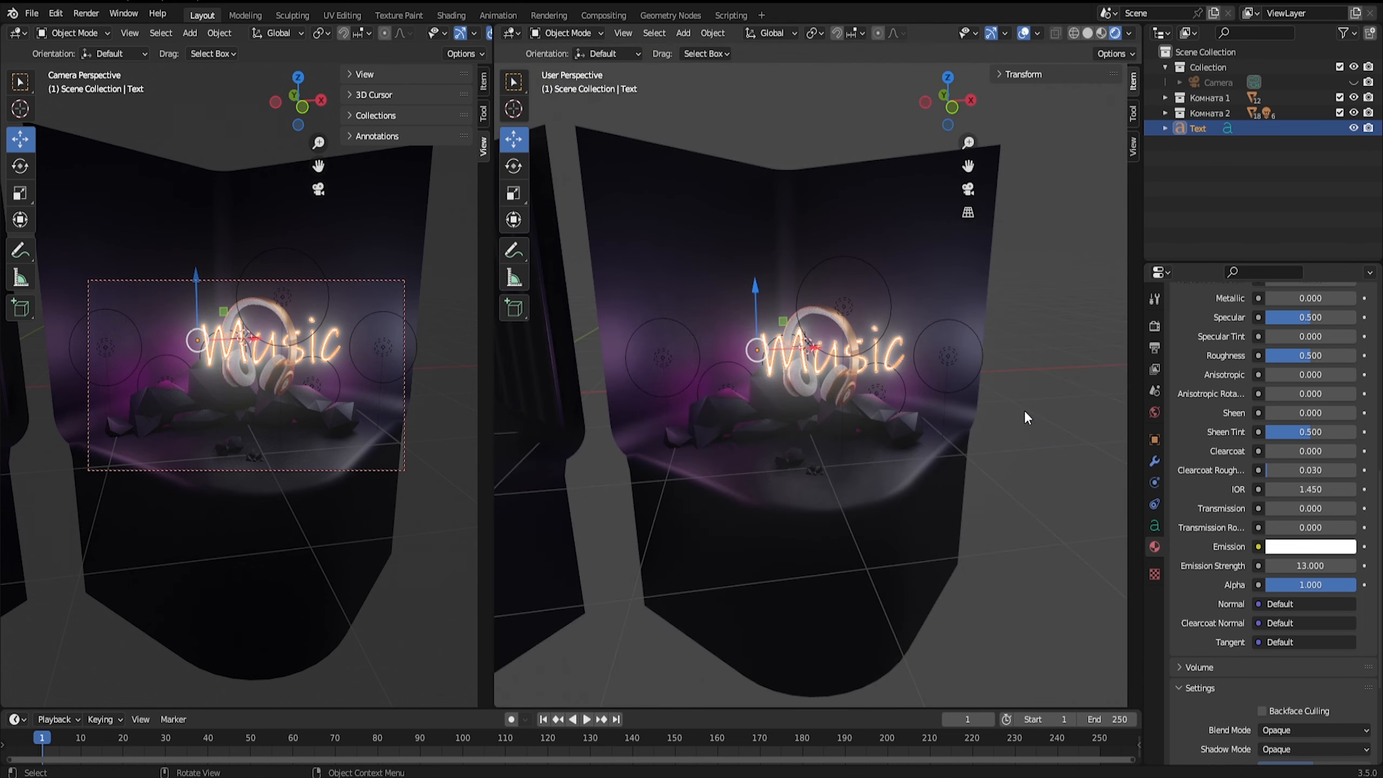
click(1035, 414)
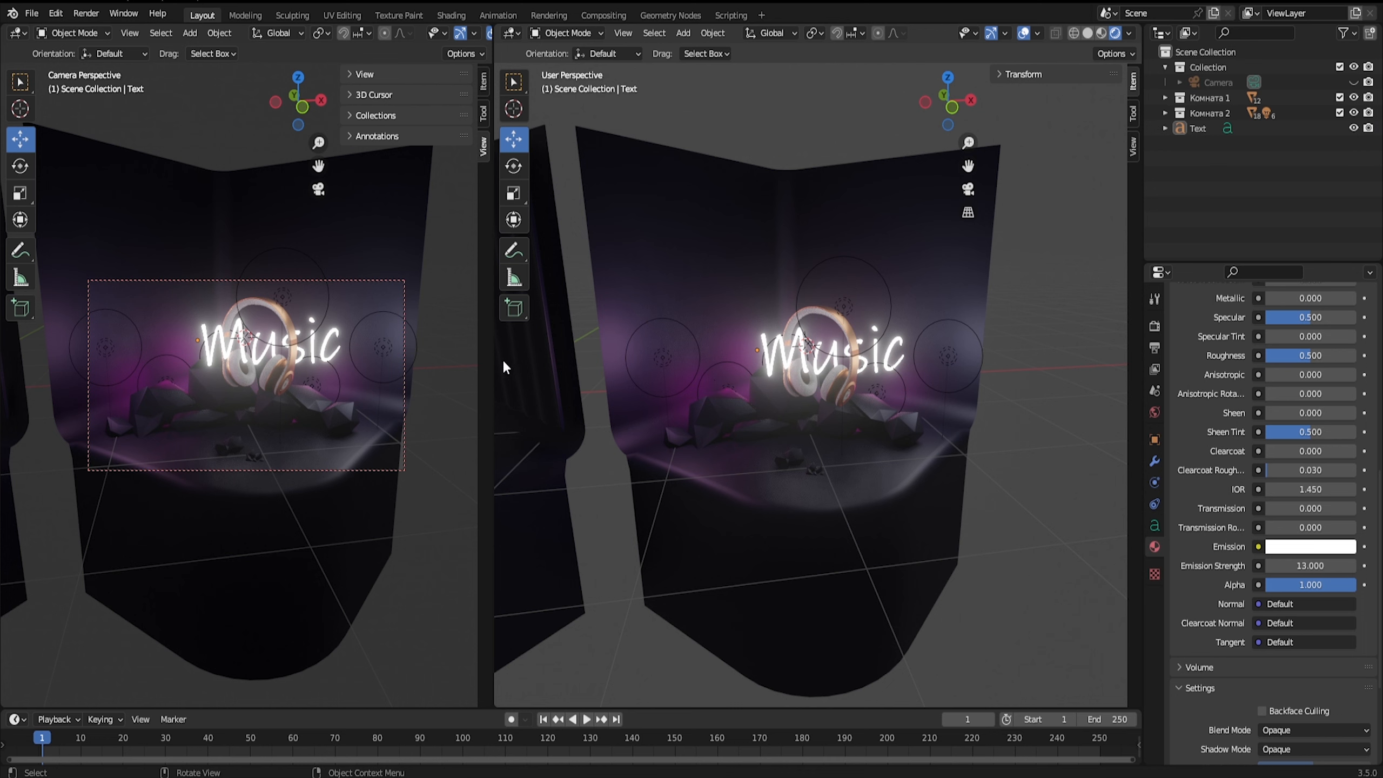
Lower the scene camera's viewing angle slightly toward the floor, keeping the headphones and Music text in frame.
scroll(815, 376, up, 8)
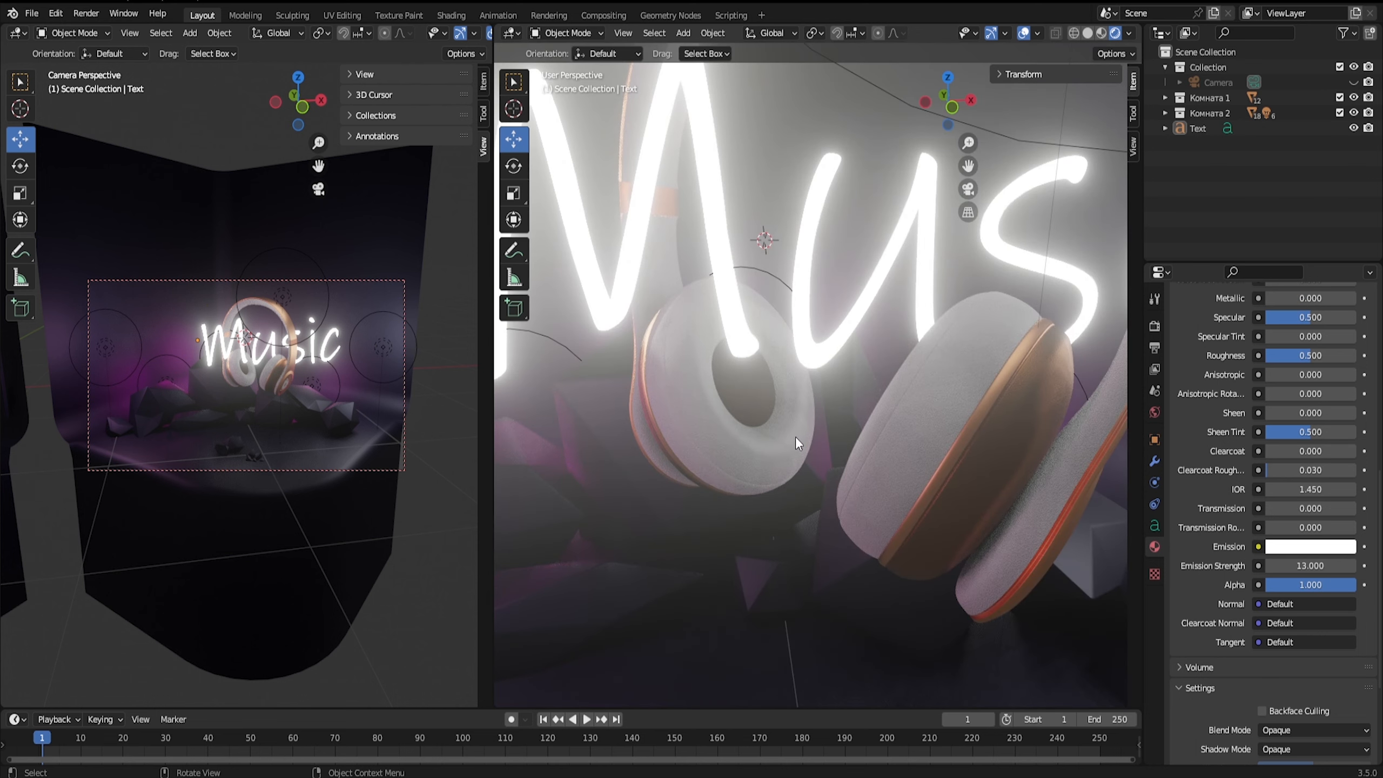
scroll(842, 432, down, 8)
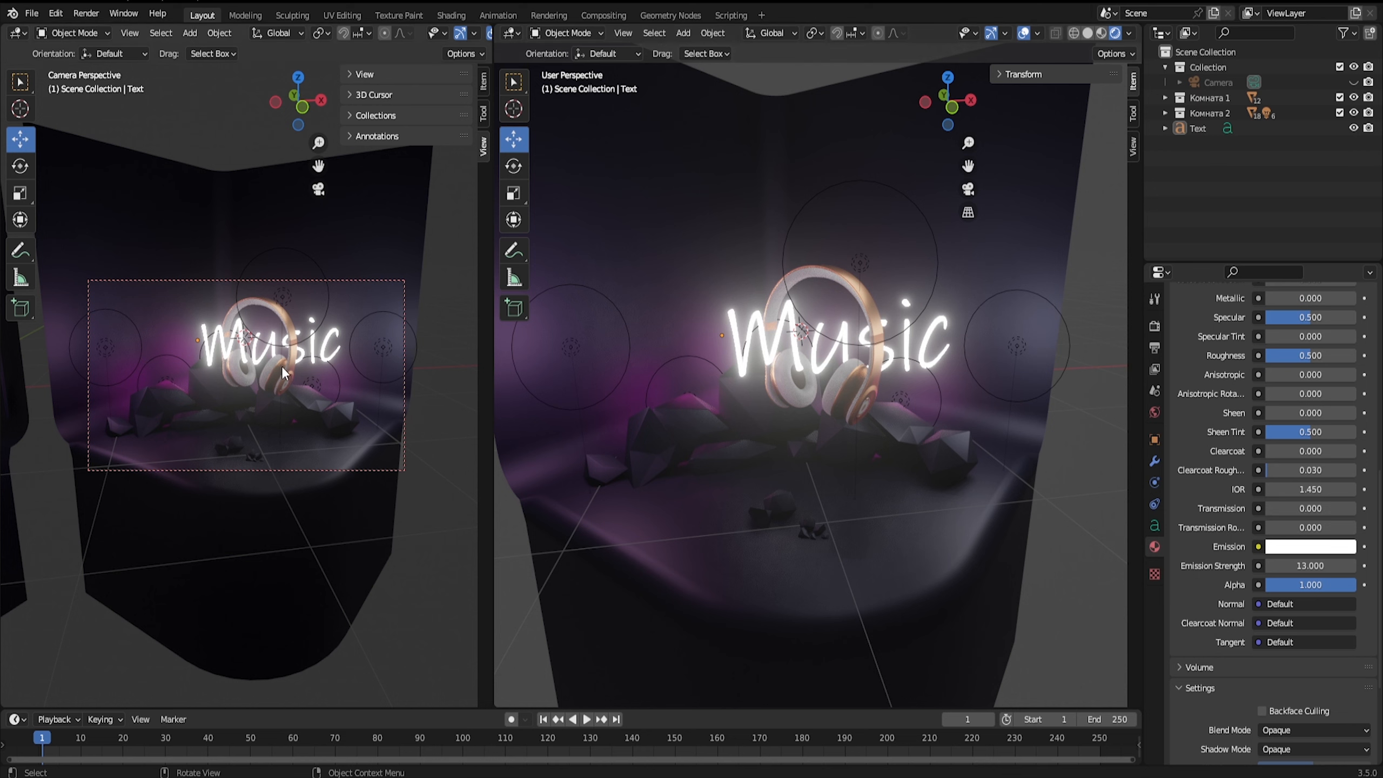
mouse_move(287, 365)
middle_down()
mouse_move(303, 351)
mouse_move(282, 353)
mouse_move(282, 377)
mouse_move(278, 366)
middle_up()
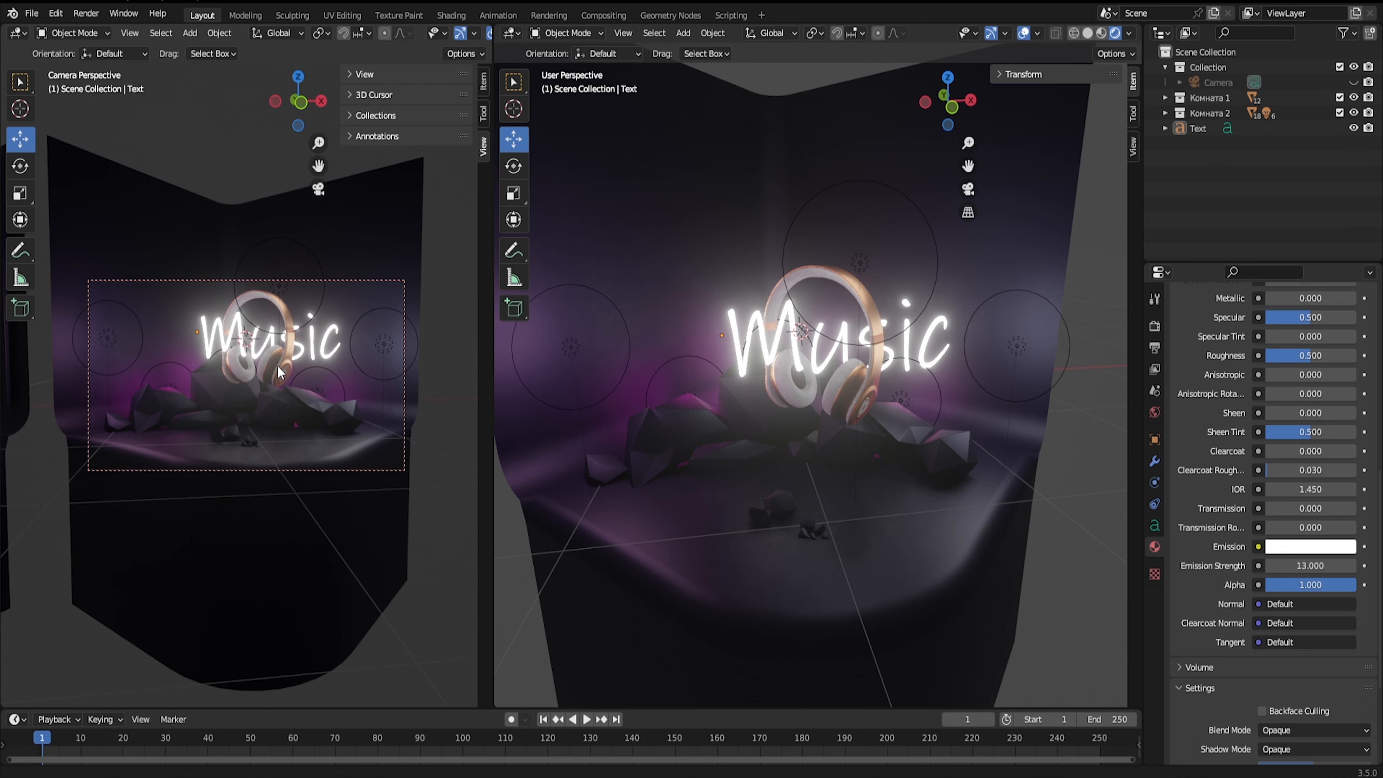